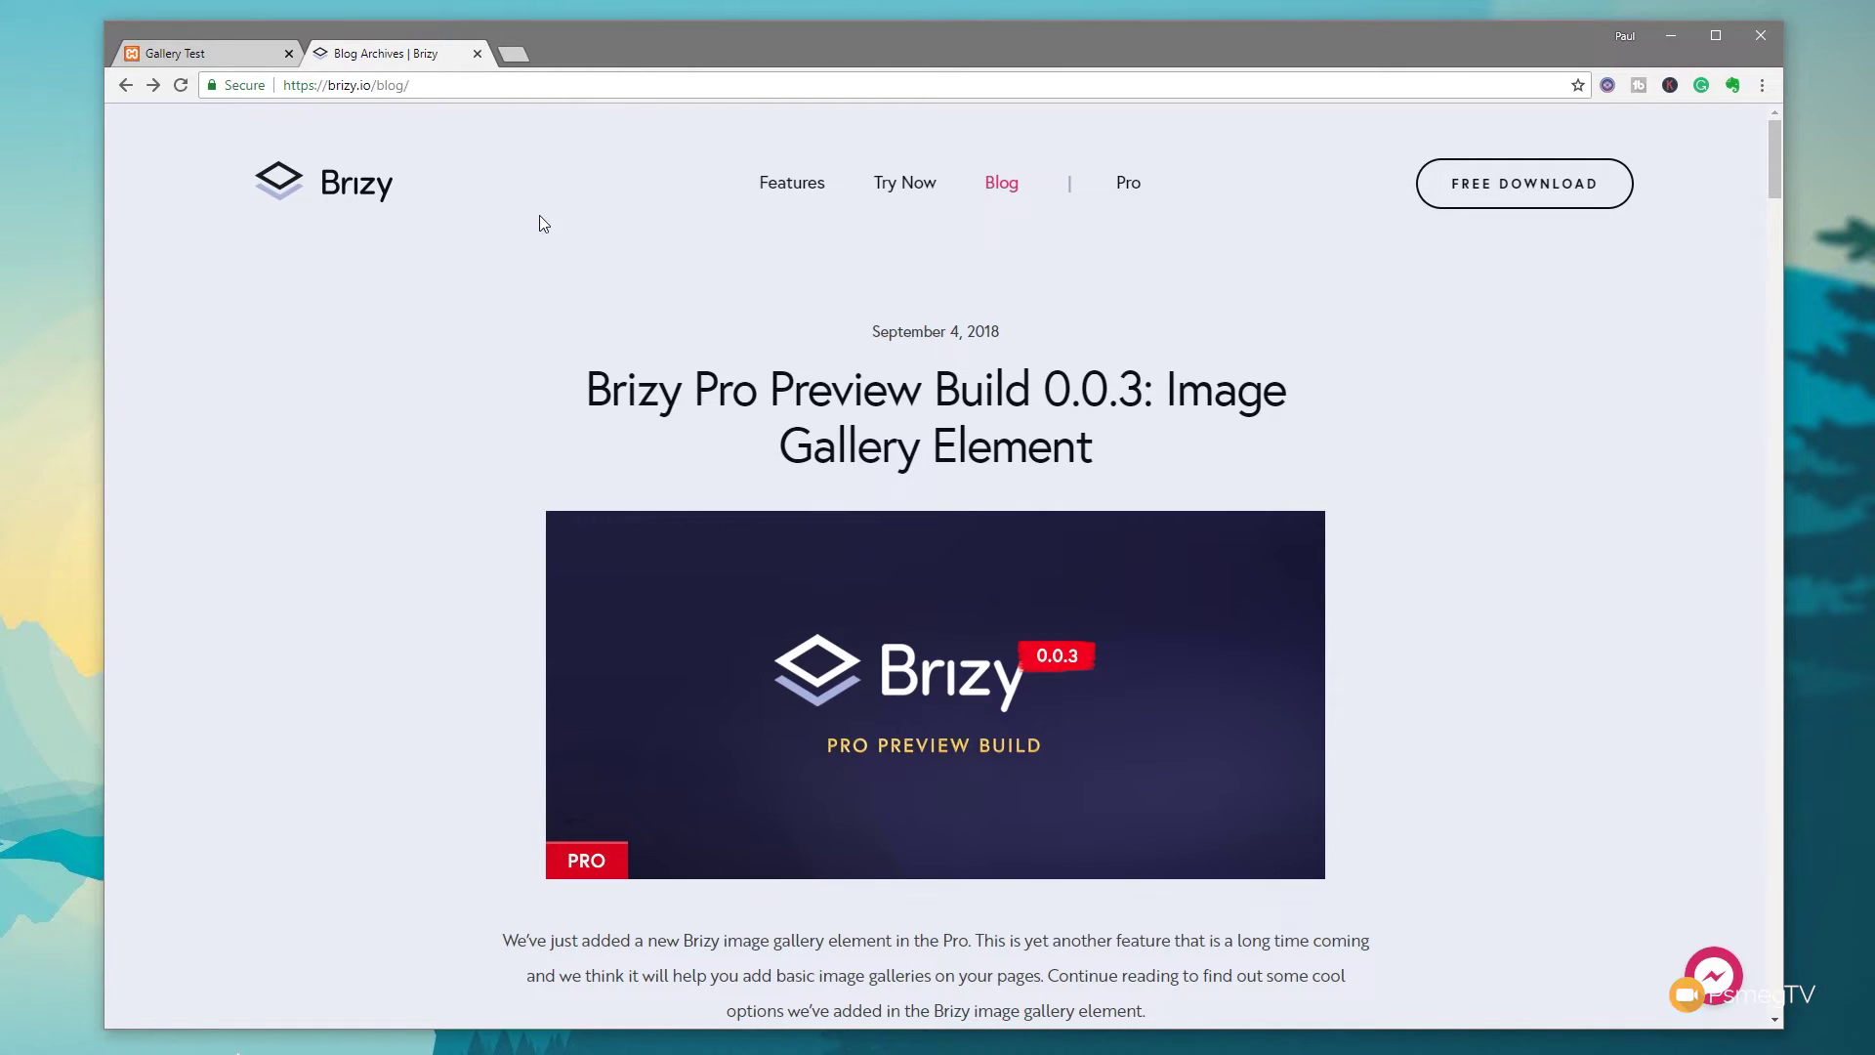
On the Gallery Test page, drop a Gallery element into the empty section, giving two placeholders
{"action": "left_click", "coordinate": [207, 56]}
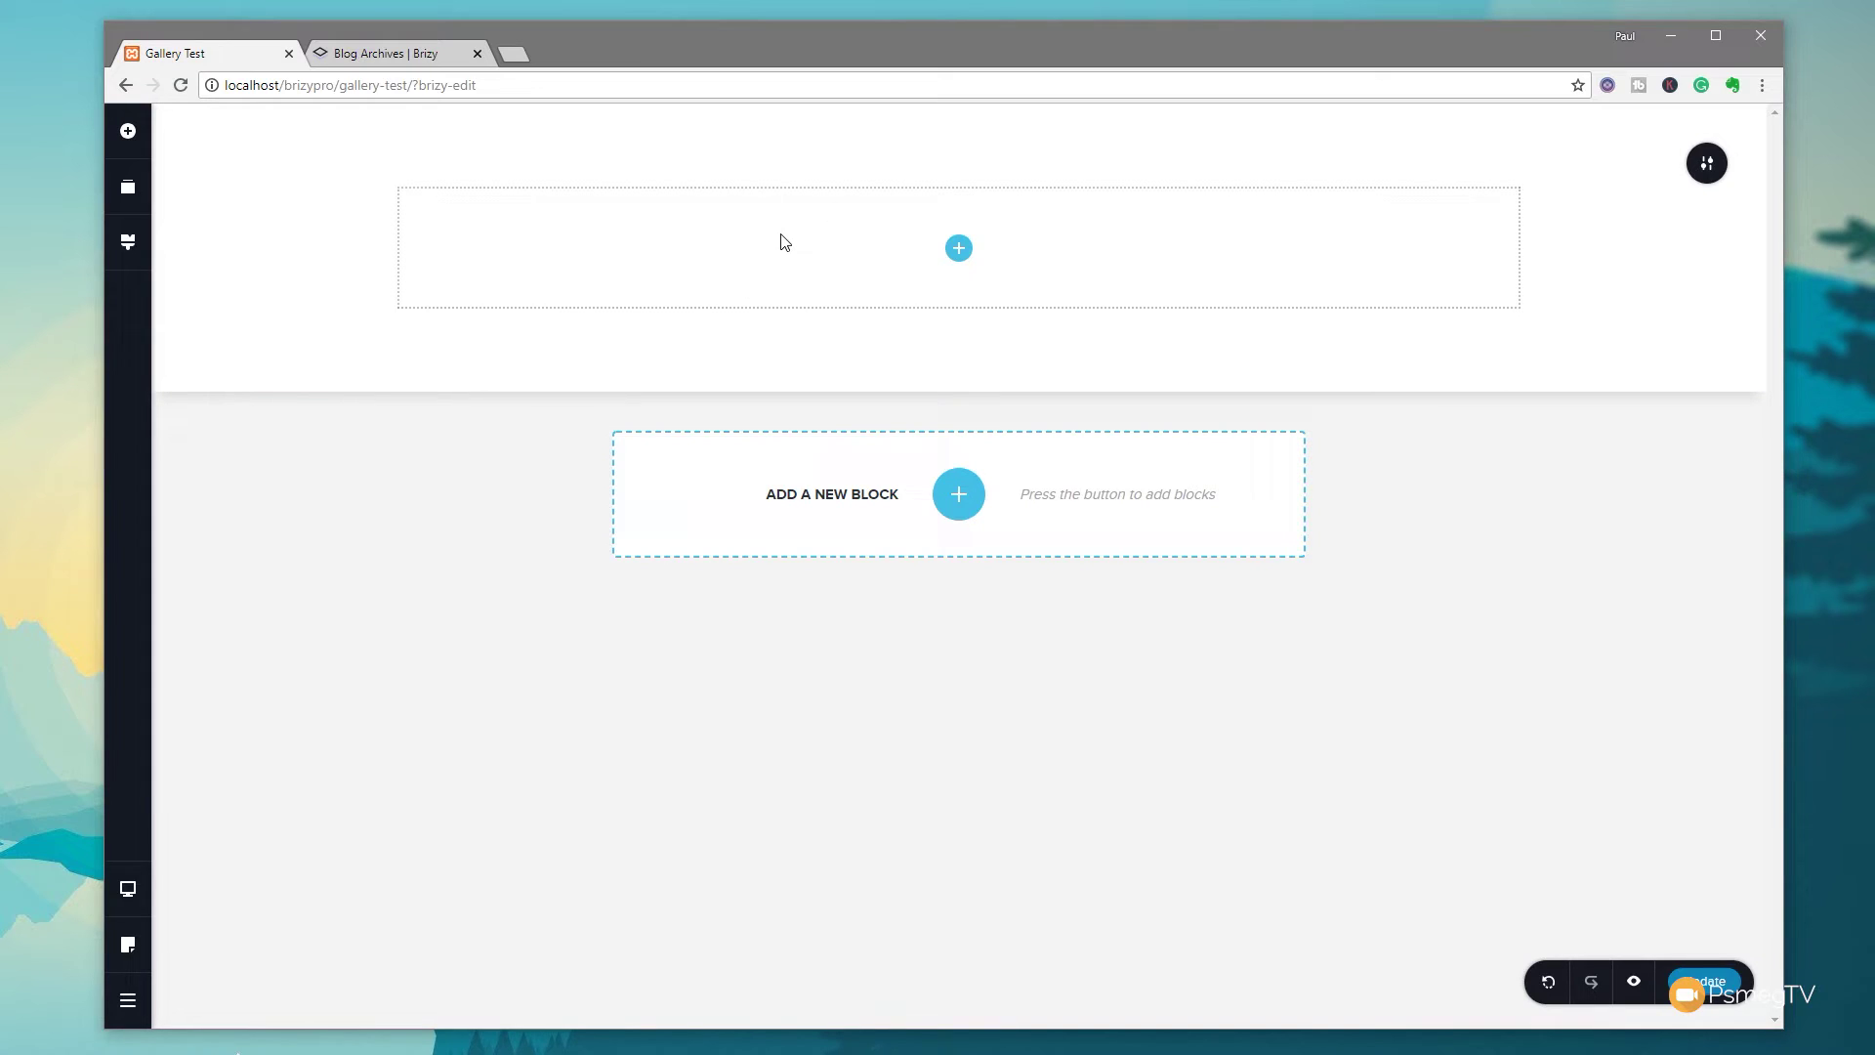
{"action": "left_click", "coordinate": [128, 133]}
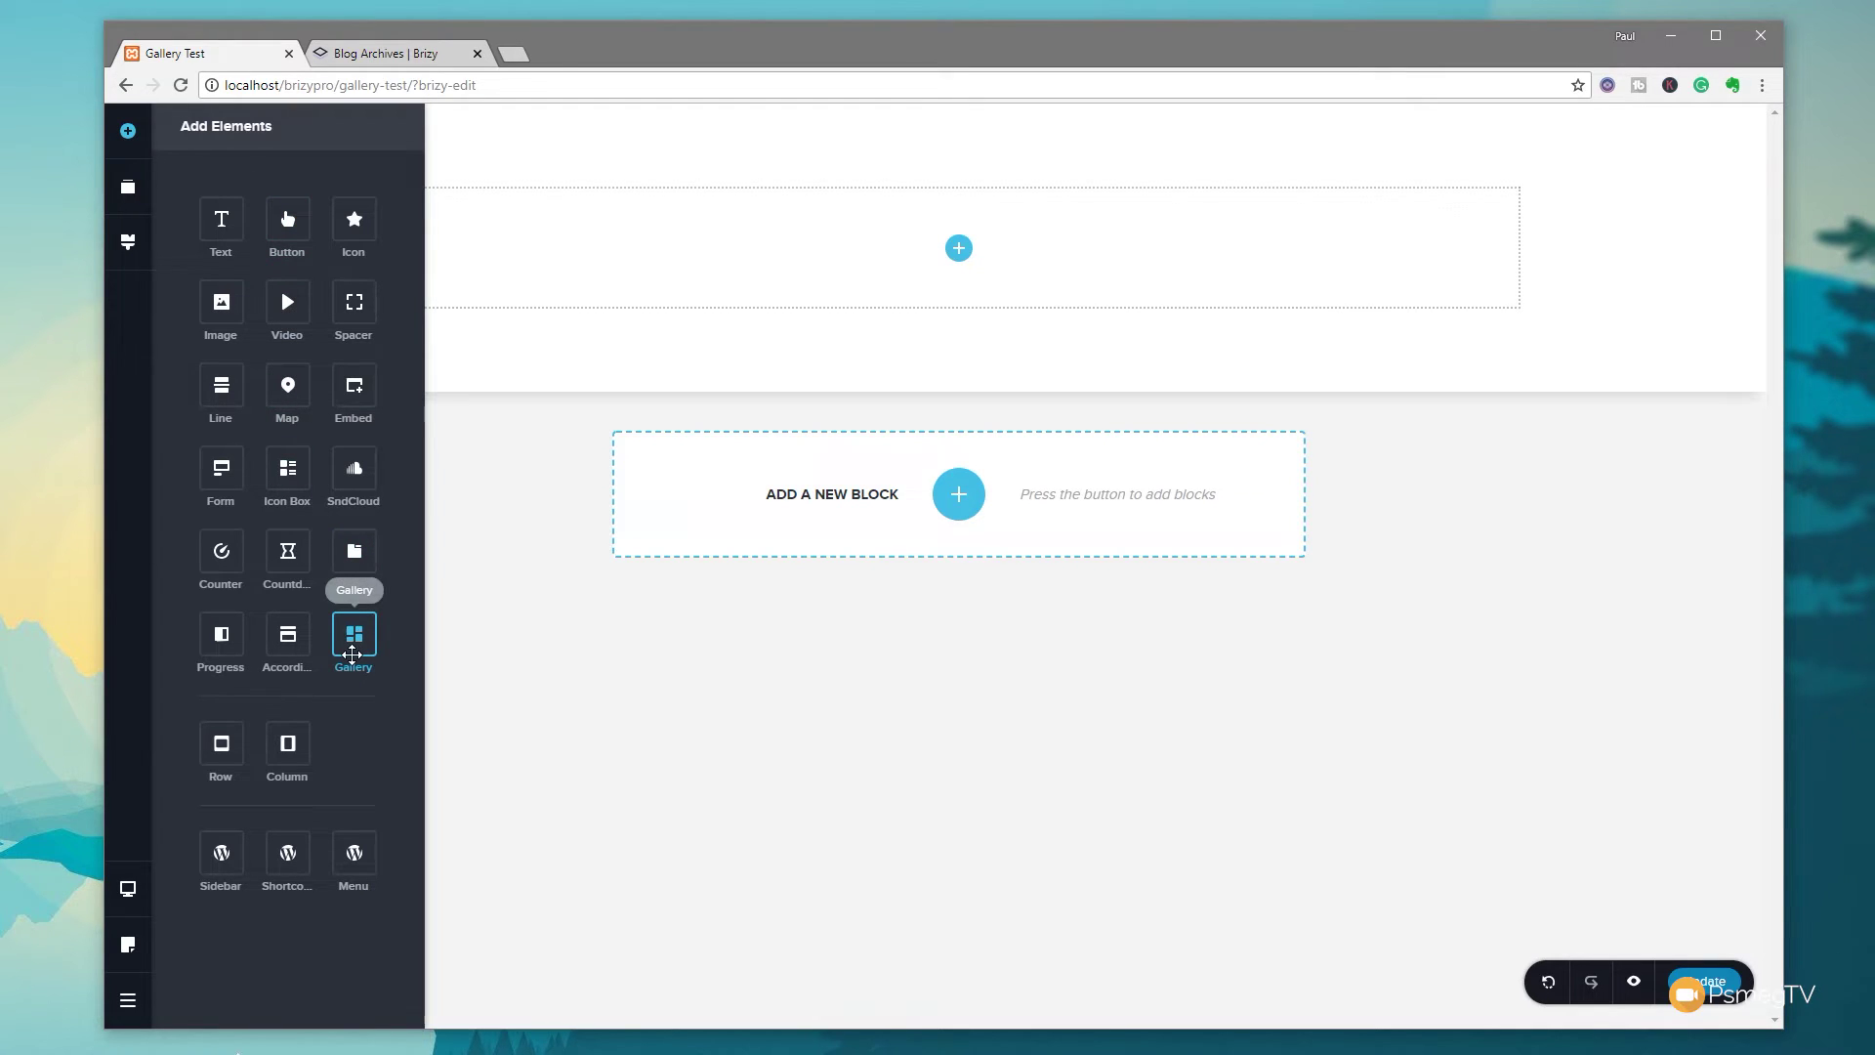
{"action": "left_click_drag", "start_coordinate": [352, 654], "coordinate": [846, 239]}
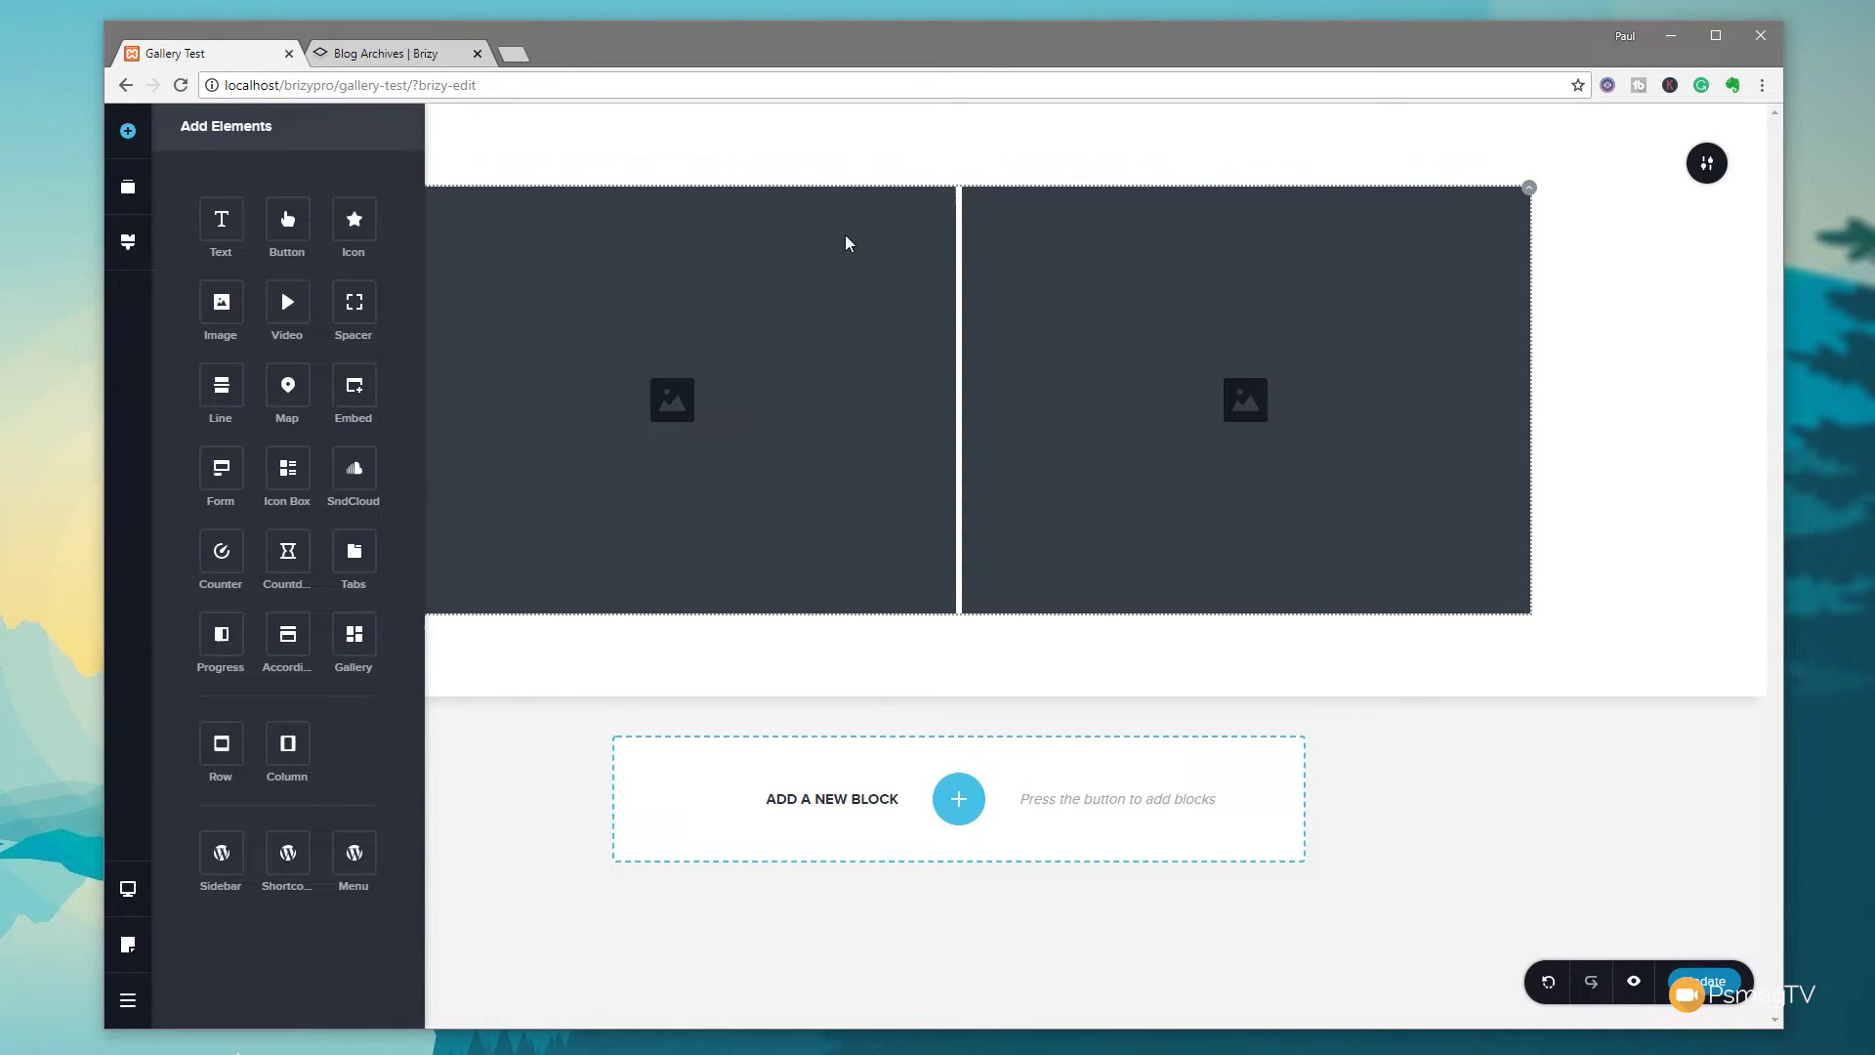
{"action": "left_click", "coordinate": [506, 740]}
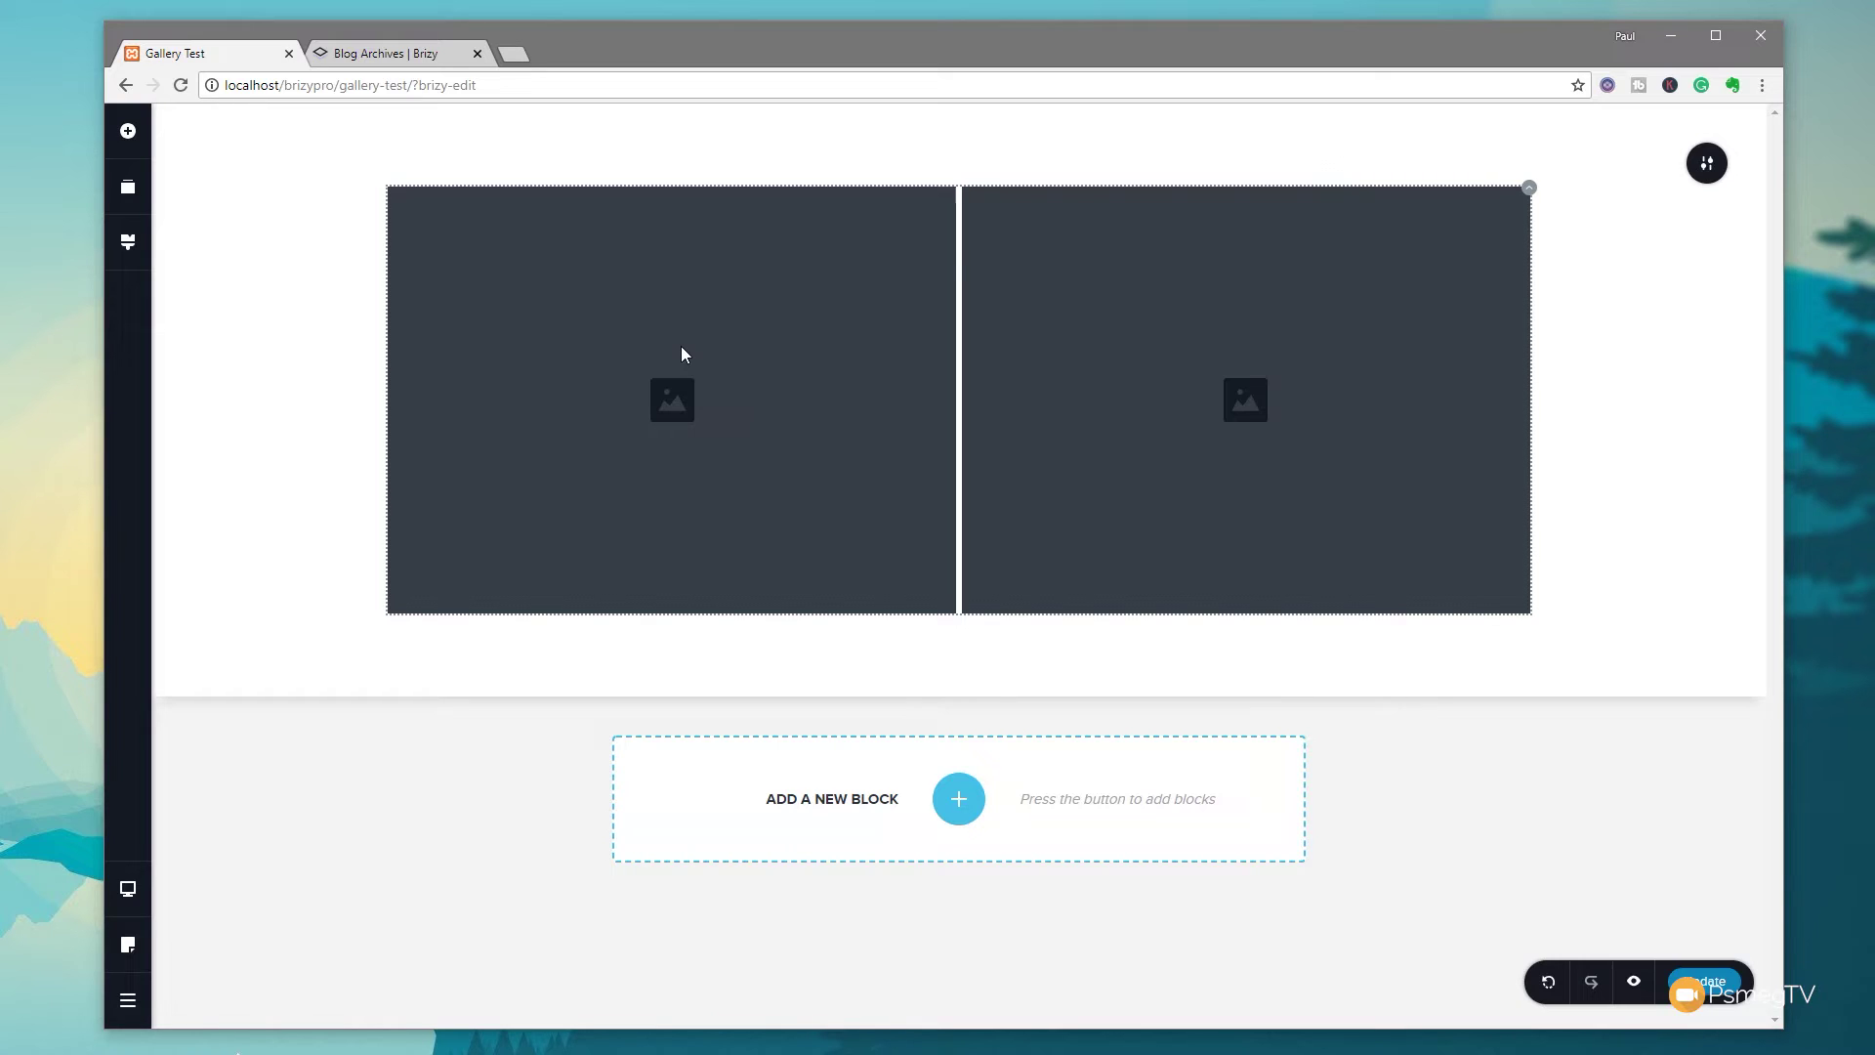
Fill the left gallery cell with the bride photo from the Media Library
{"action": "left_click", "coordinate": [512, 334]}
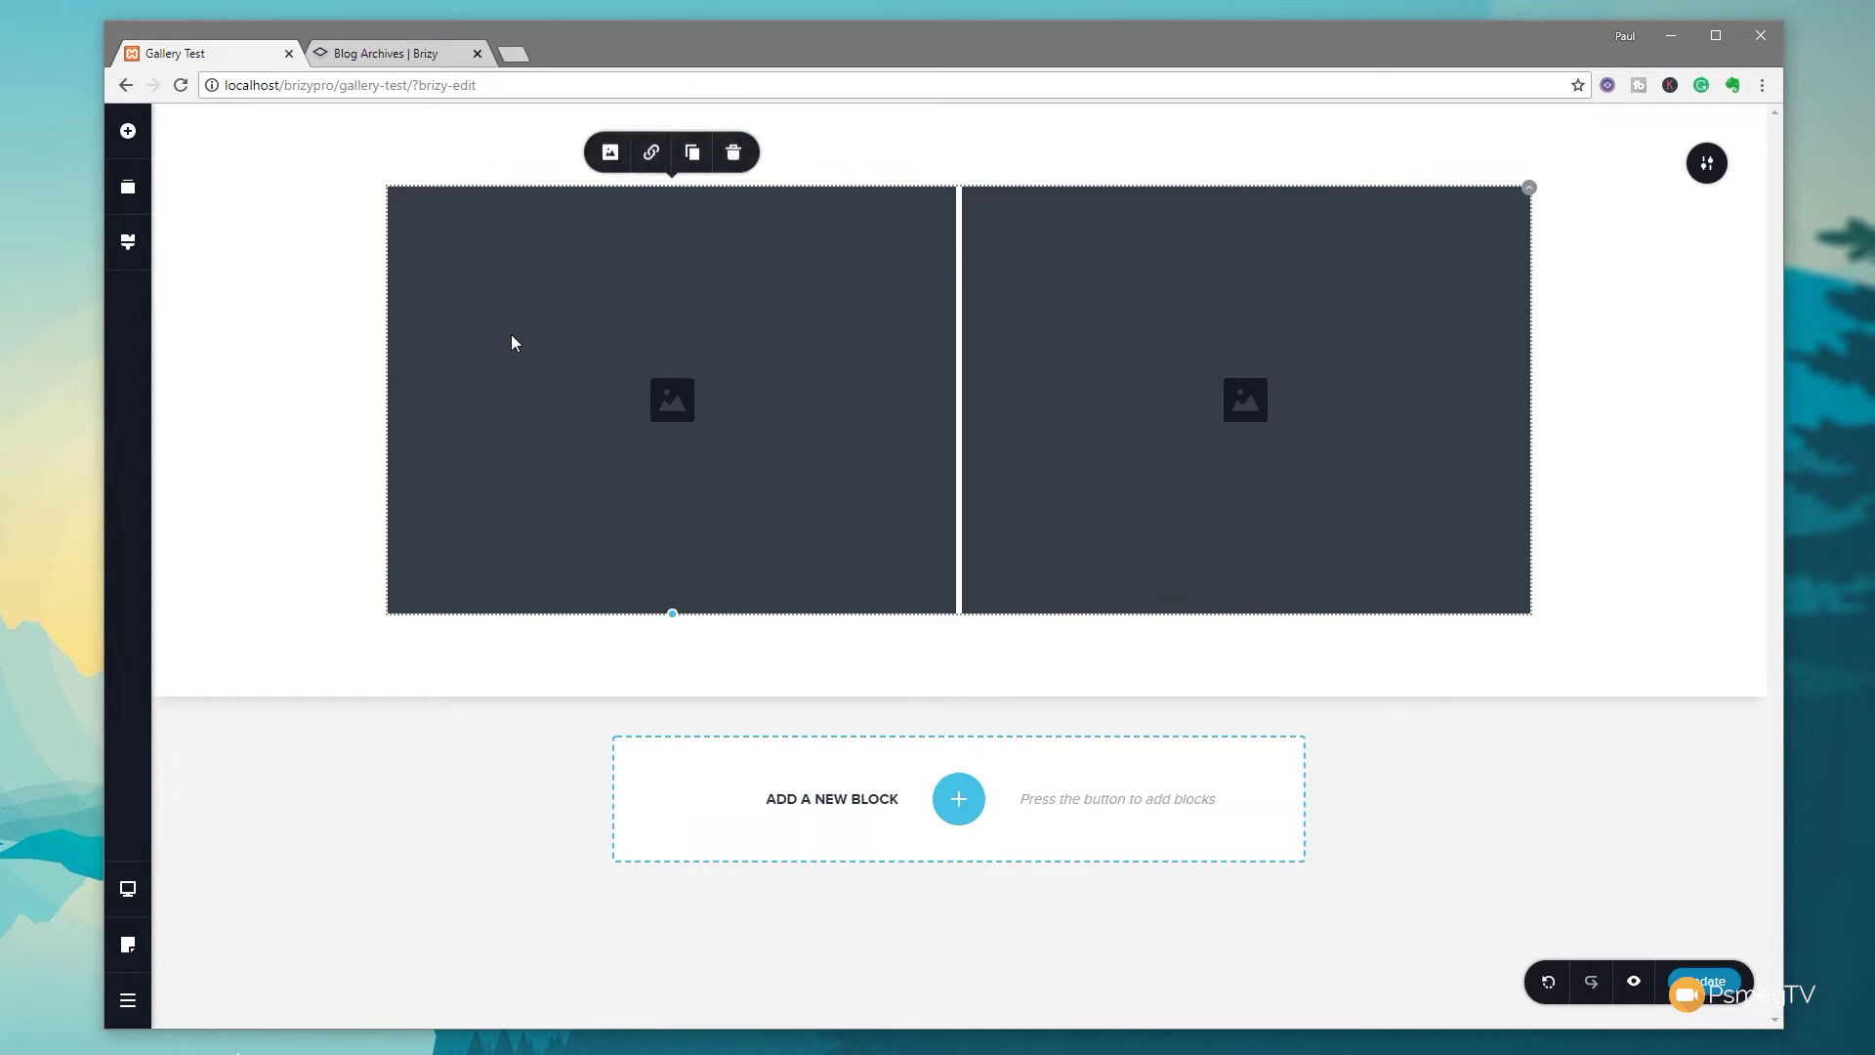
{"action": "left_click", "coordinate": [611, 158]}
{"action": "left_click", "coordinate": [611, 248]}
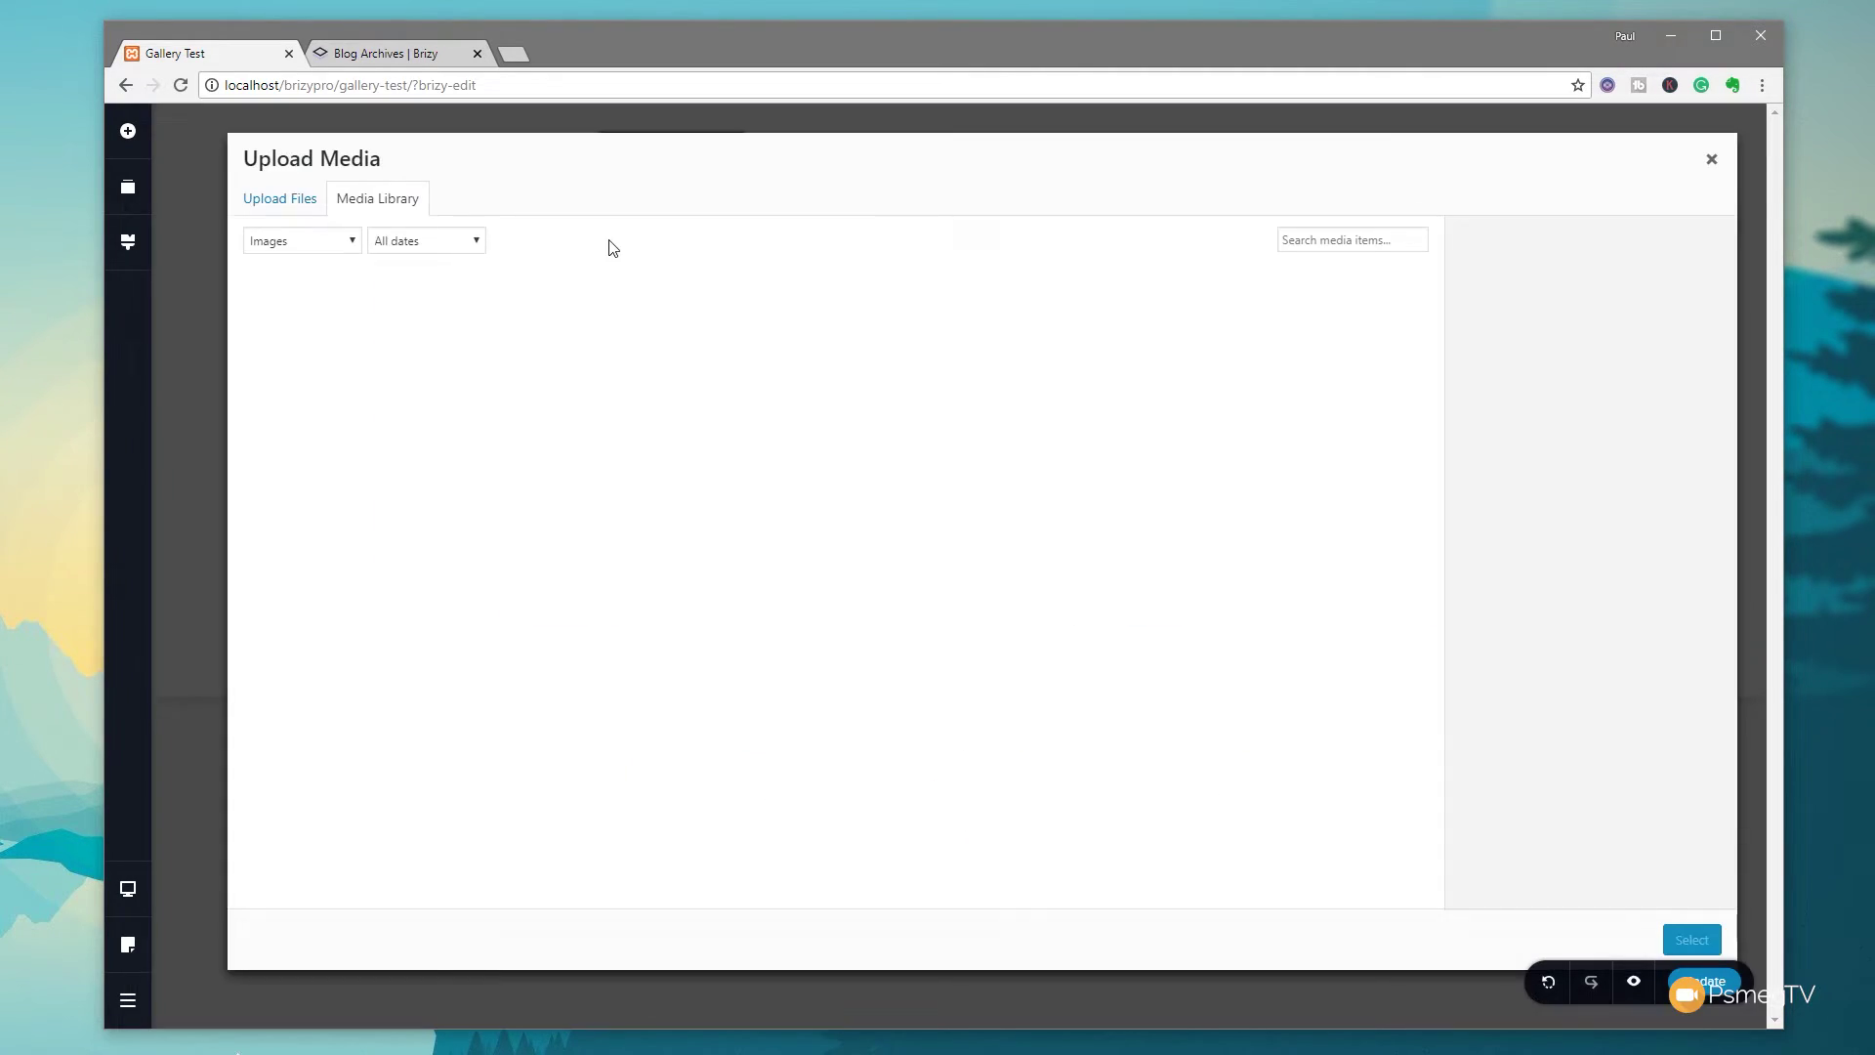
{"action": "left_click", "coordinate": [349, 353]}
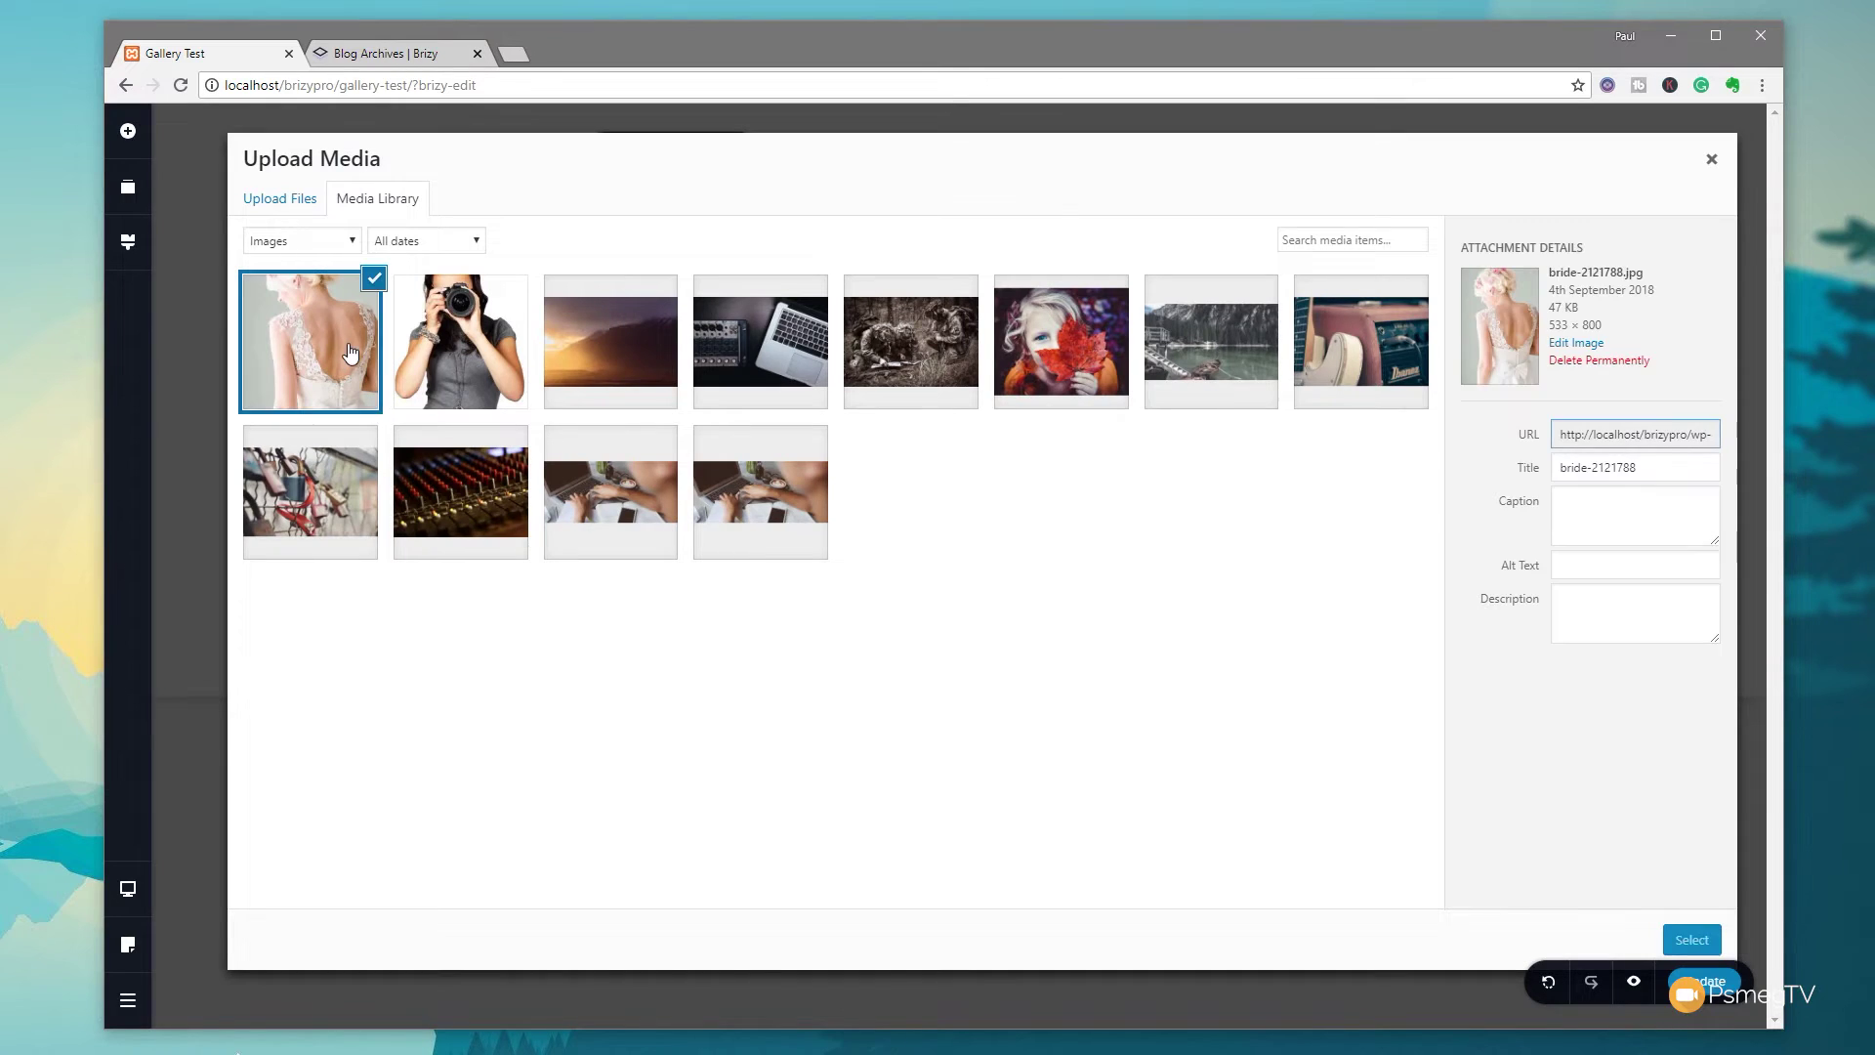
{"action": "left_click", "coordinate": [1690, 940]}
Fill the right gallery cell with the sunset photo from the Media Library
{"action": "left_click", "coordinate": [1097, 353]}
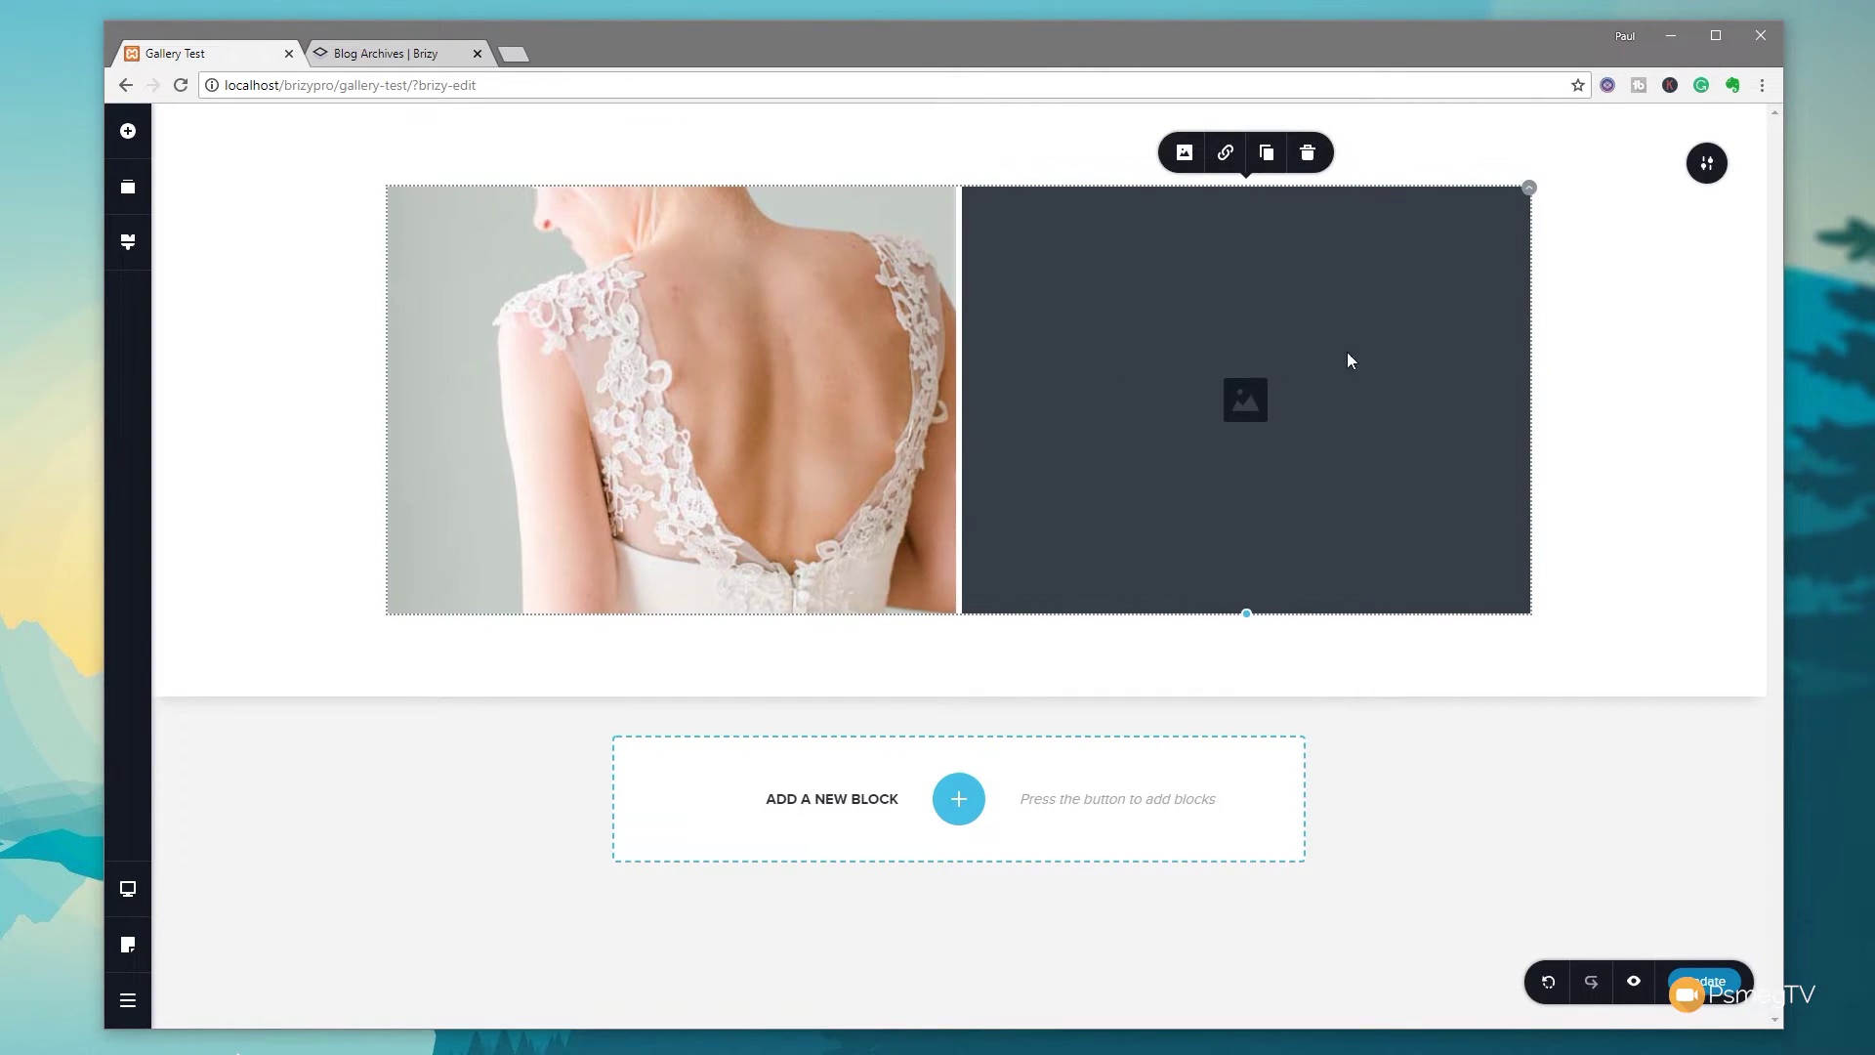
{"action": "left_click", "coordinate": [1183, 152]}
{"action": "left_click", "coordinate": [1199, 256]}
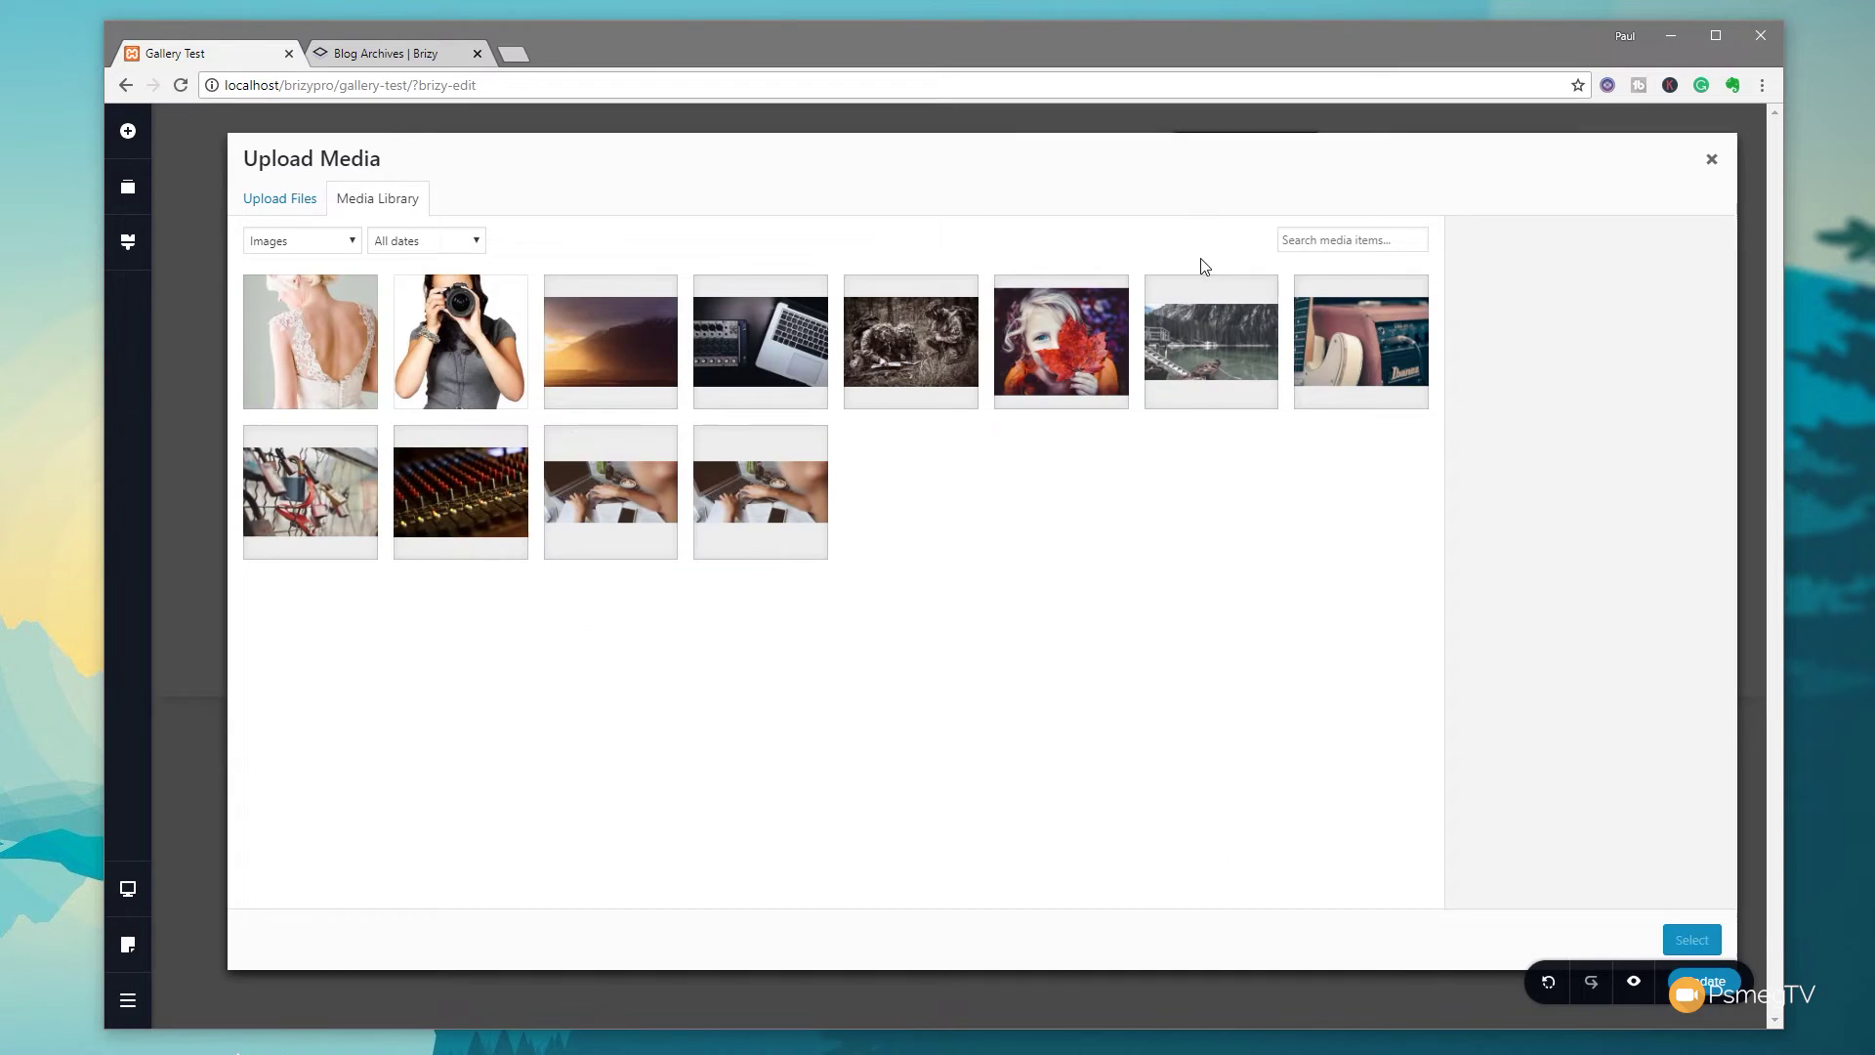
{"action": "left_click", "coordinate": [439, 353]}
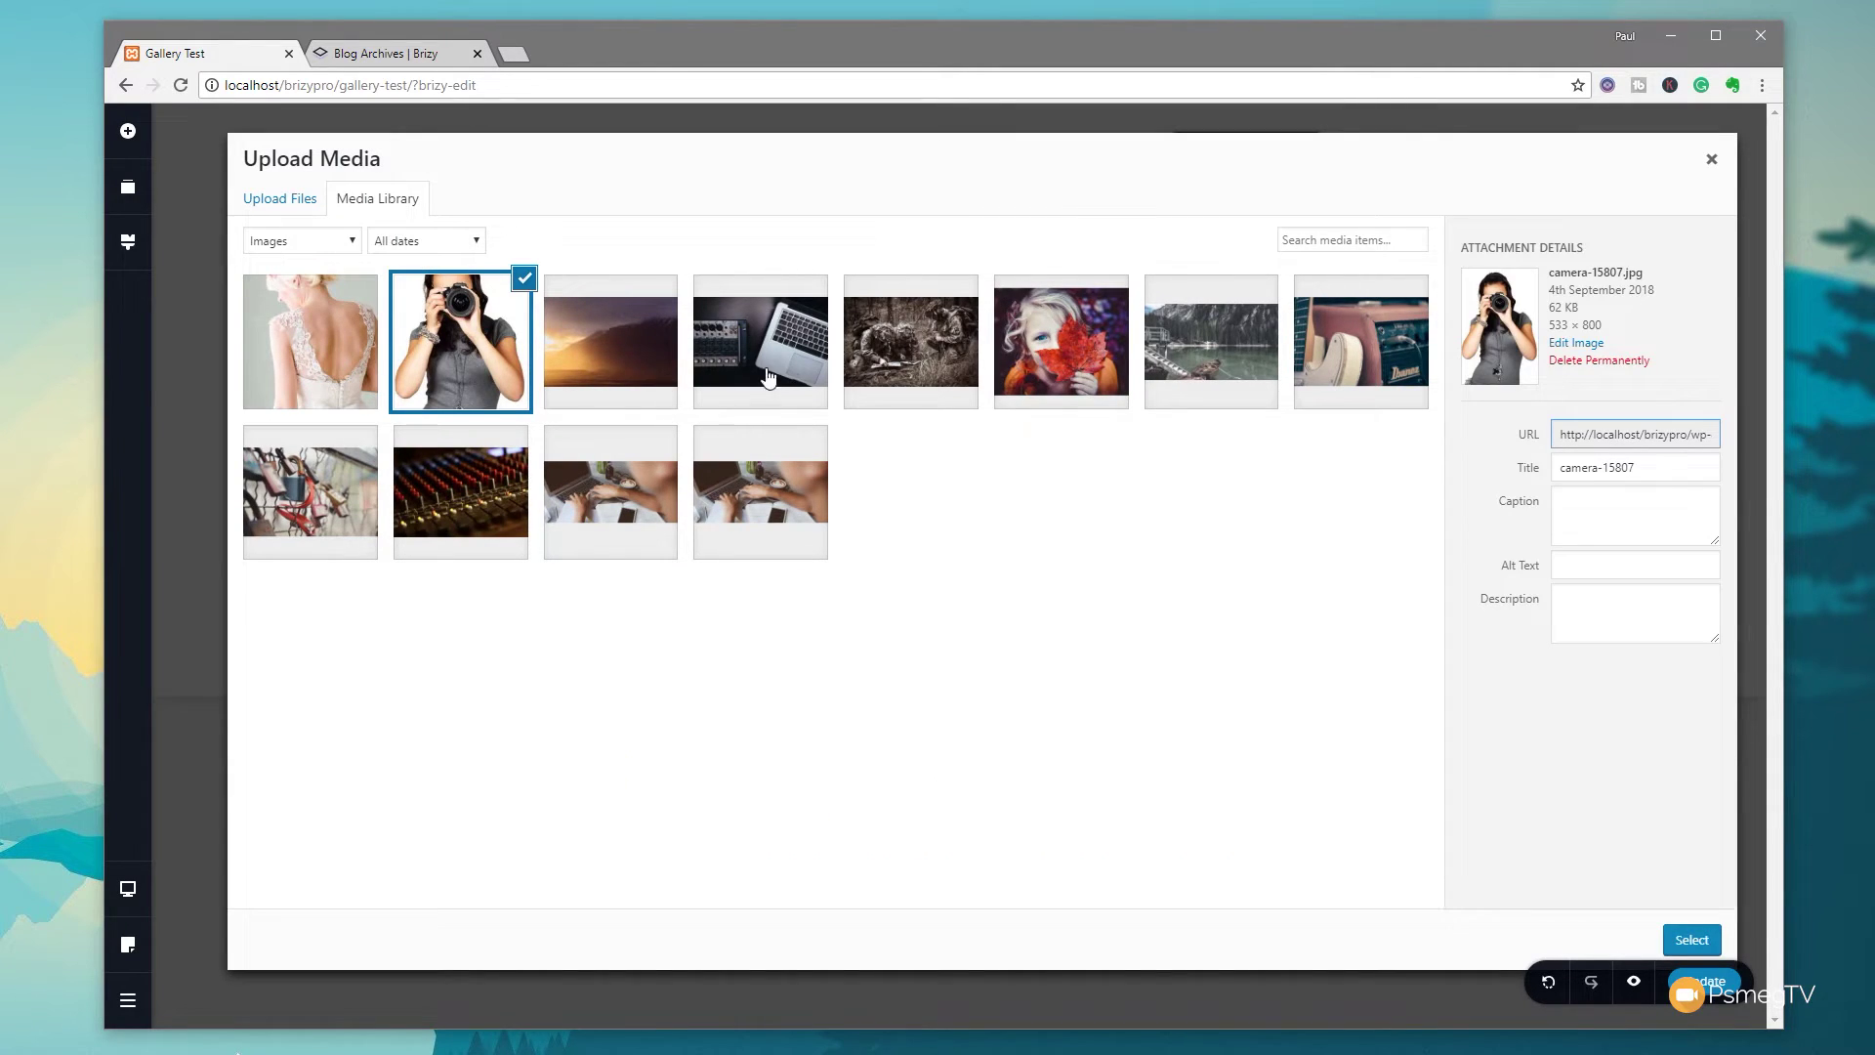
{"action": "left_click", "coordinate": [557, 303]}
{"action": "left_click", "coordinate": [1681, 940]}
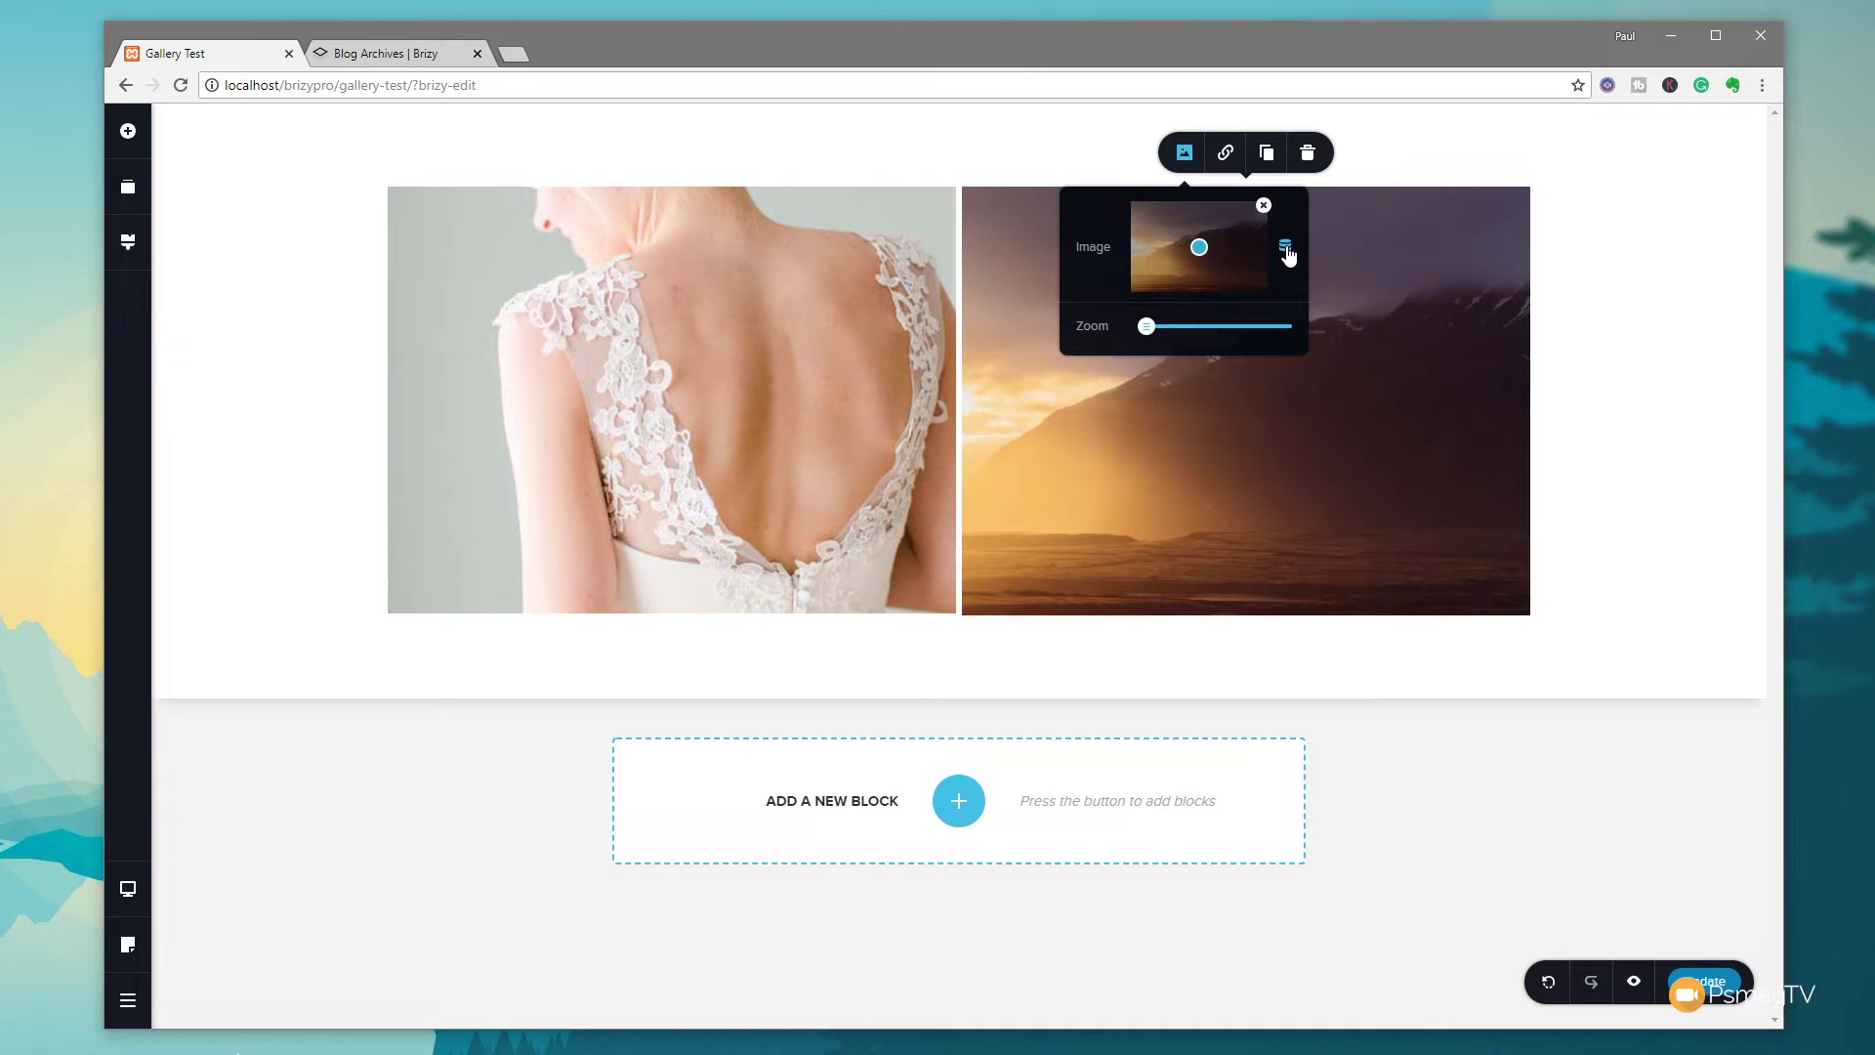
{"action": "left_click", "coordinate": [1285, 249]}
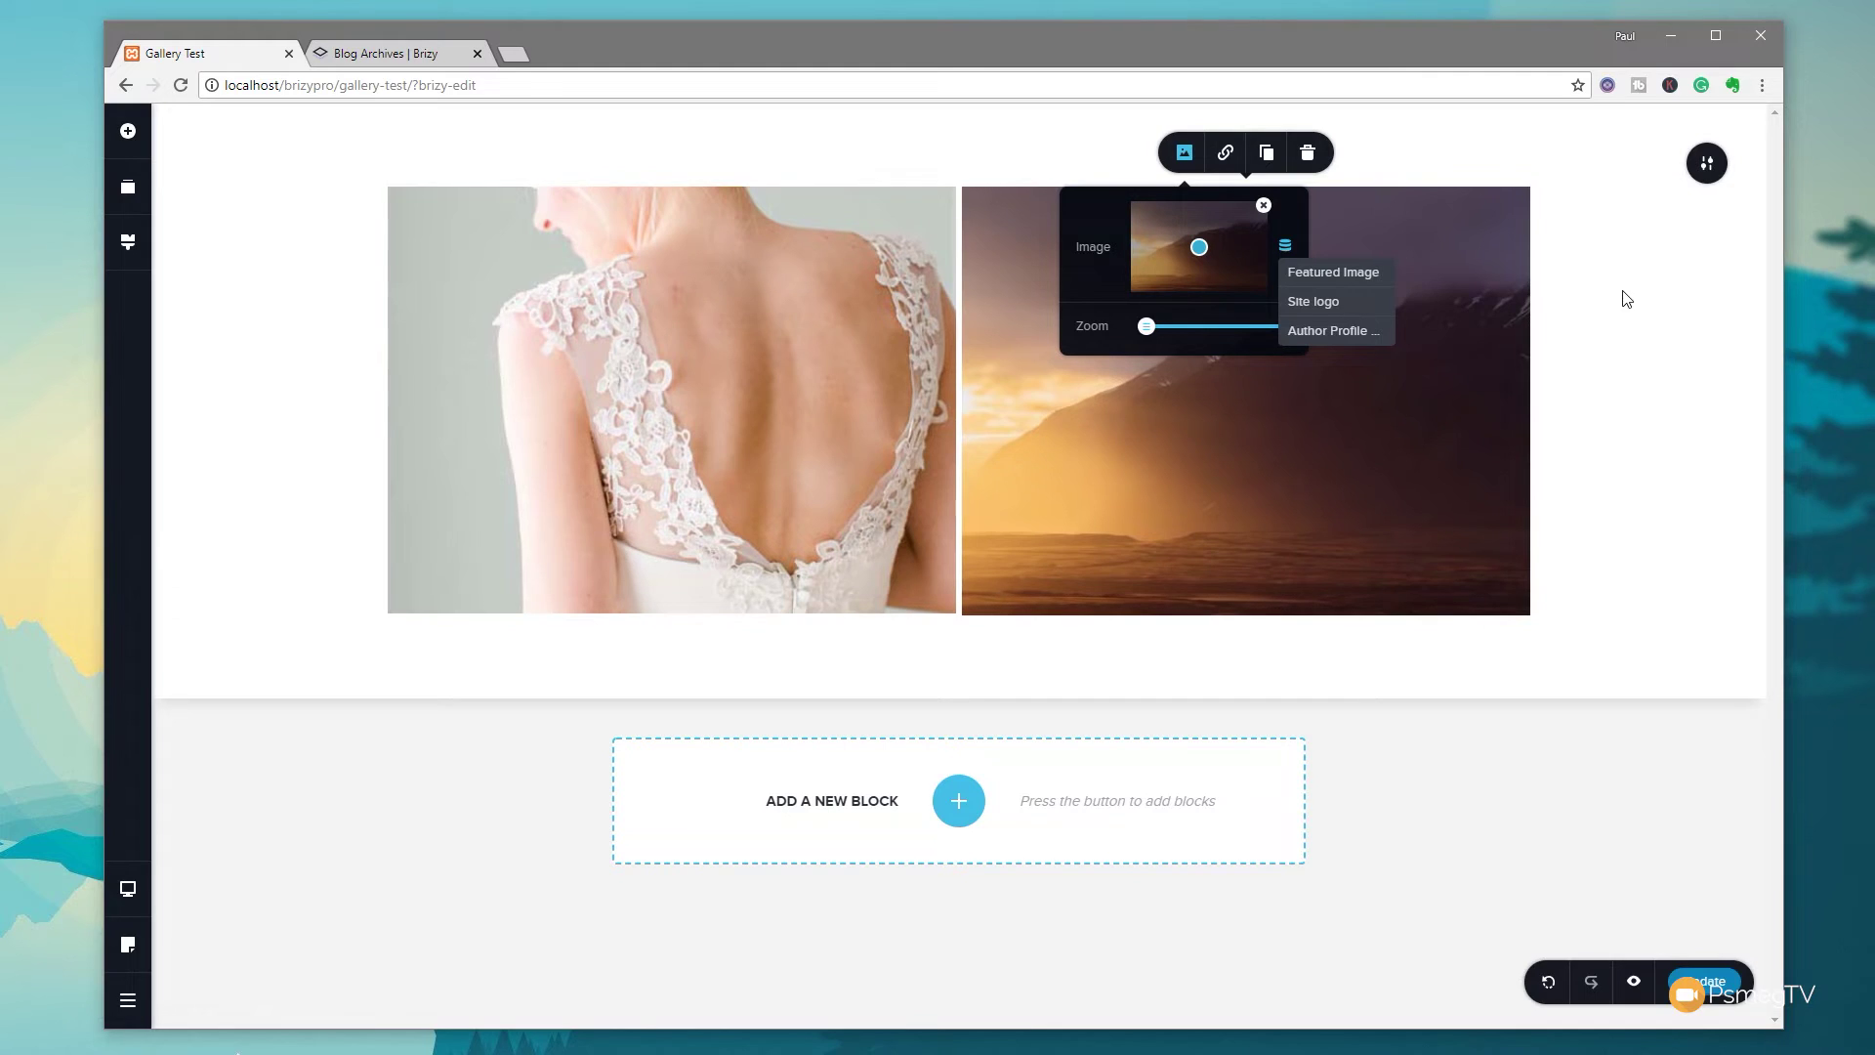
Duplicate the left bride image three times so its copies precede the sunset photo
{"action": "left_click", "coordinate": [825, 378]}
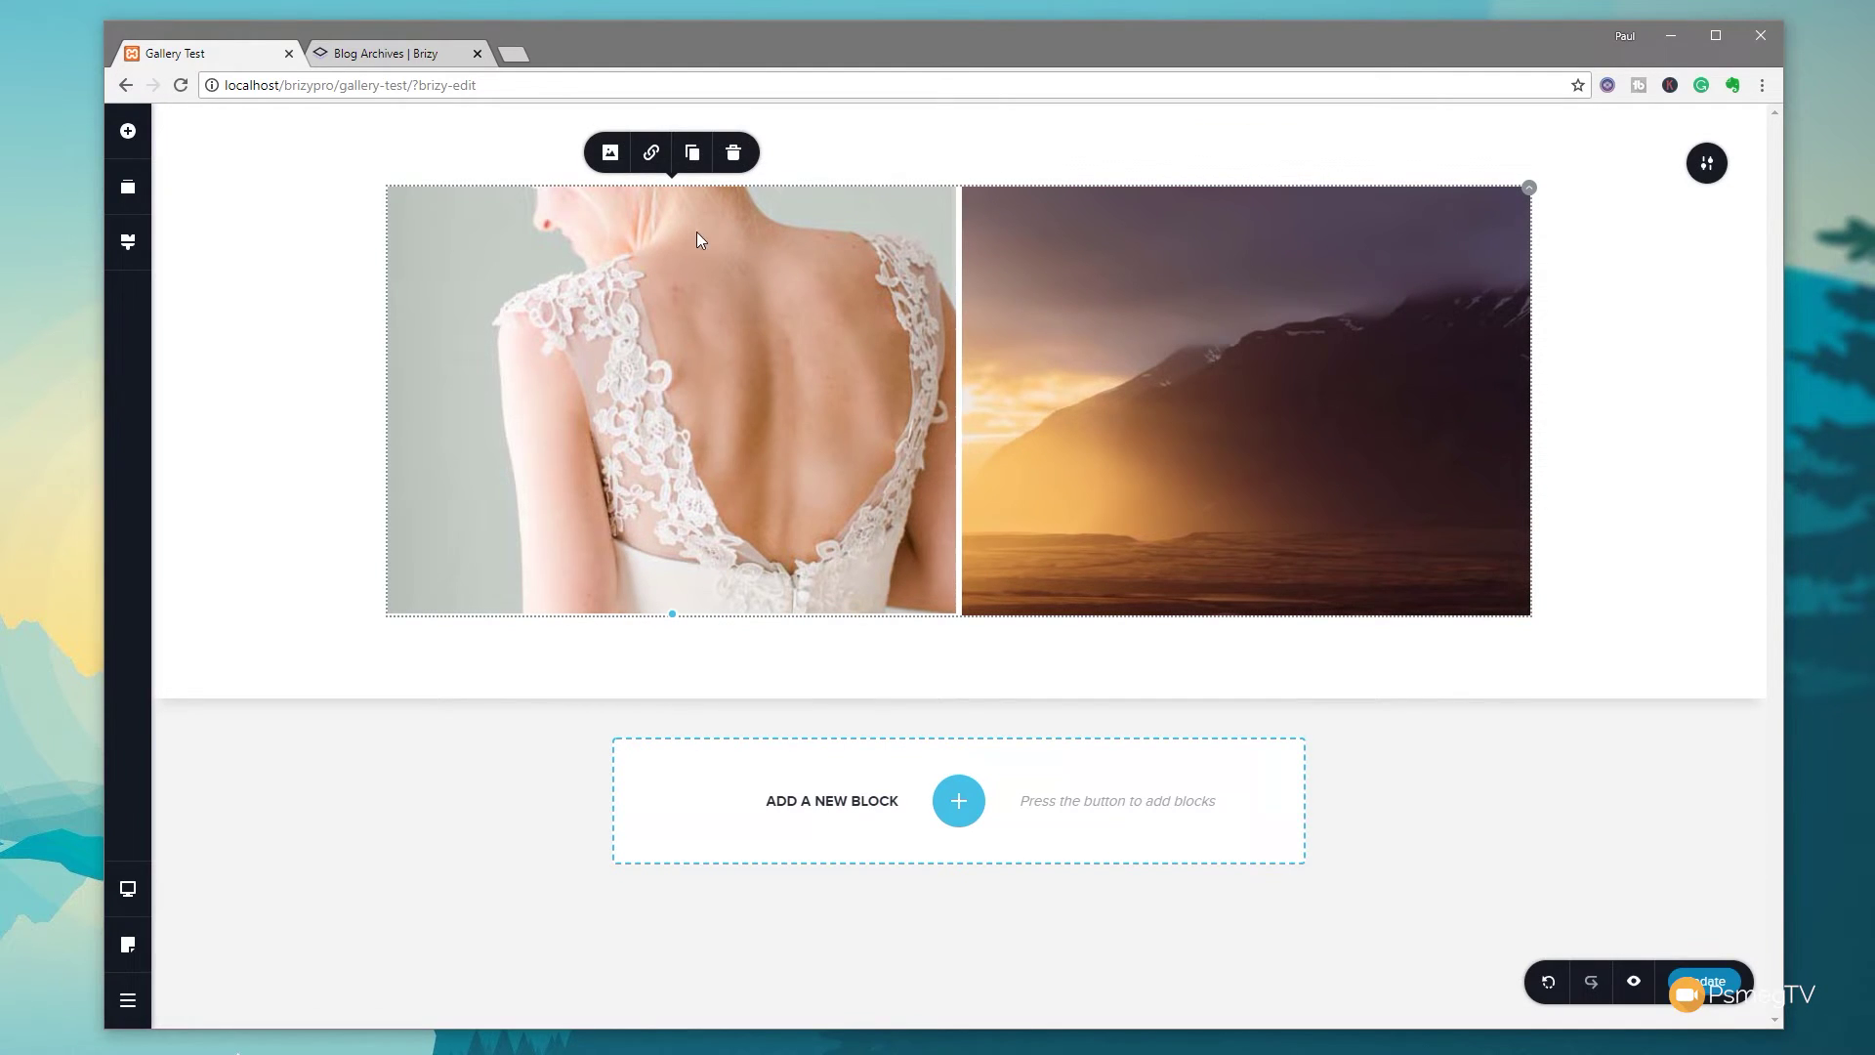
{"action": "left_click", "coordinate": [692, 156]}
{"action": "left_click", "coordinate": [692, 156]}
{"action": "left_click", "coordinate": [692, 156]}
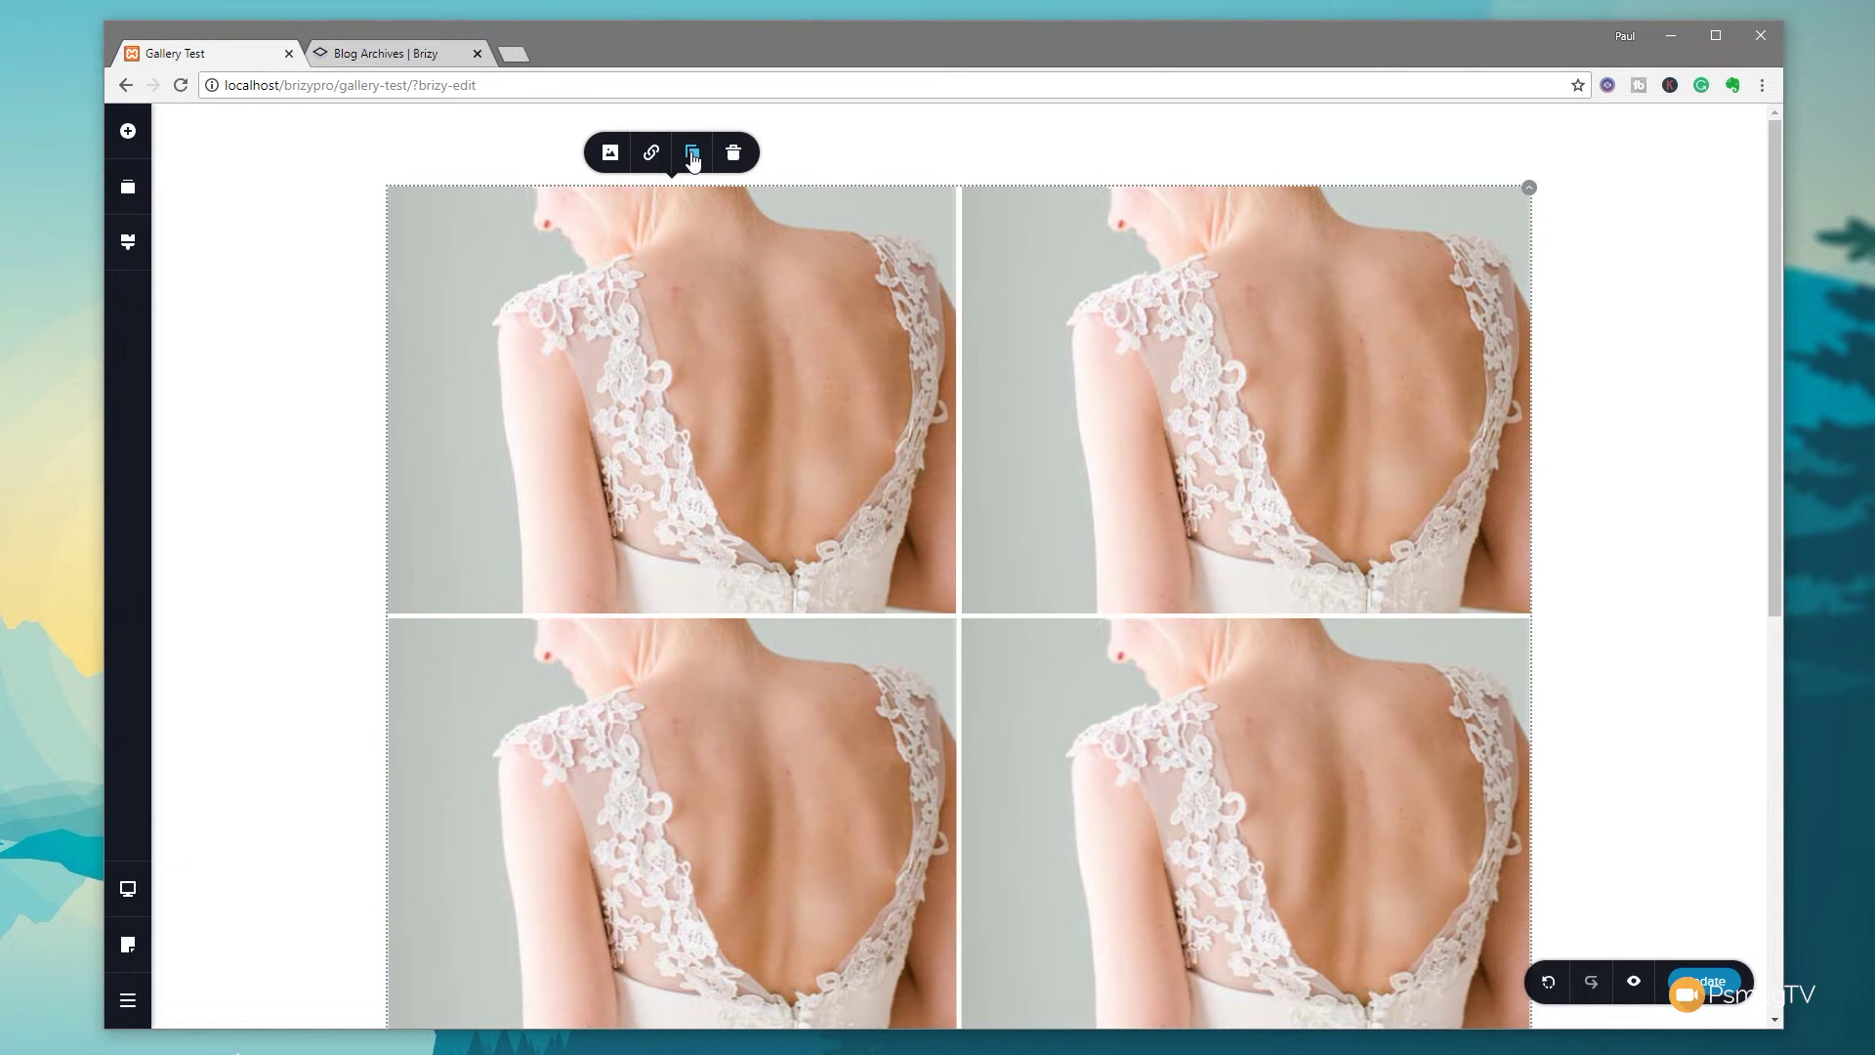
{"action": "scroll", "coordinate": [609, 498], "scroll_direction": "down", "scroll_amount": 8}
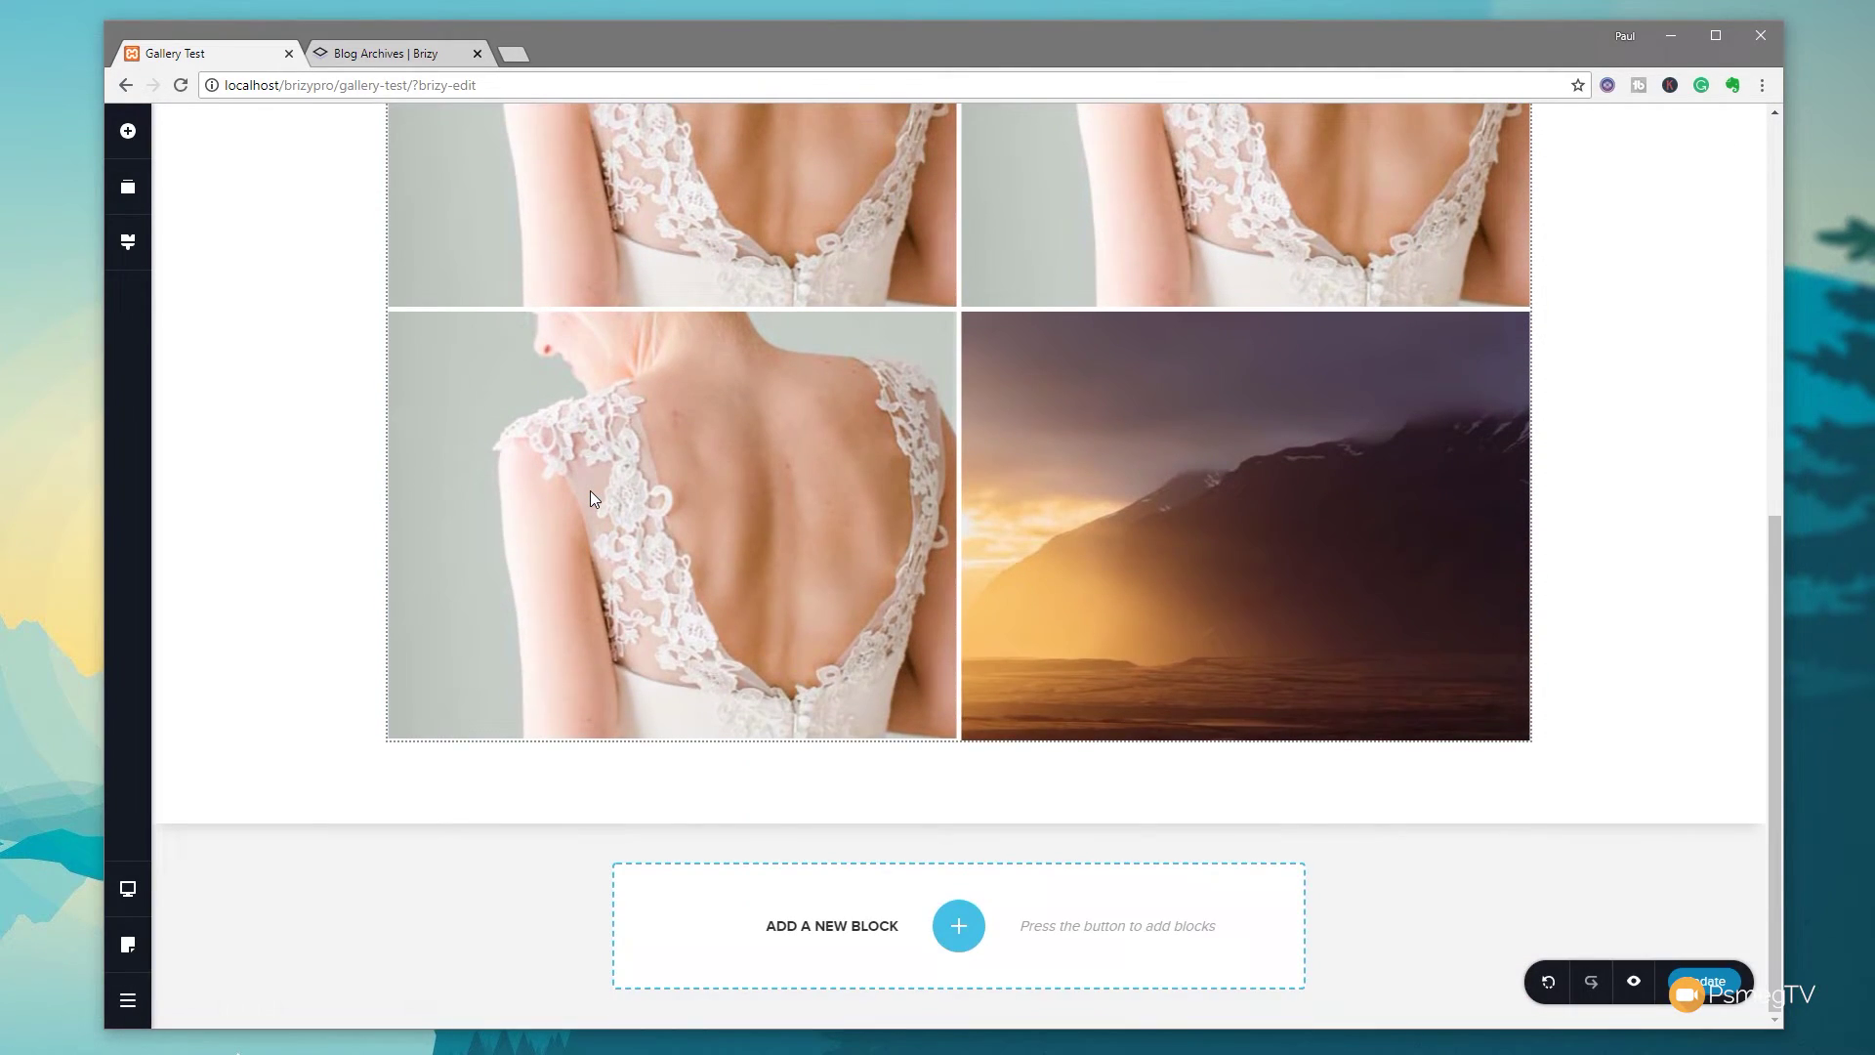
{"action": "scroll", "coordinate": [590, 498], "scroll_direction": "up", "scroll_amount": 8}
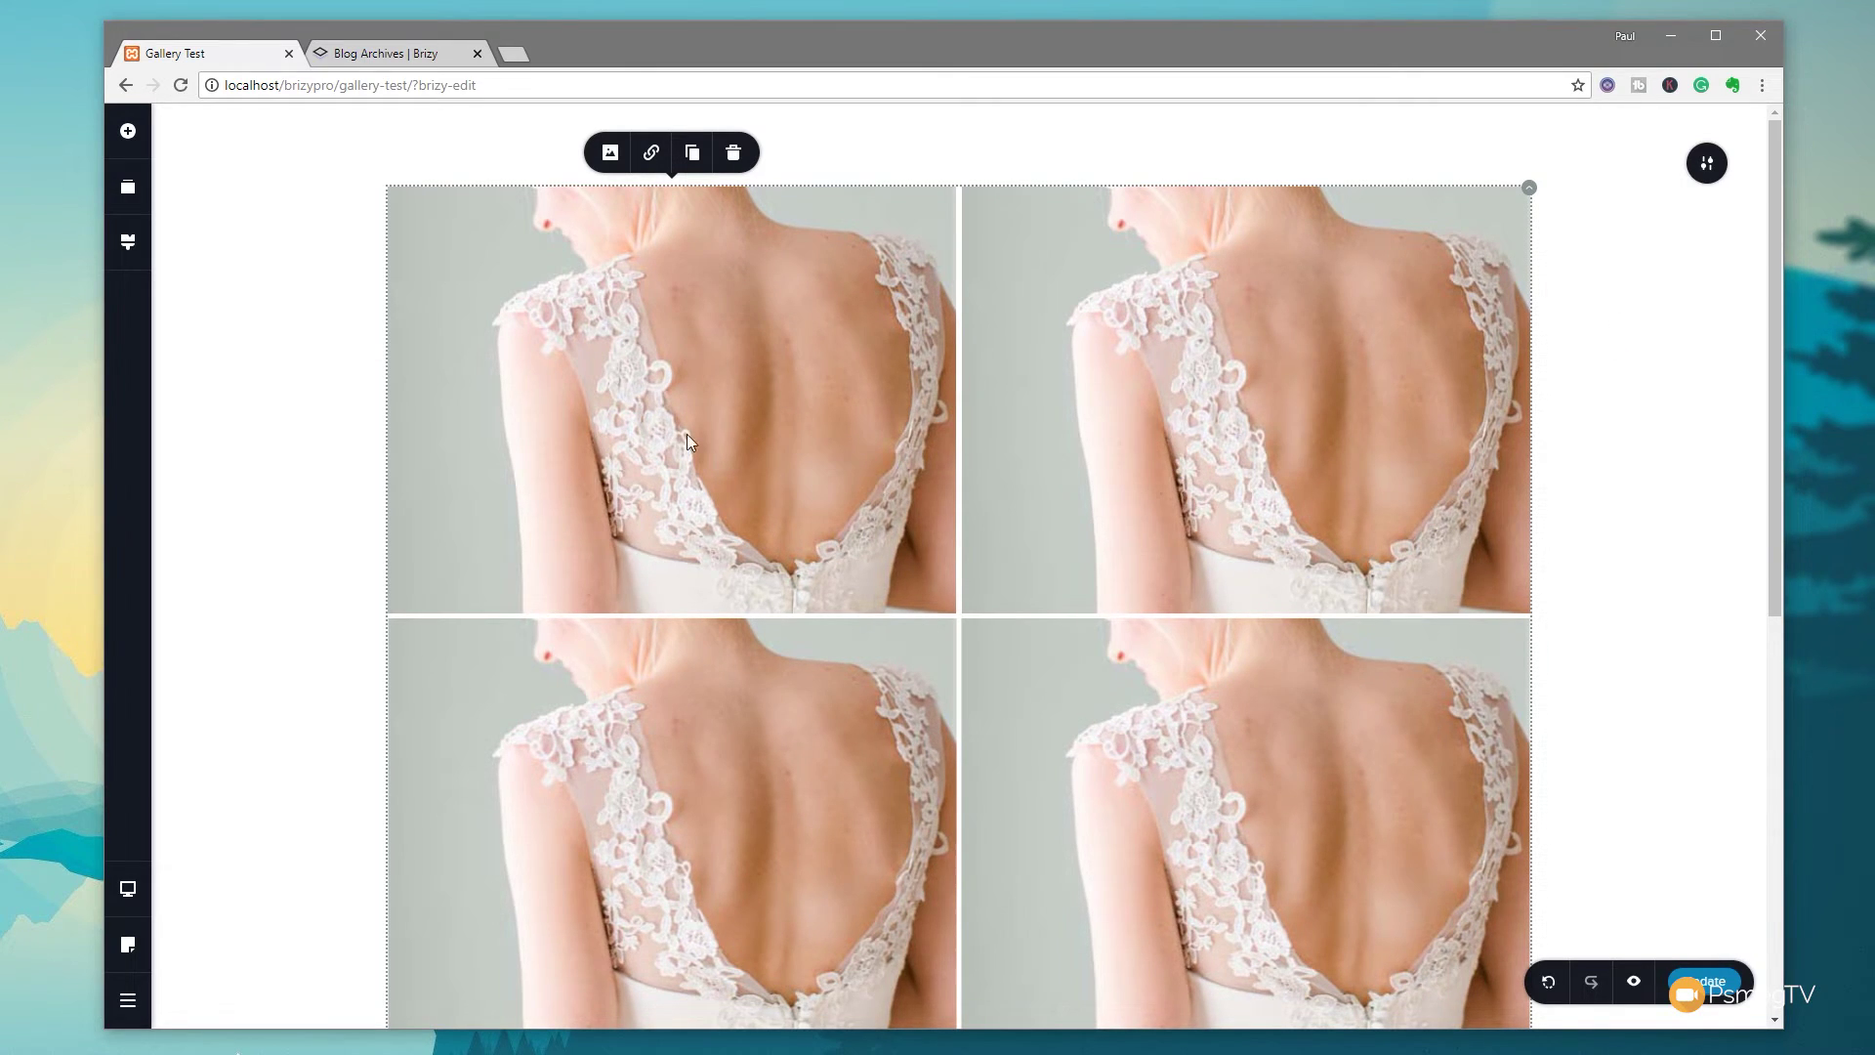
{"action": "scroll", "coordinate": [641, 597], "scroll_direction": "down", "scroll_amount": 3}
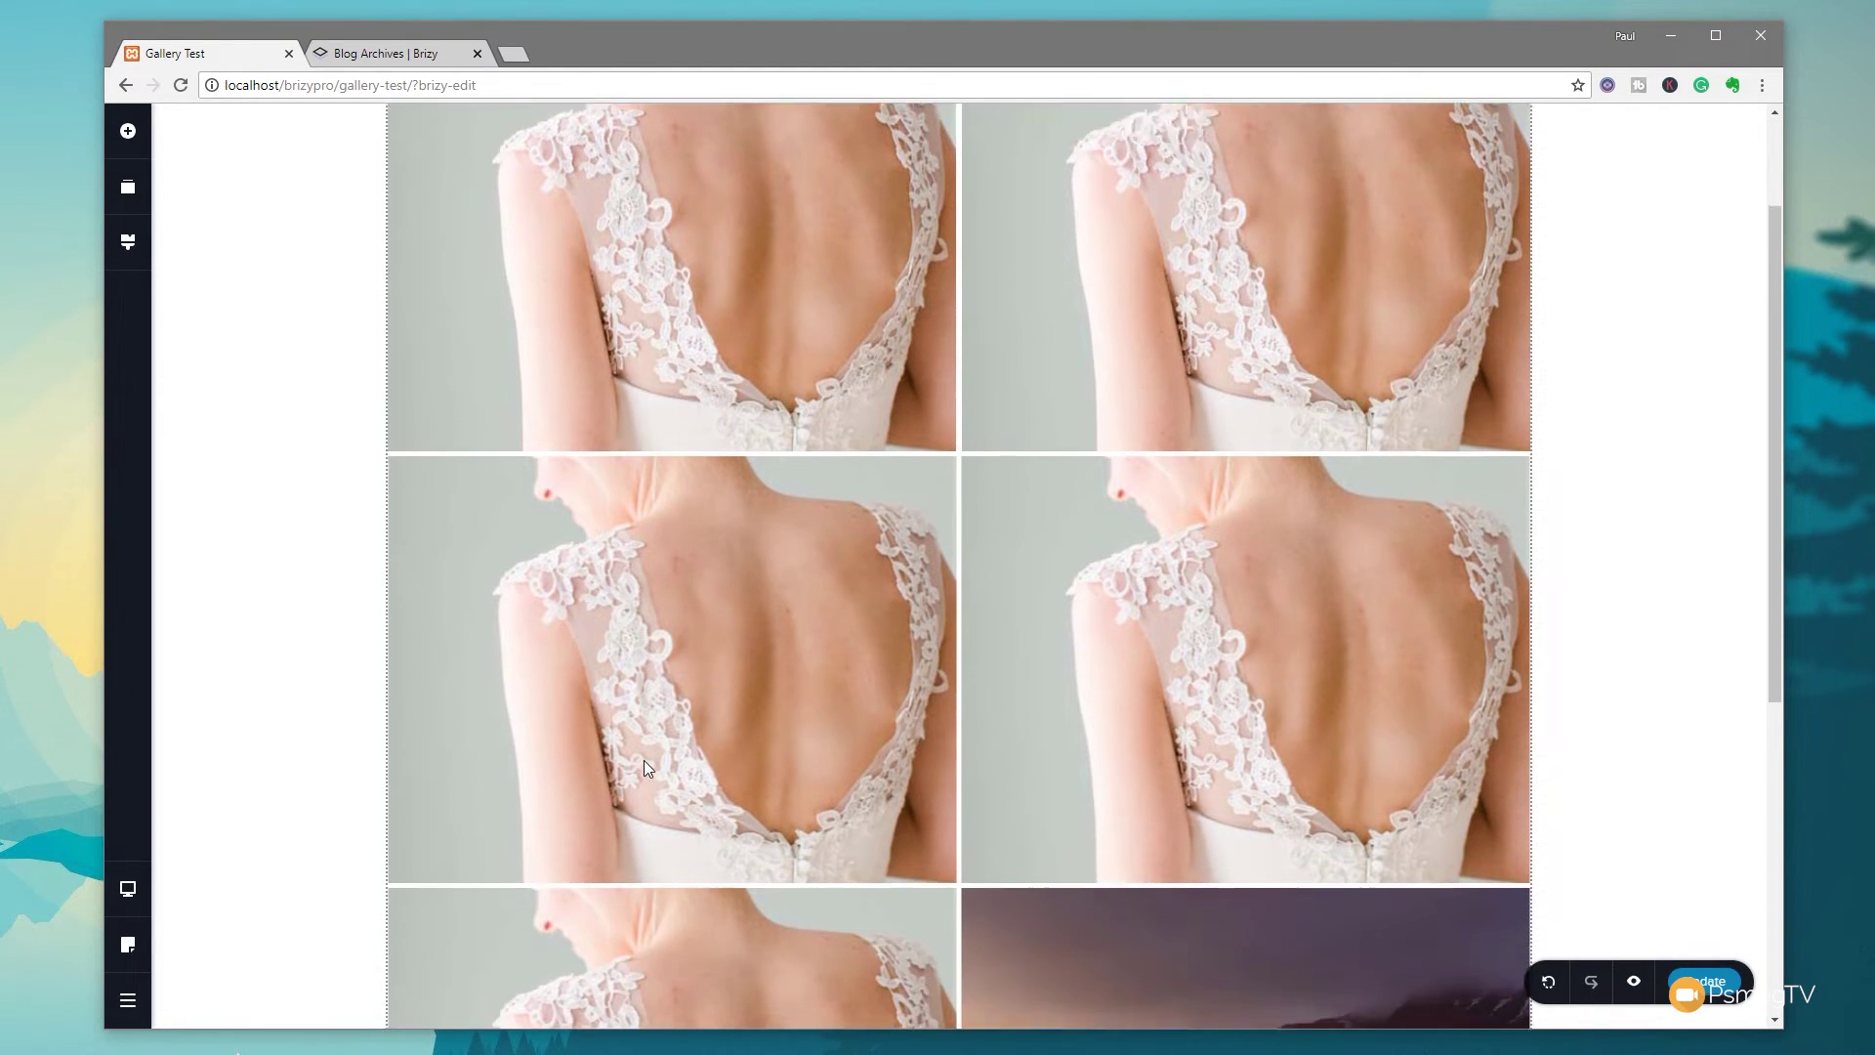
{"action": "scroll", "coordinate": [954, 719], "scroll_direction": "up", "scroll_amount": 3}
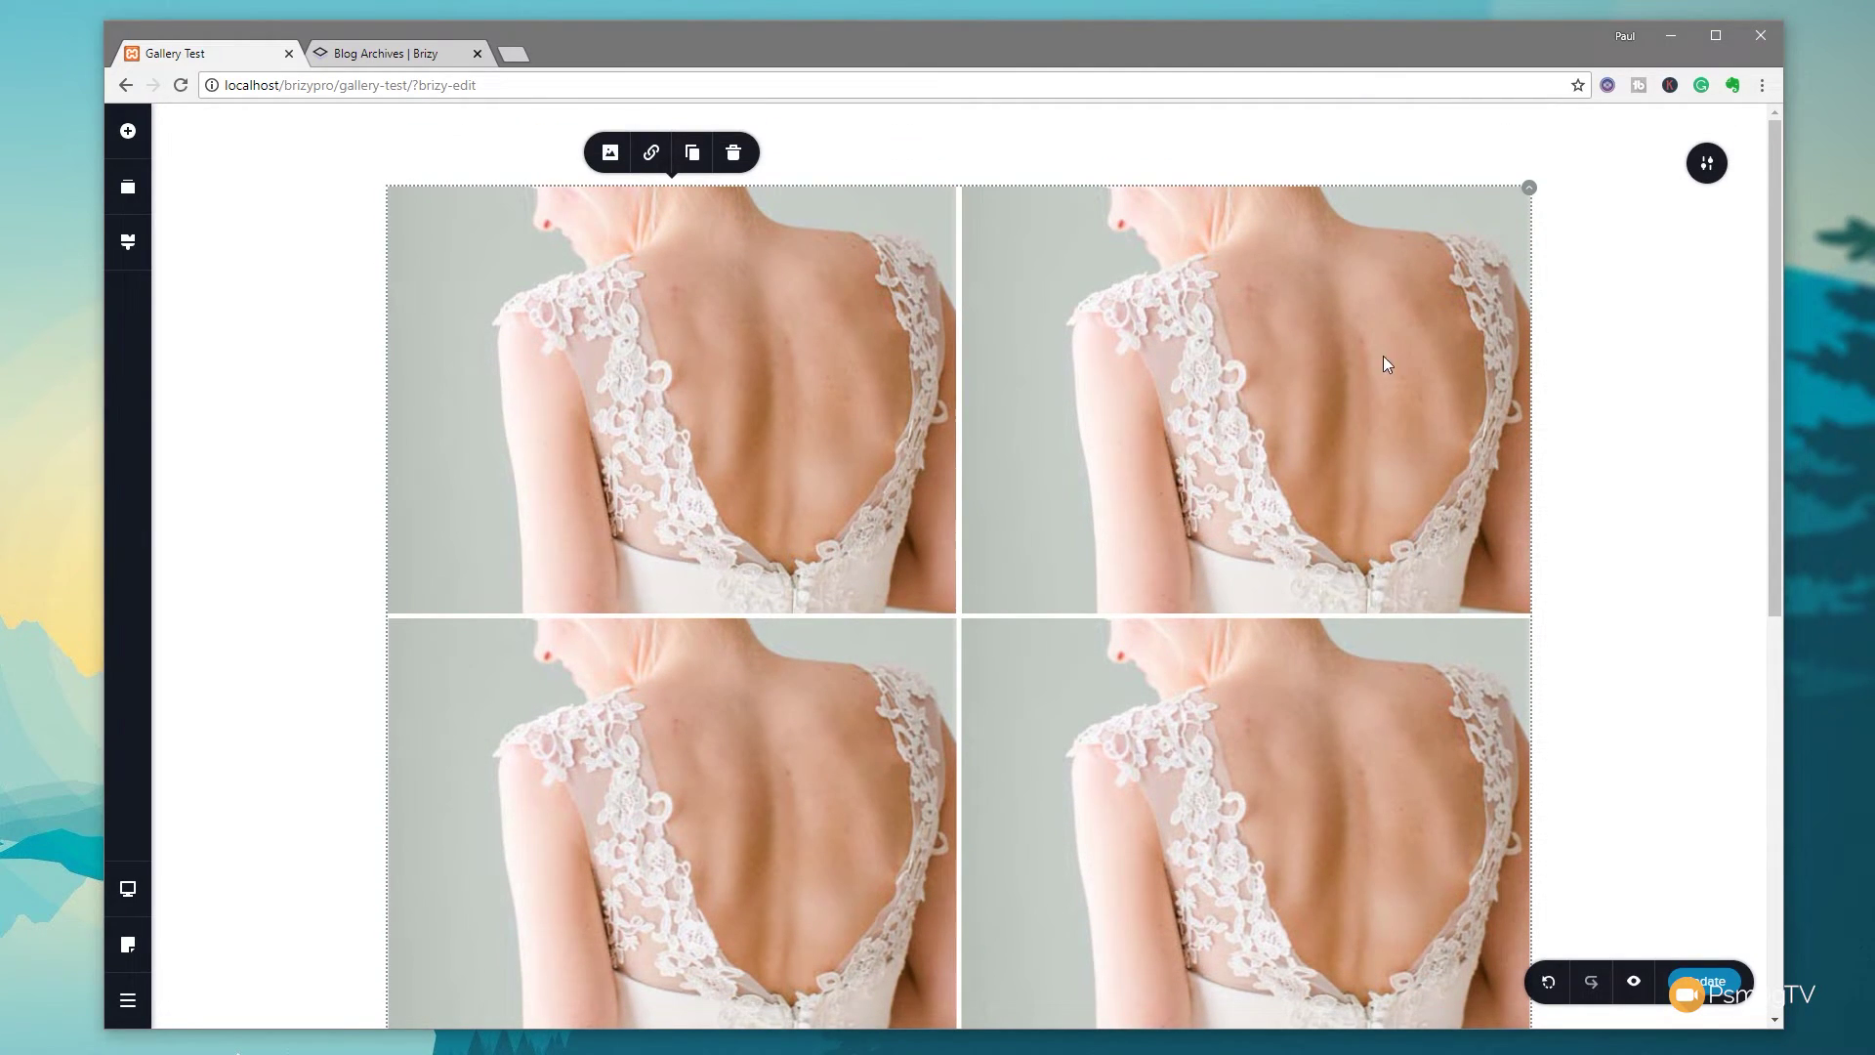
Set the gallery grid to 6 columns with 20 px spacing and enable LightBox
{"action": "left_click", "coordinate": [1527, 191]}
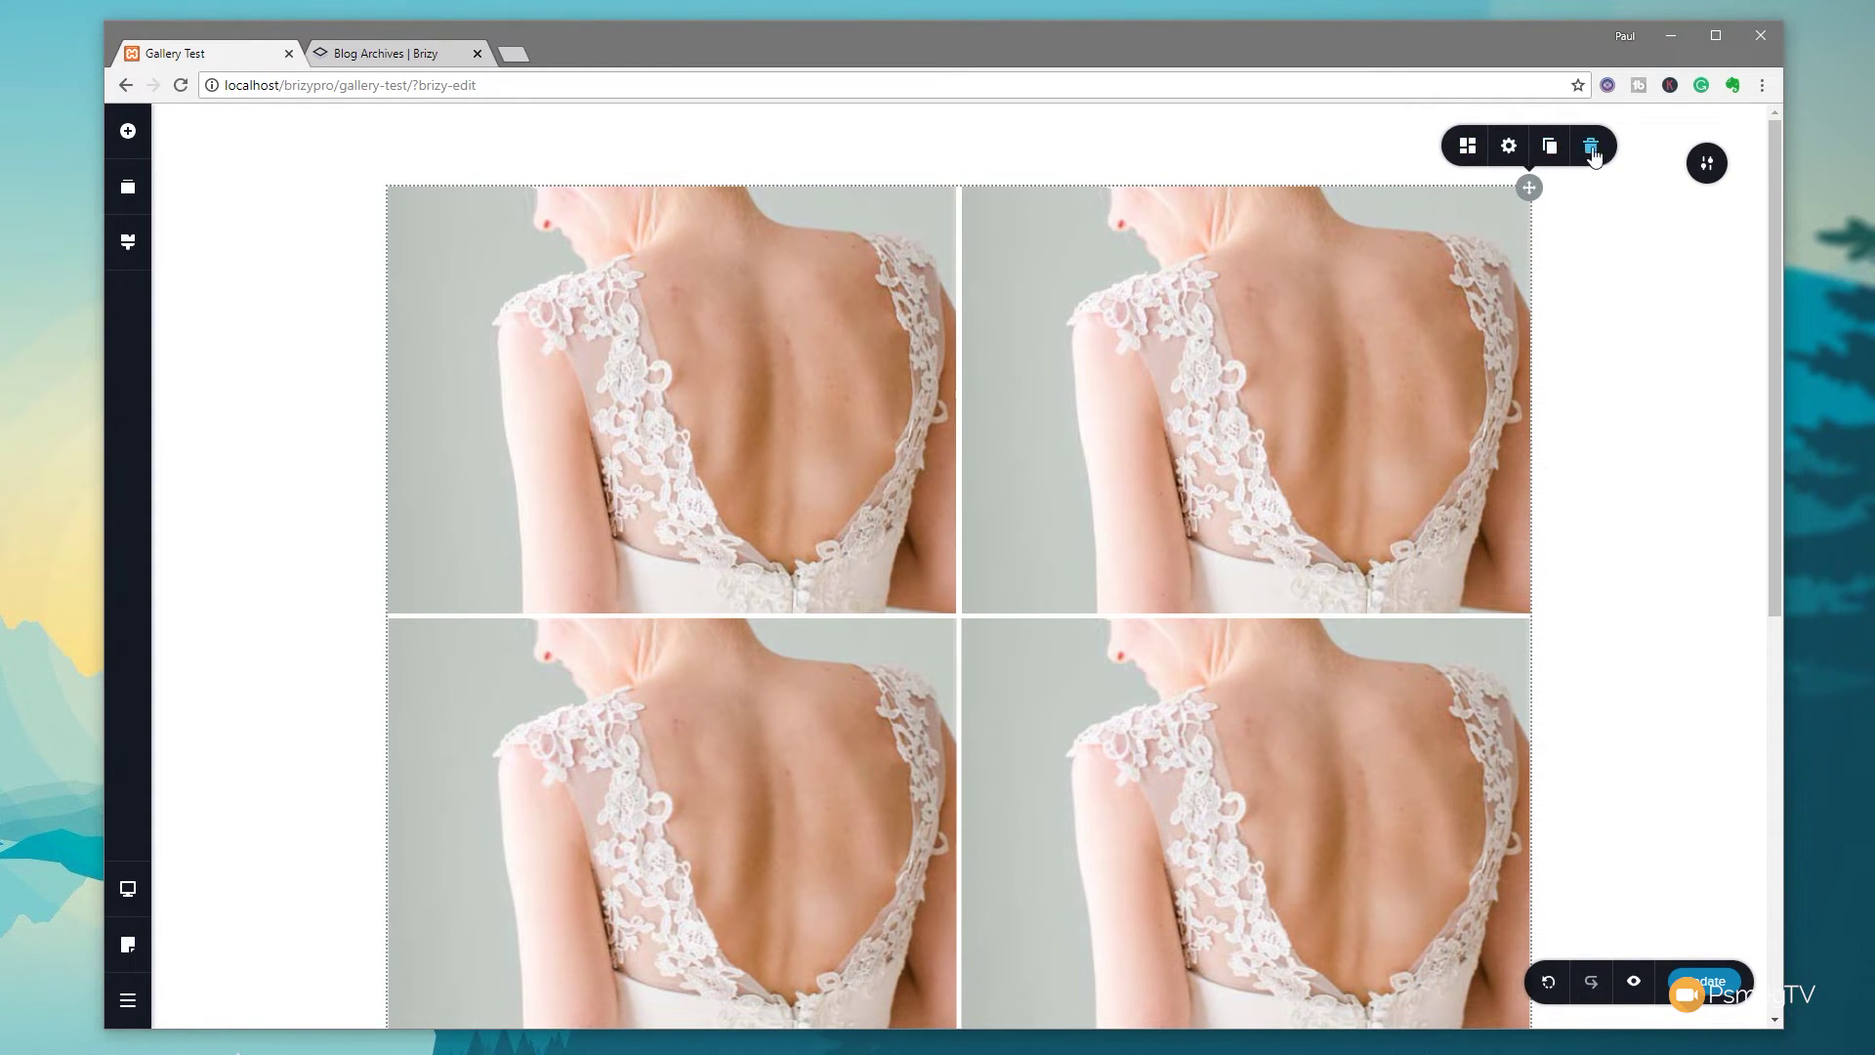
{"action": "left_click", "coordinate": [1469, 152]}
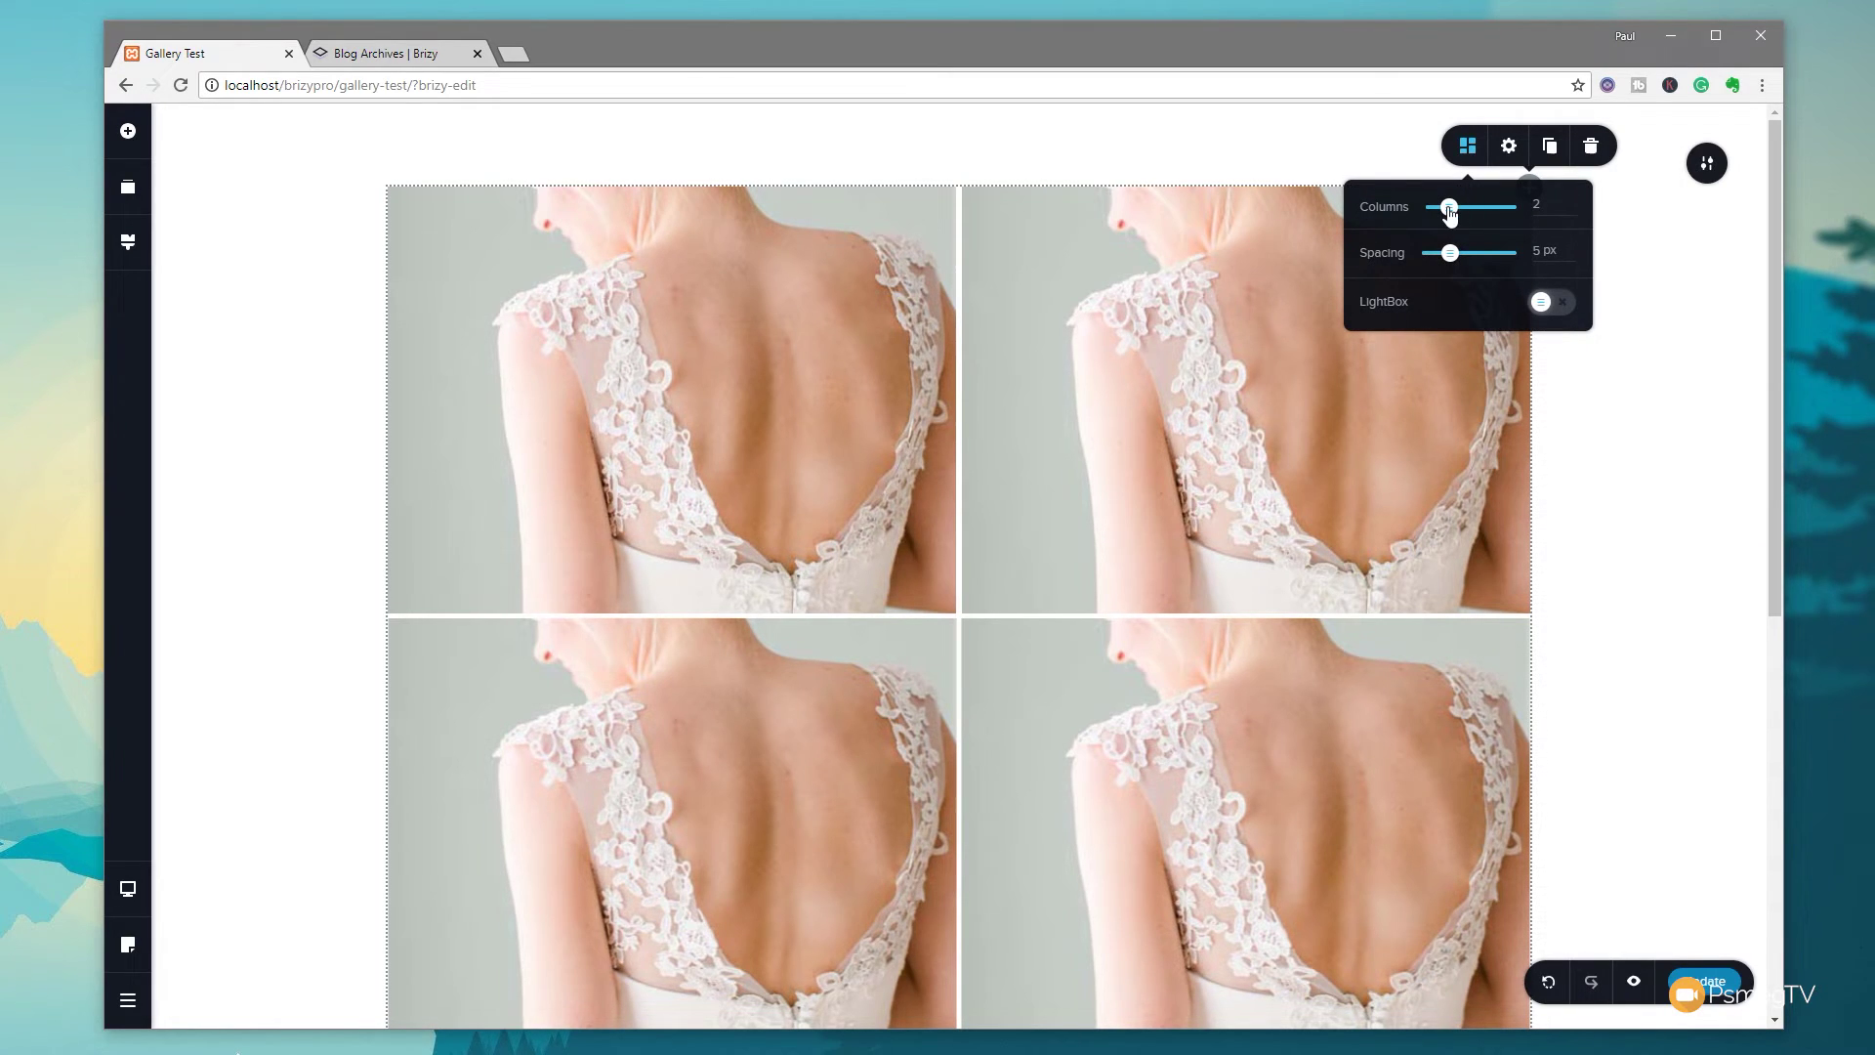
{"action": "left_click_drag", "start_coordinate": [1449, 211], "coordinate": [1542, 261]}
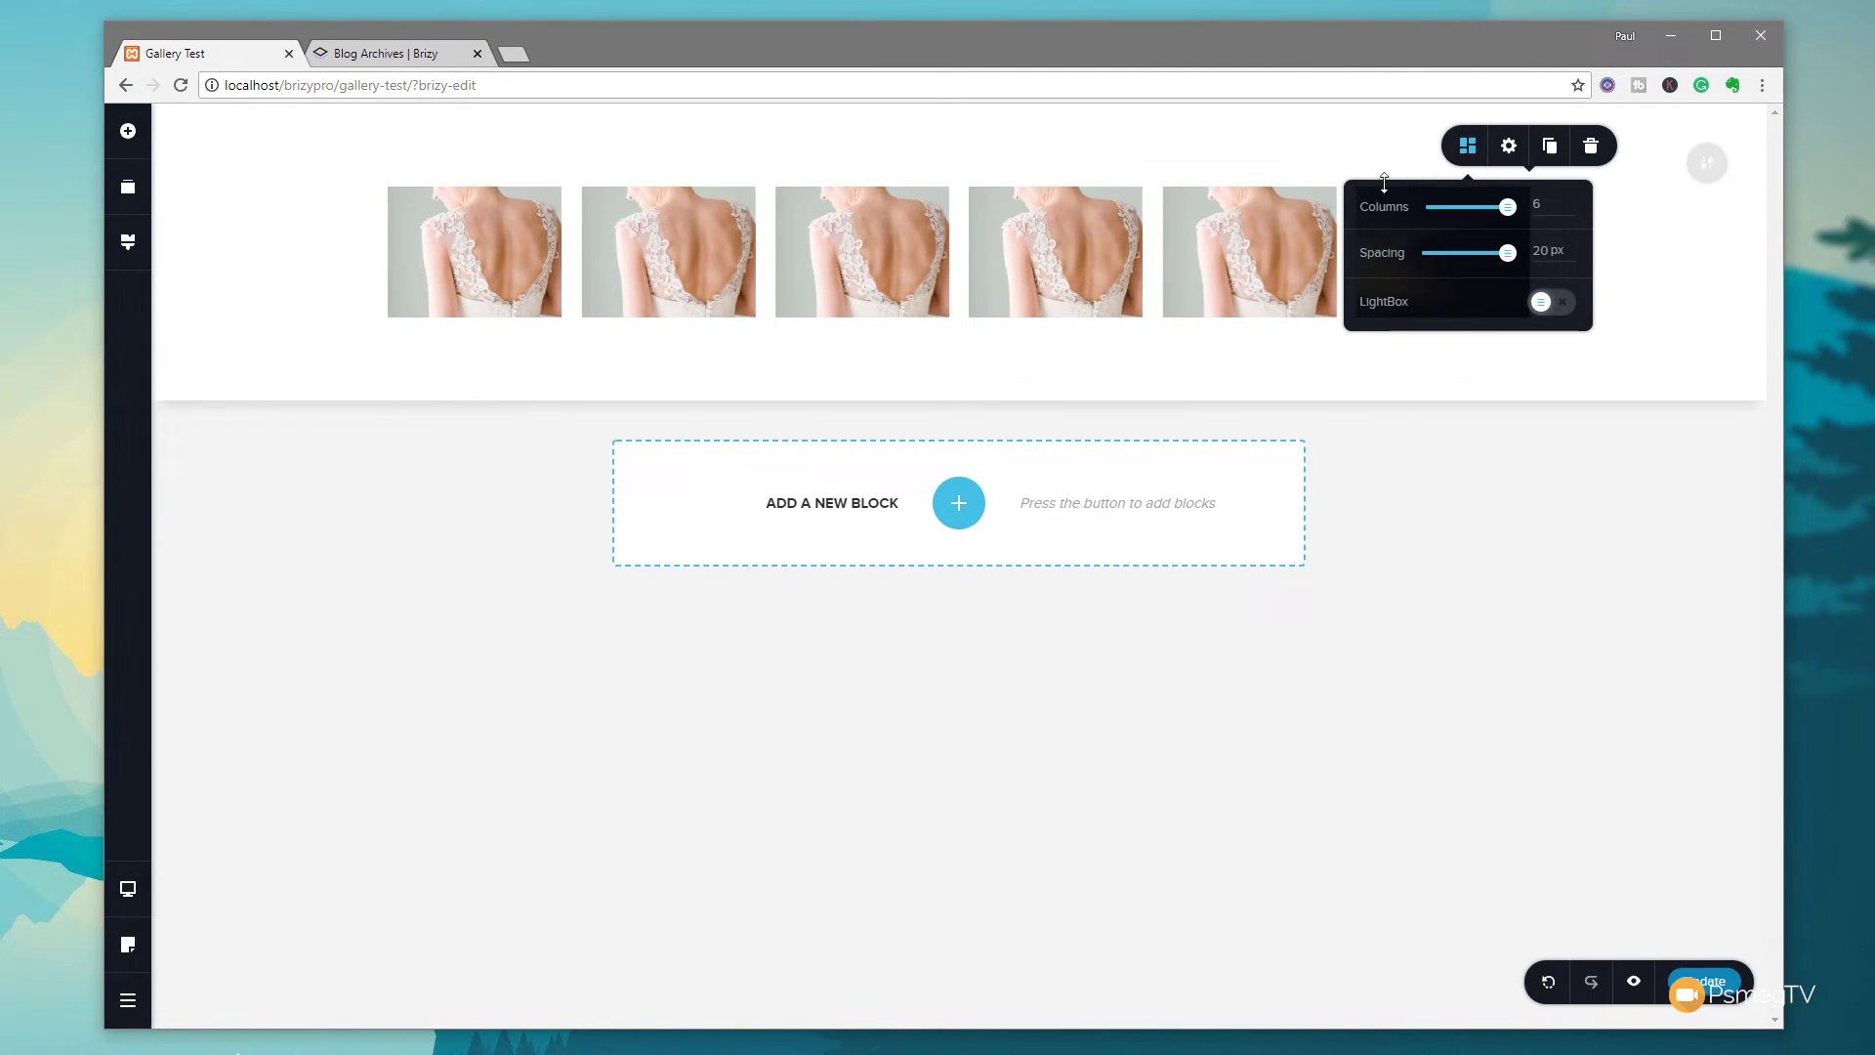
{"action": "left_click", "coordinate": [1555, 302]}
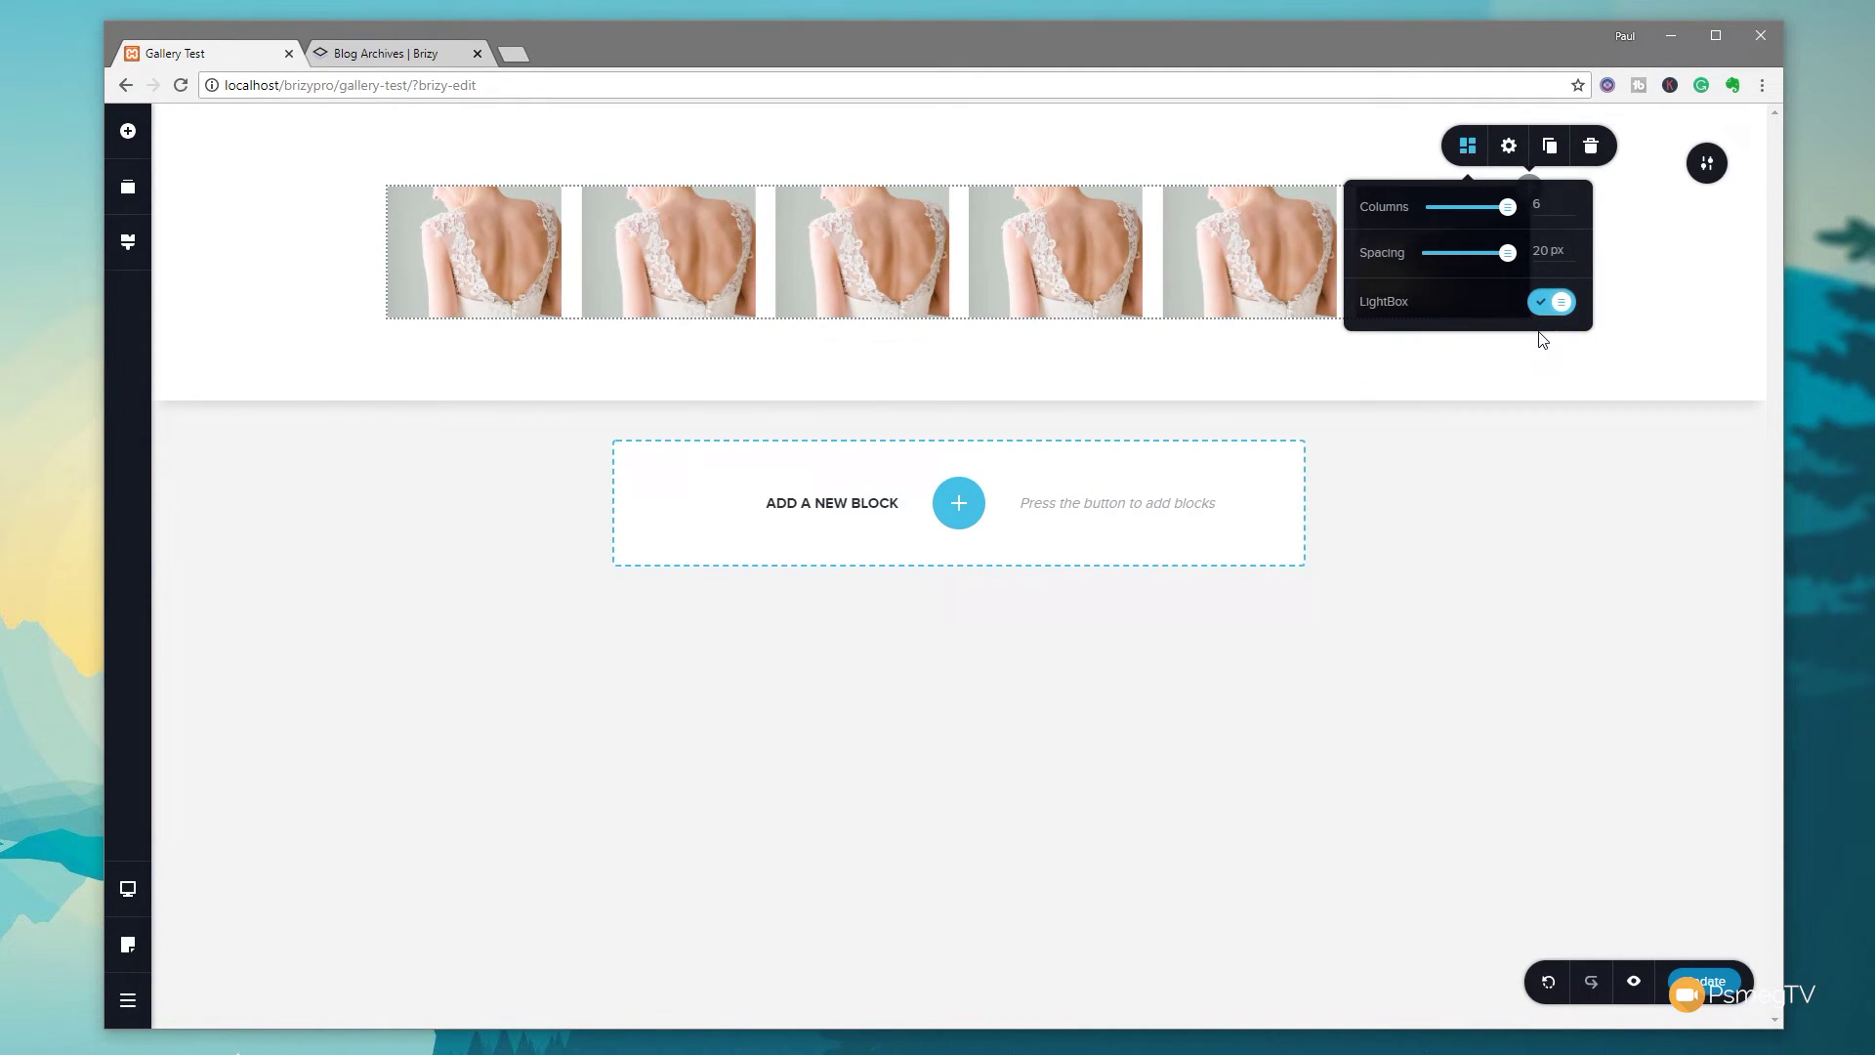
{"action": "left_click", "coordinate": [1509, 148]}
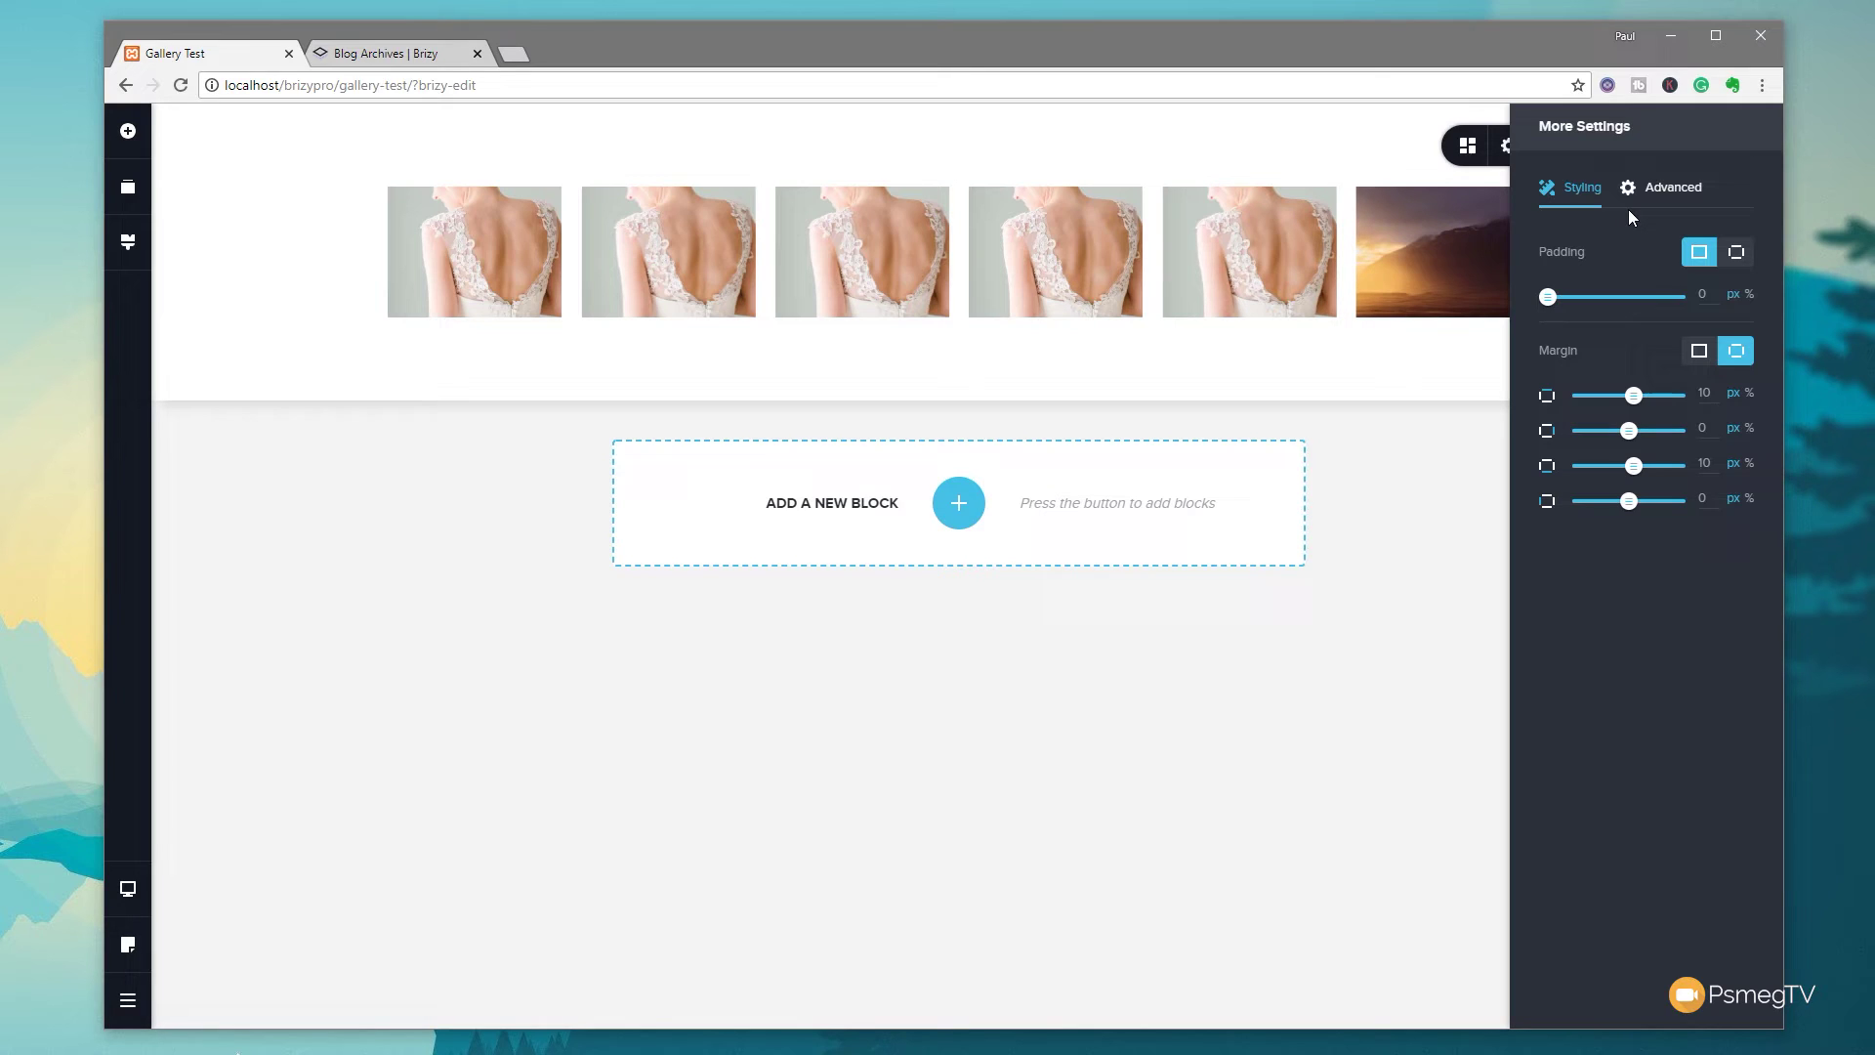
{"action": "left_click", "coordinate": [1666, 195]}
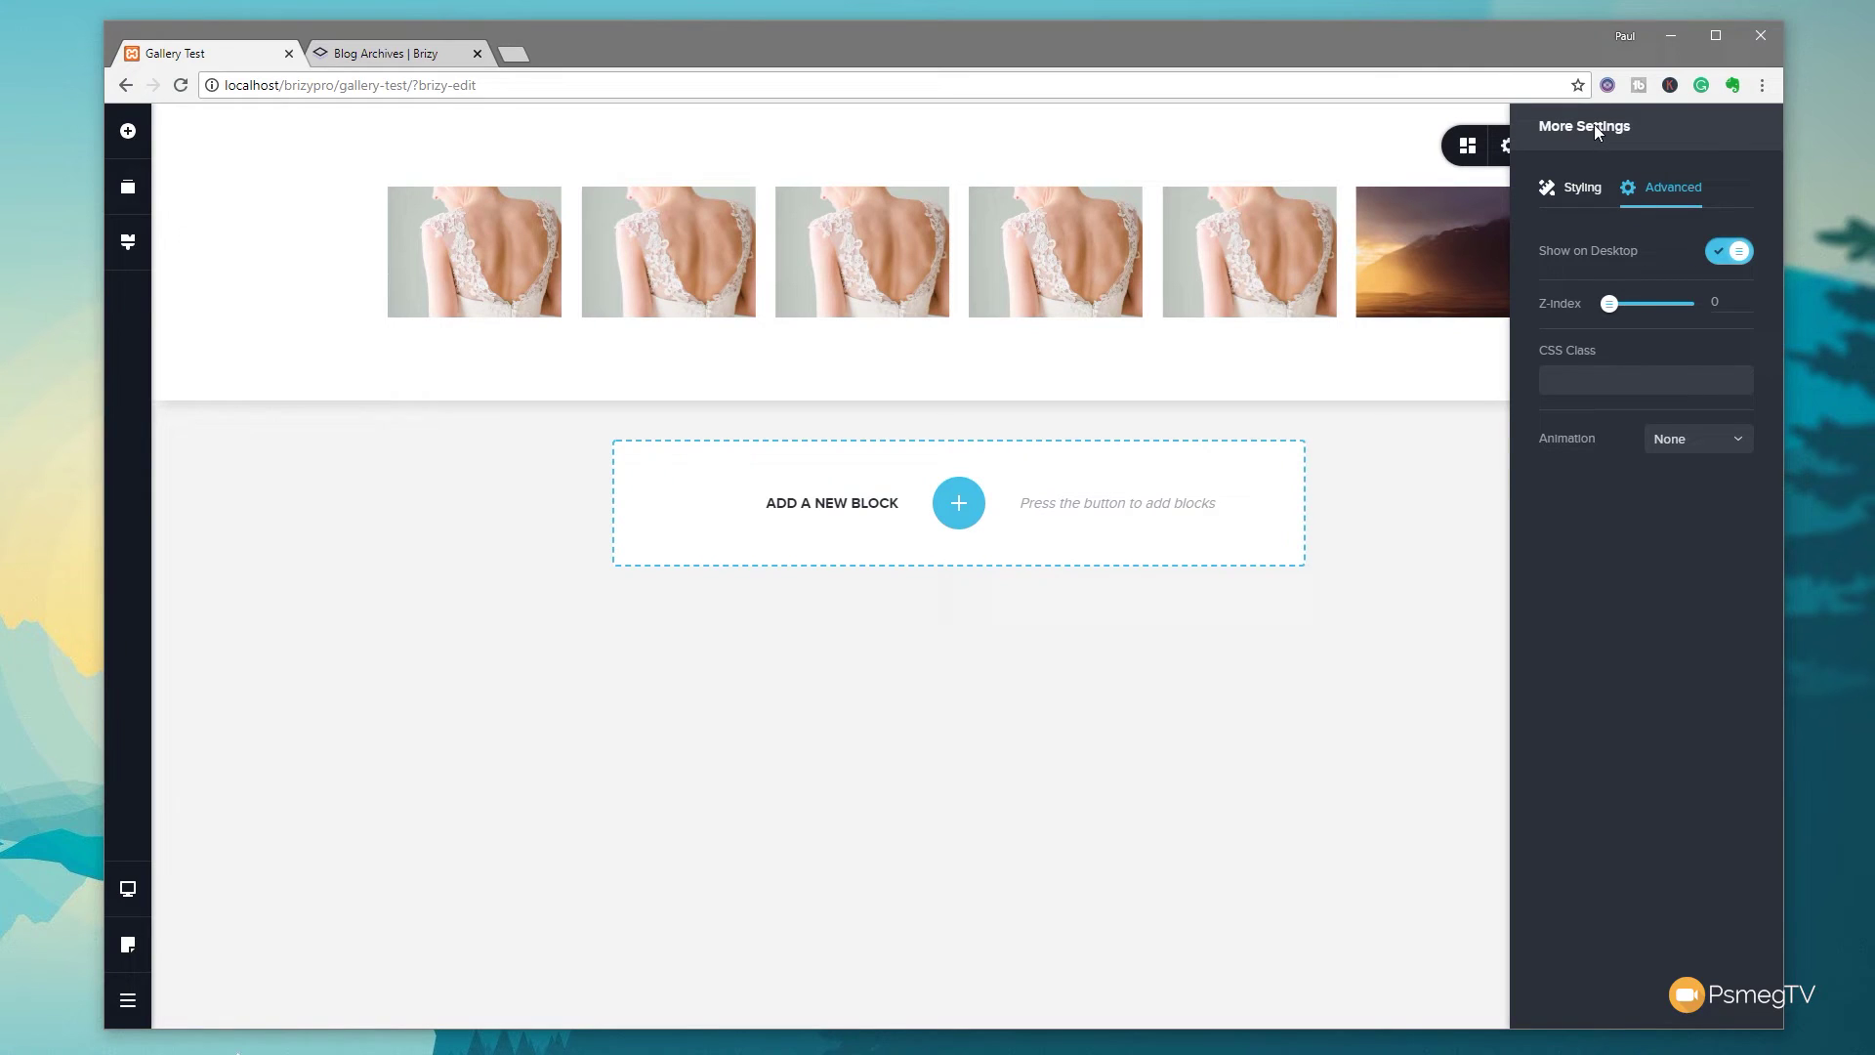
{"action": "left_click", "coordinate": [1500, 123]}
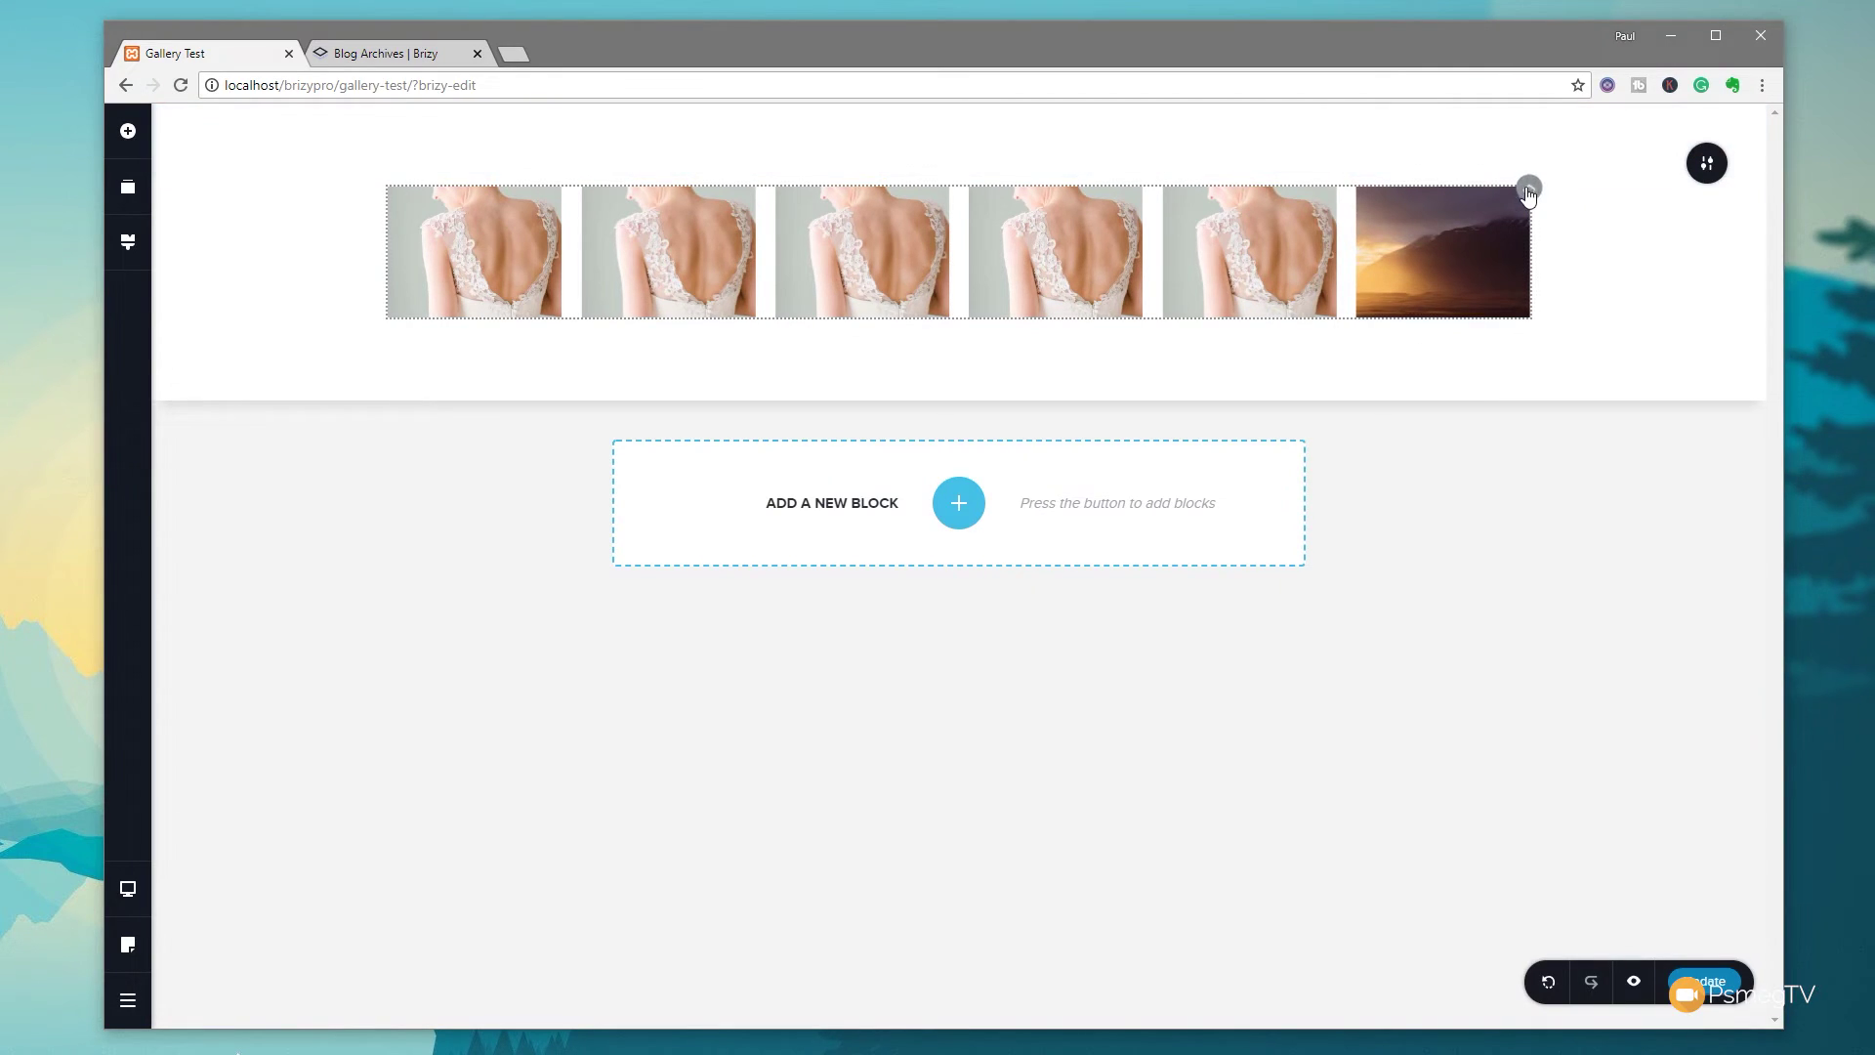
Replace the second gallery image with the laptop and mixer photo
{"action": "left_click", "coordinate": [1525, 188]}
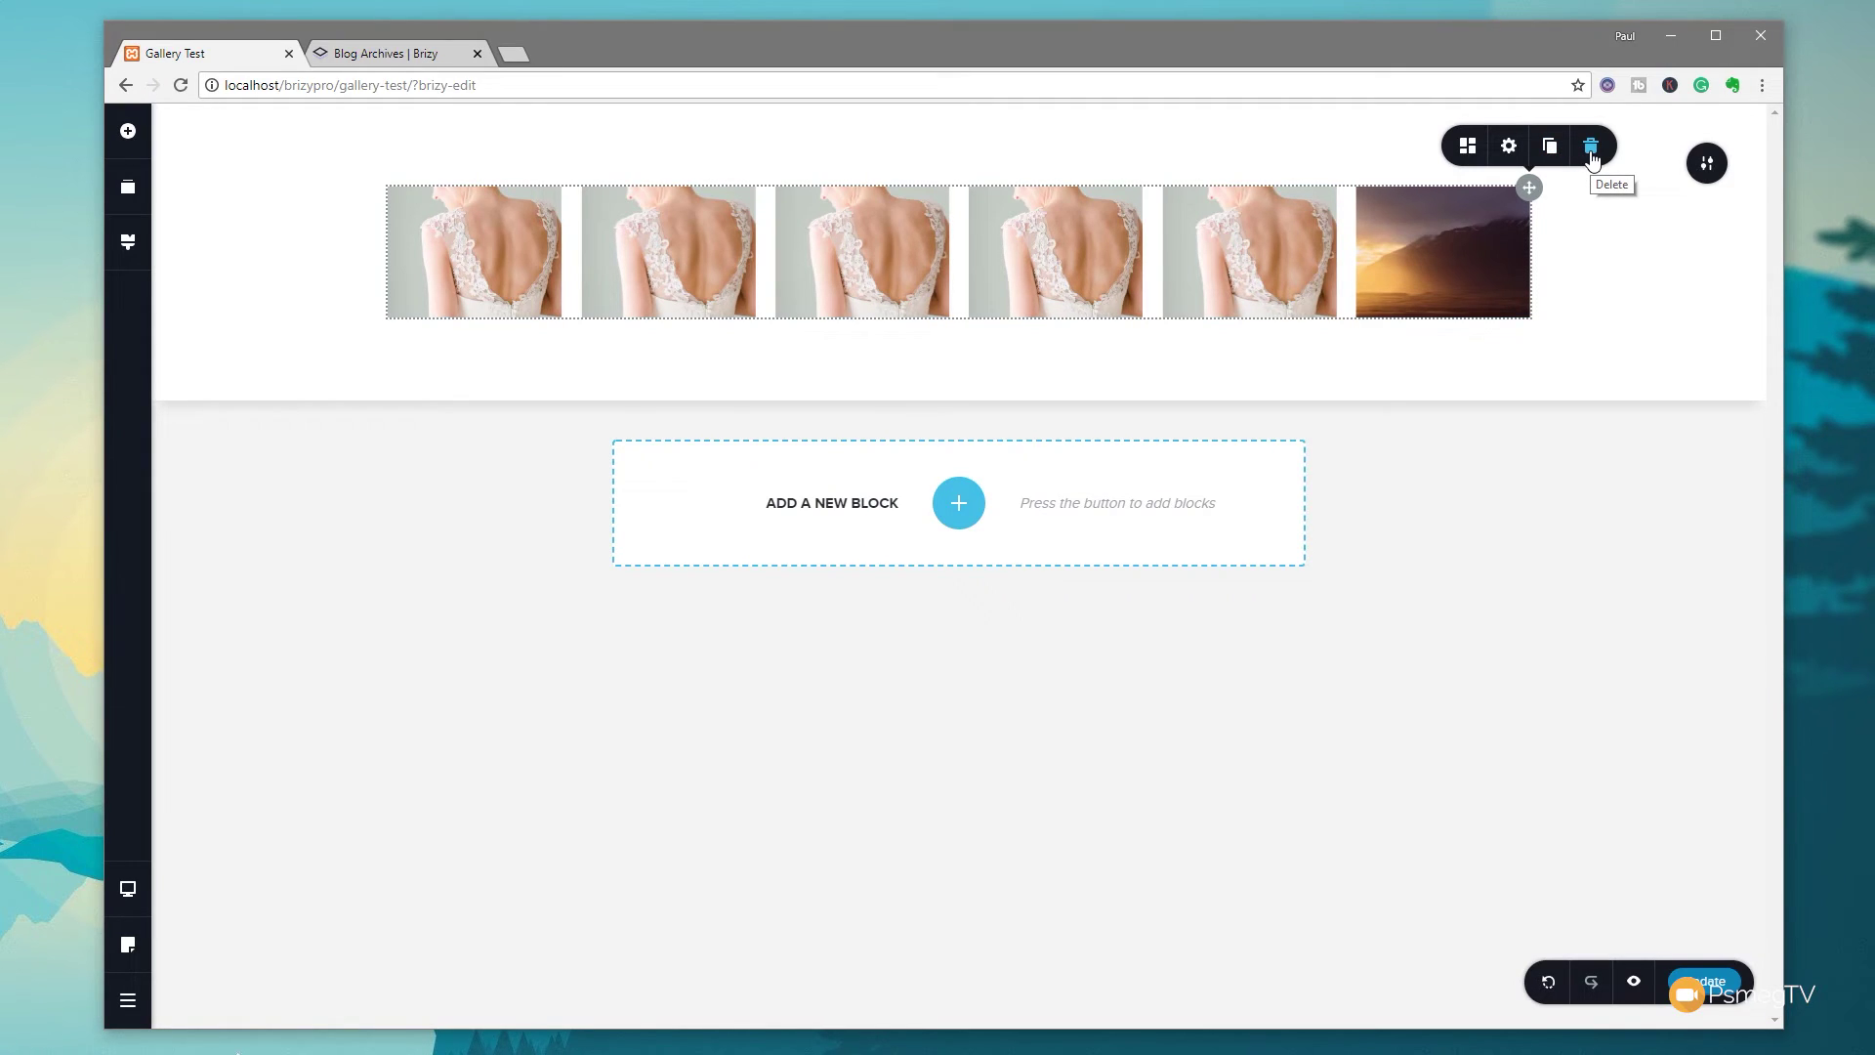
{"action": "left_click", "coordinate": [635, 249]}
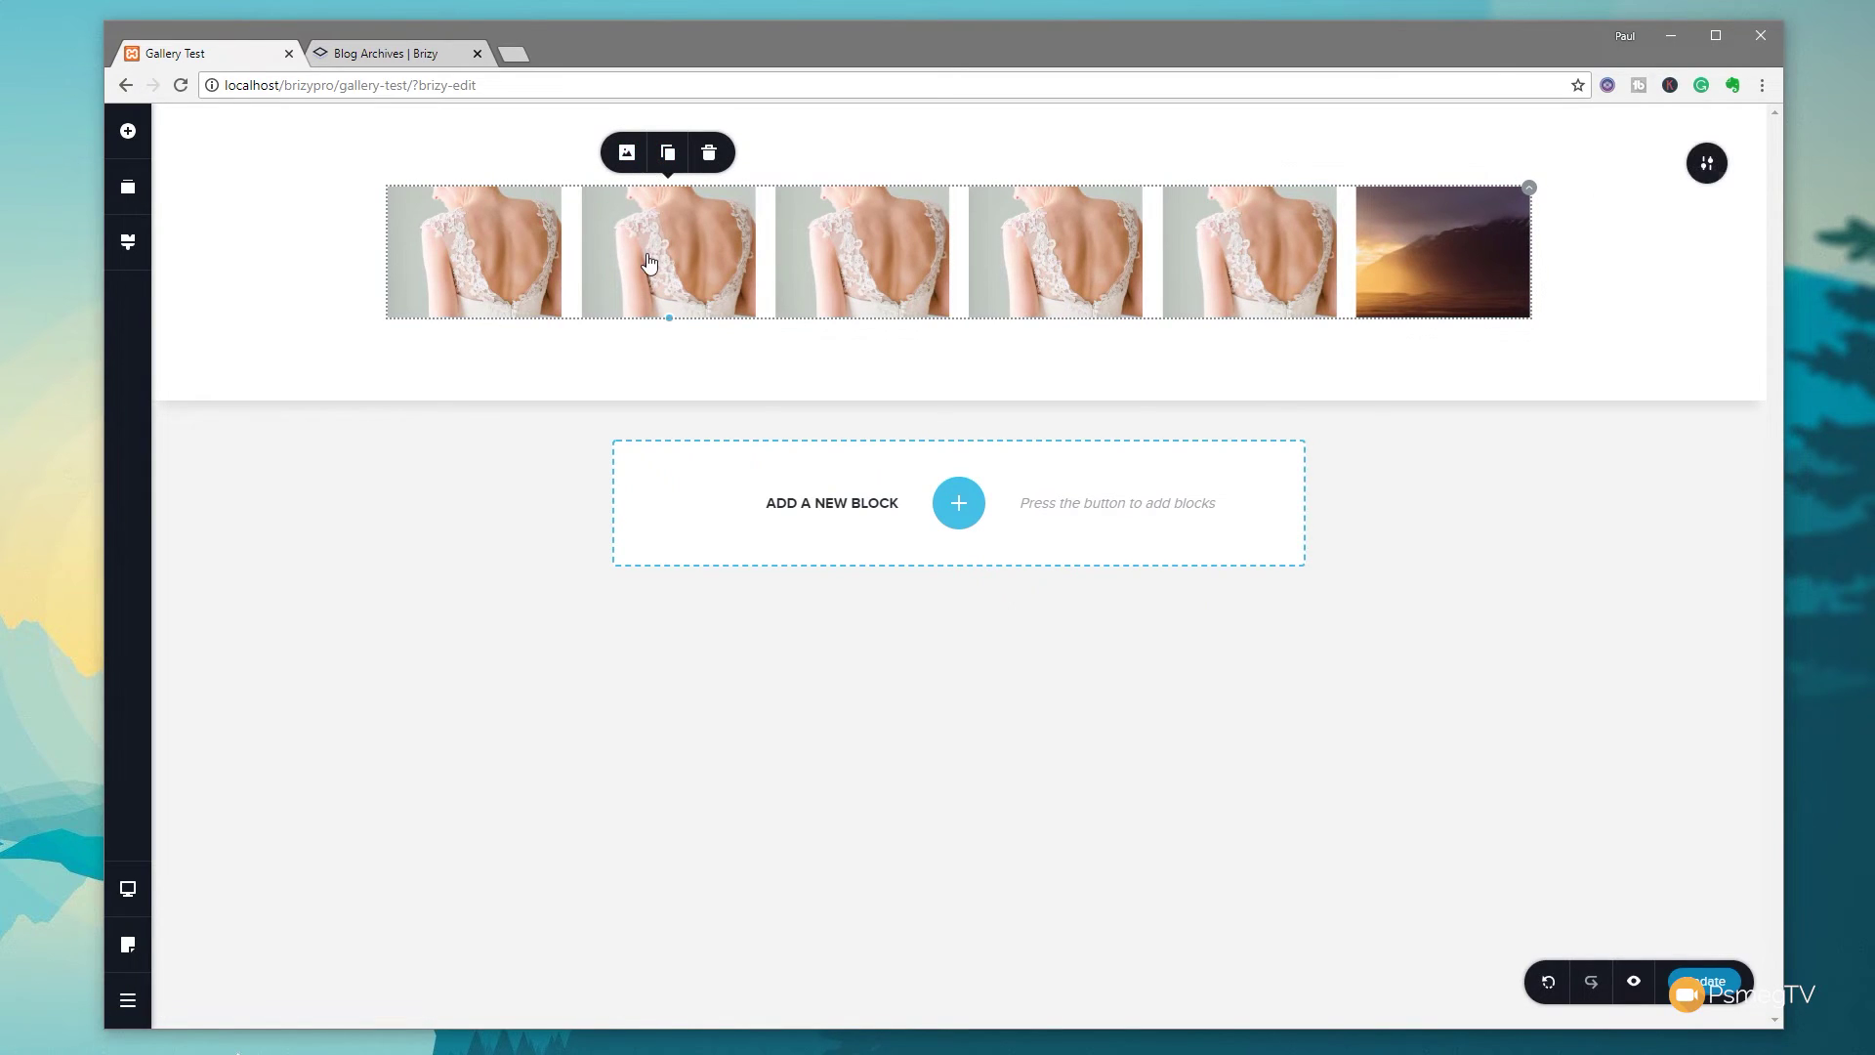
{"action": "left_click", "coordinate": [638, 156]}
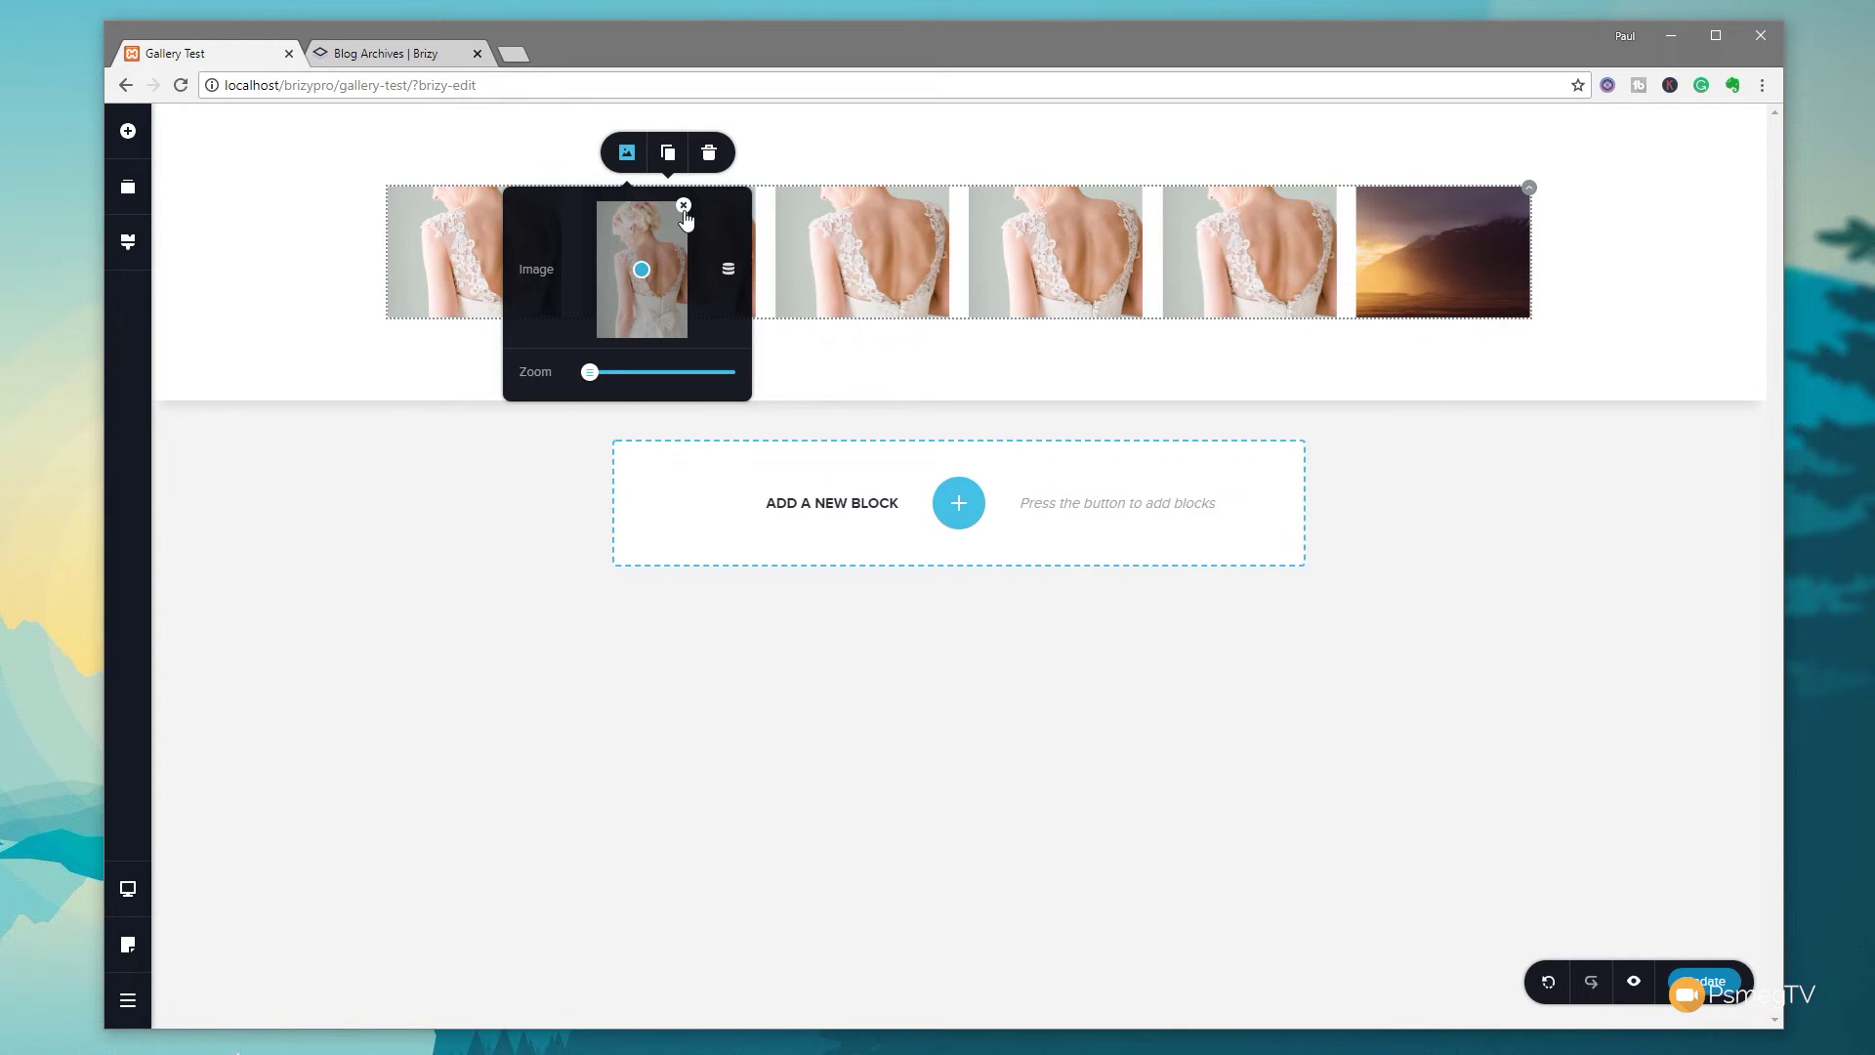
{"action": "left_click", "coordinate": [683, 205]}
{"action": "left_click", "coordinate": [628, 258]}
{"action": "left_click", "coordinate": [759, 359]}
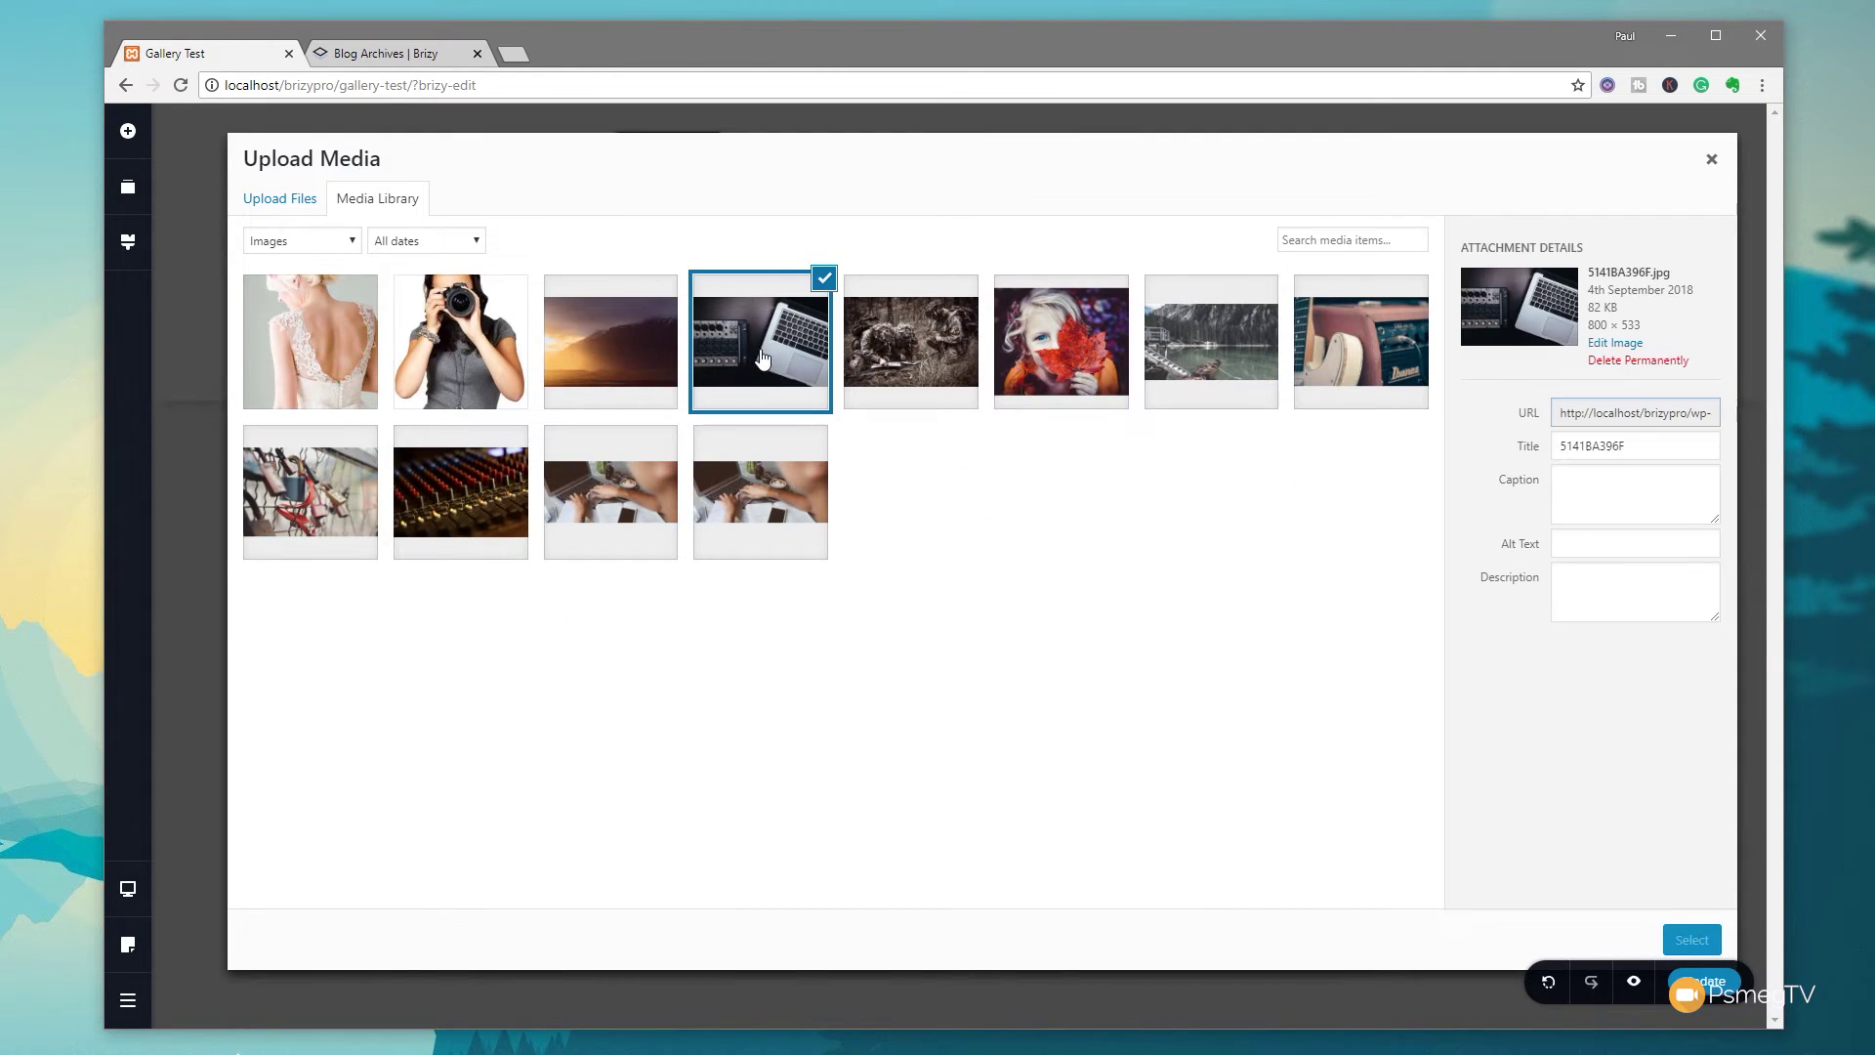
{"action": "left_click", "coordinate": [1686, 941]}
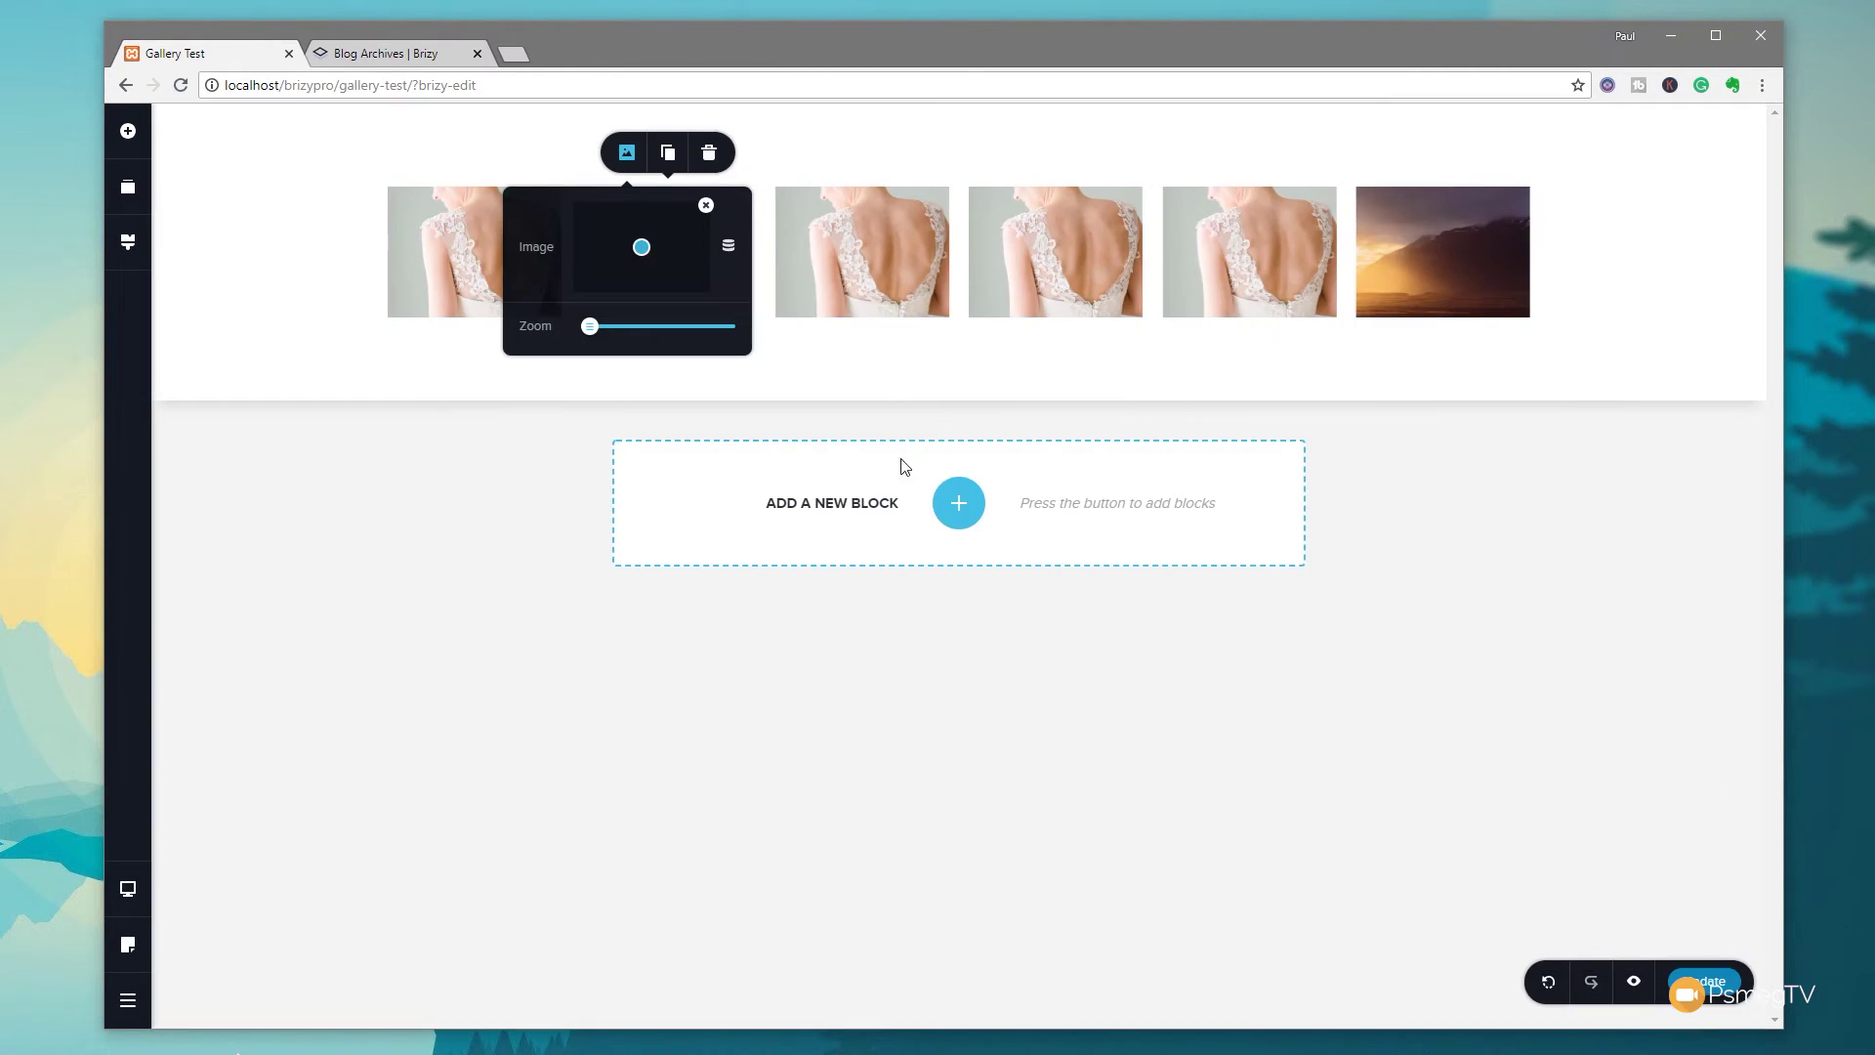
{"action": "left_click", "coordinate": [862, 251]}
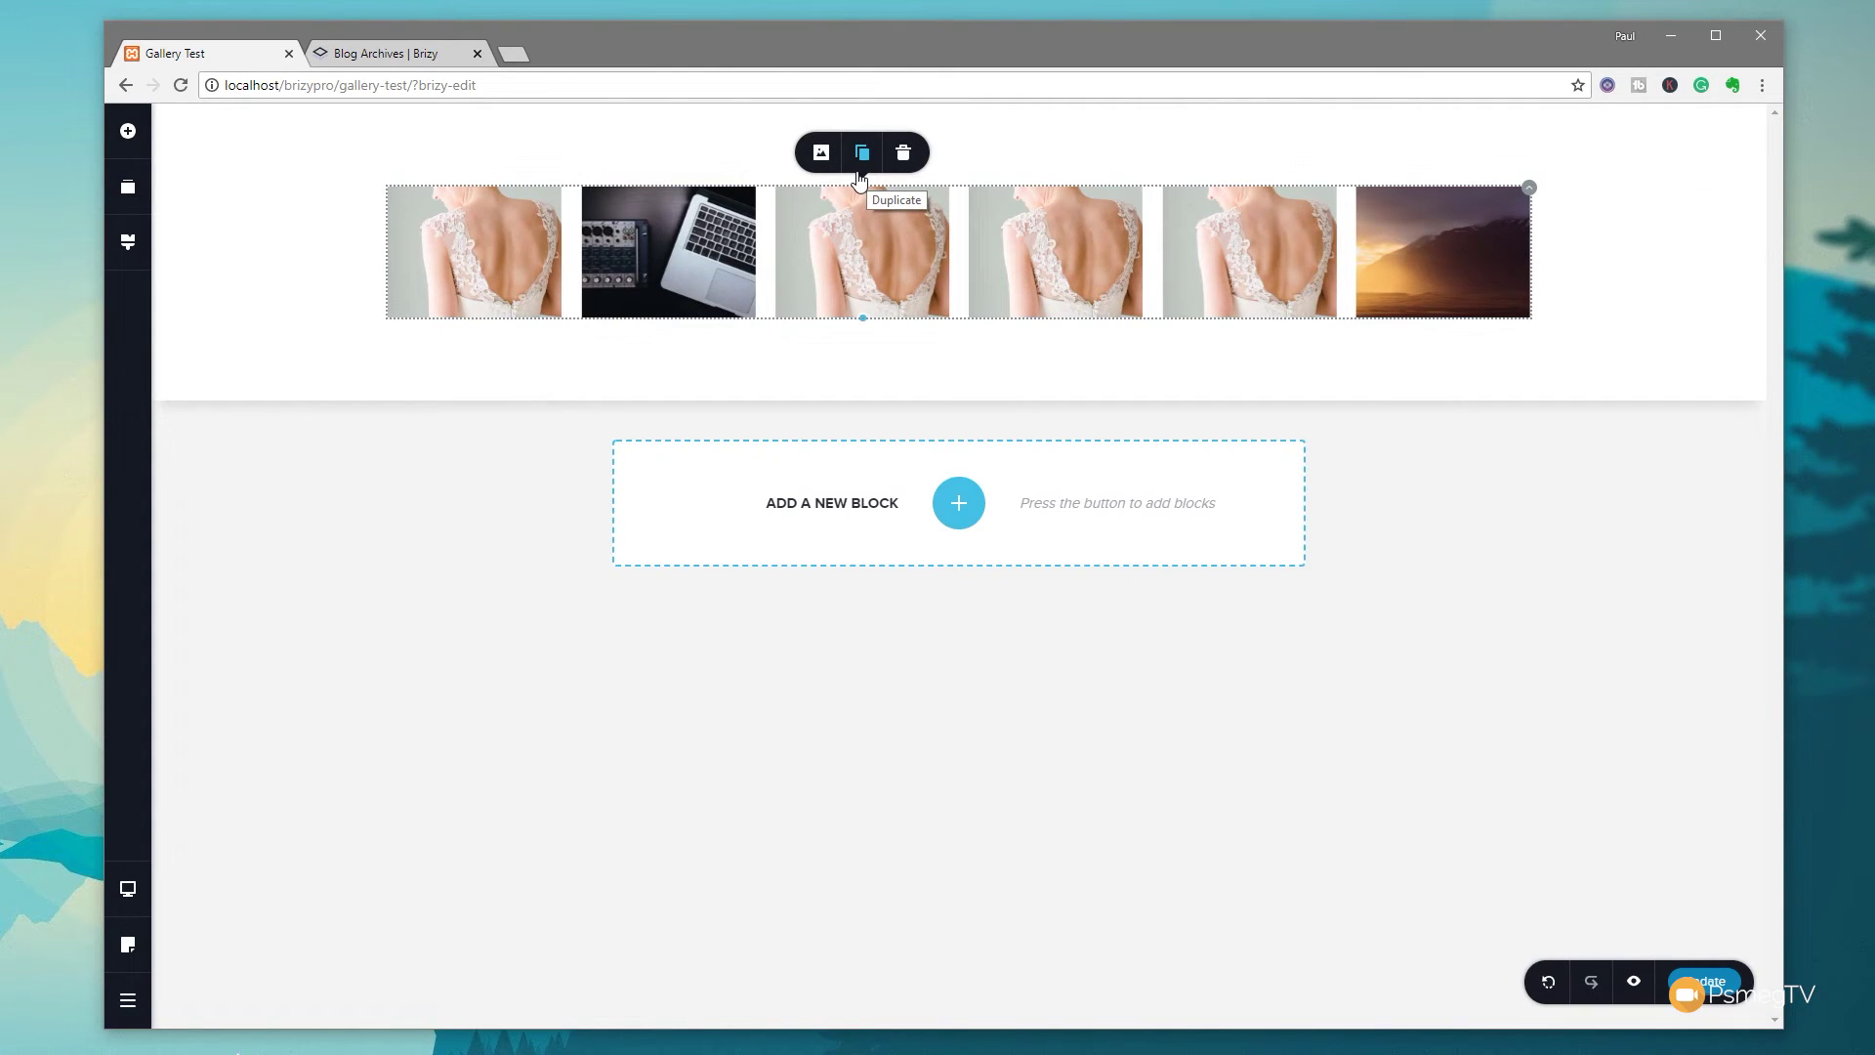
Replace the third gallery image with the girl-with-leaf photo
{"action": "left_click", "coordinate": [821, 152]}
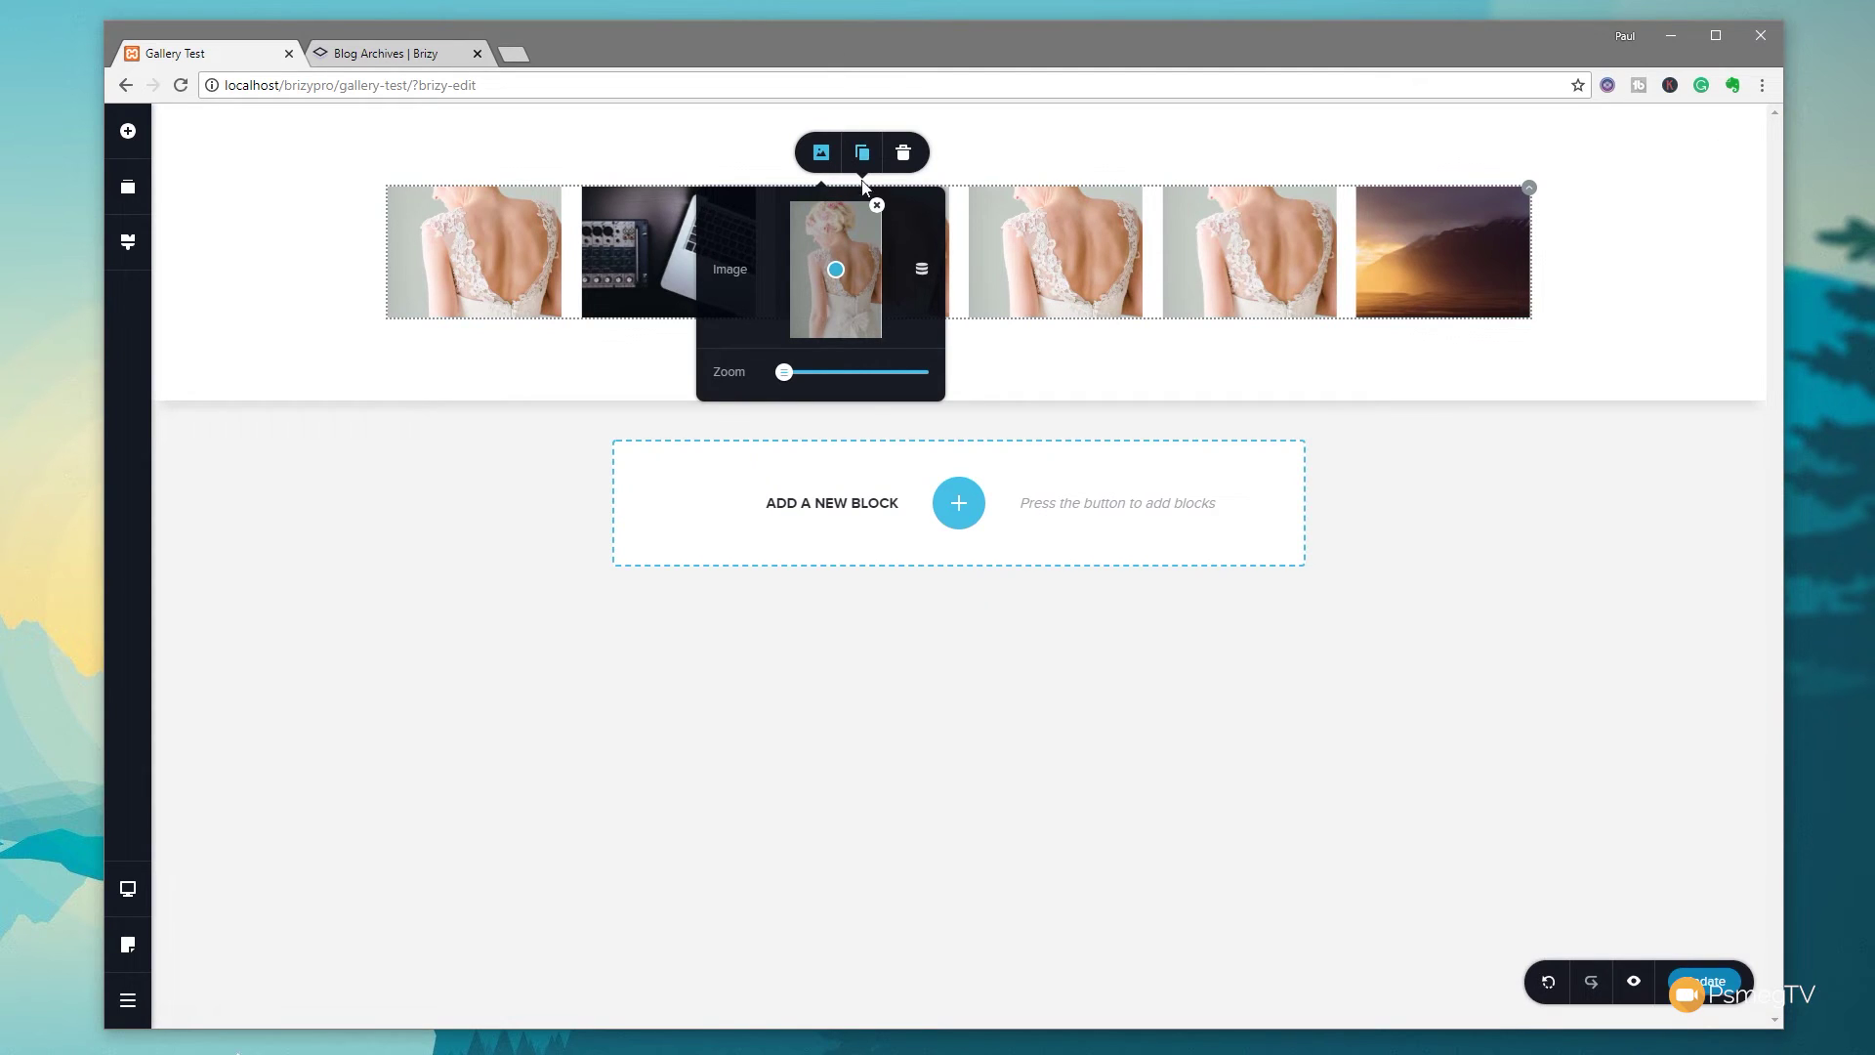
{"action": "left_click", "coordinate": [876, 206]}
{"action": "left_click", "coordinate": [837, 259]}
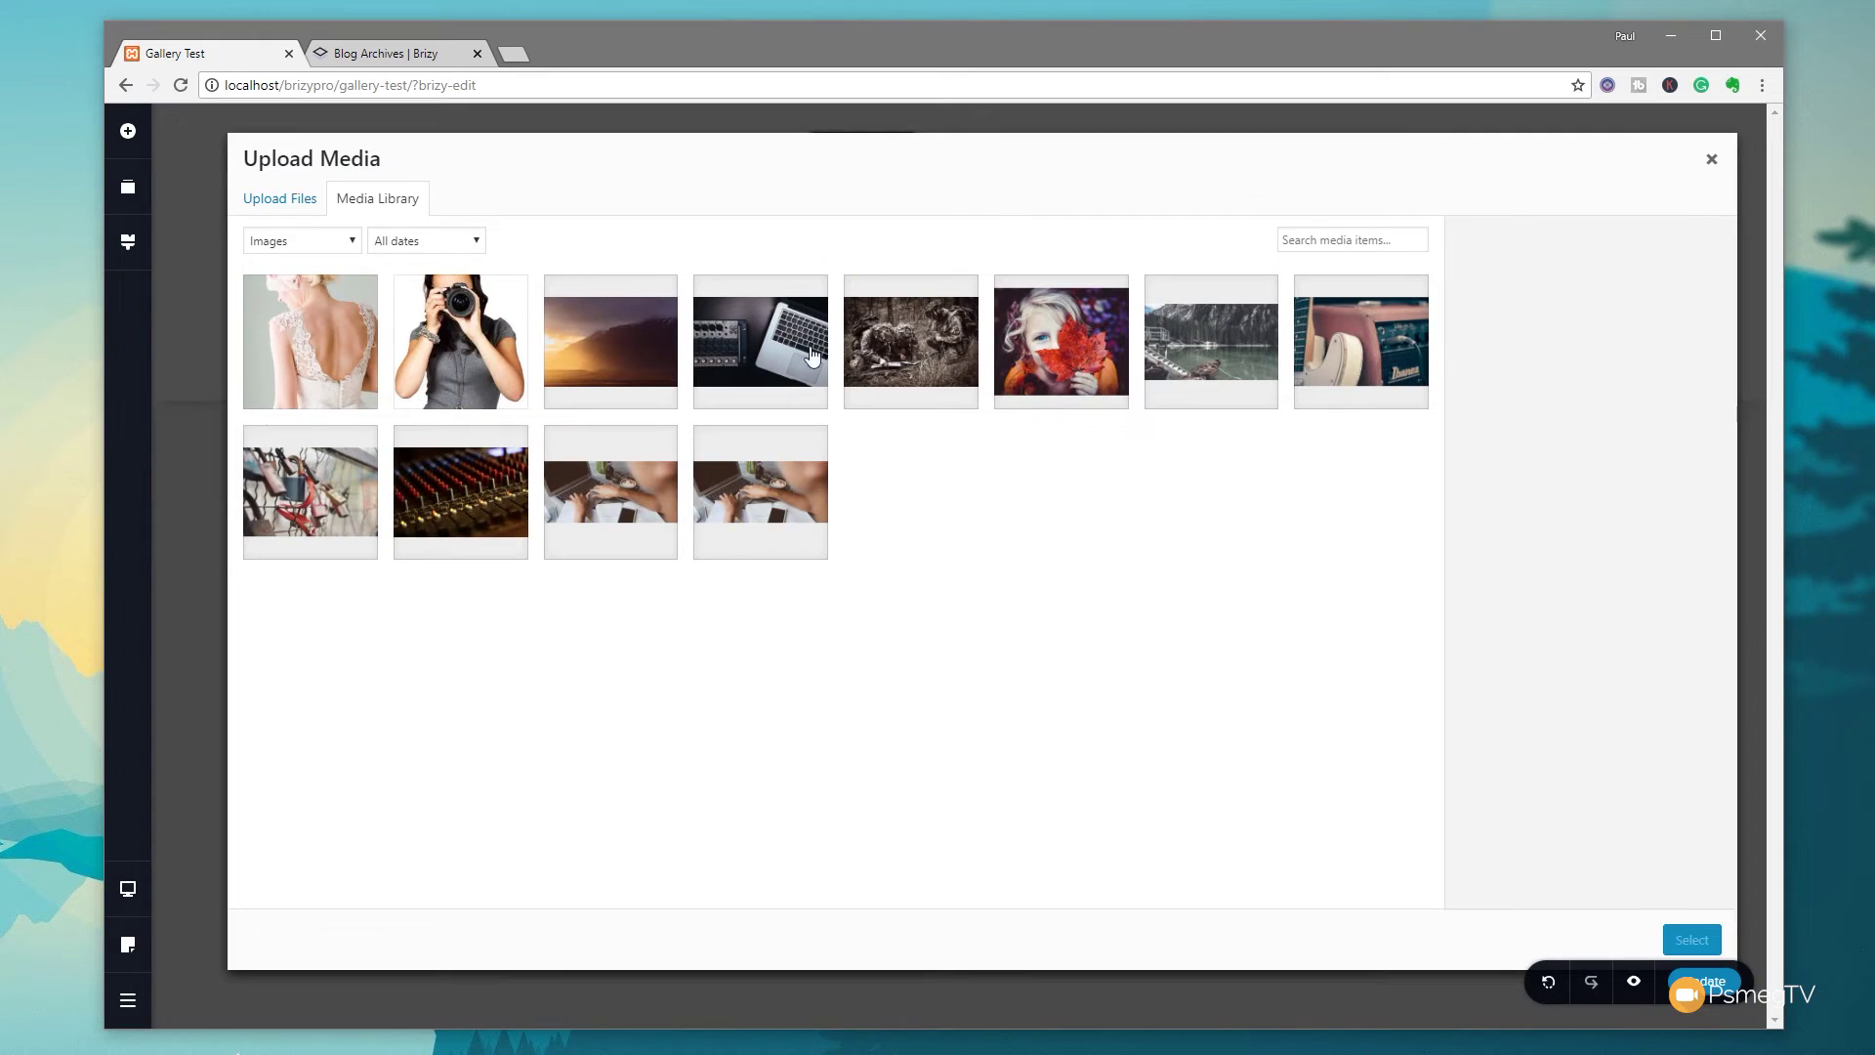
{"action": "left_click", "coordinate": [1082, 349]}
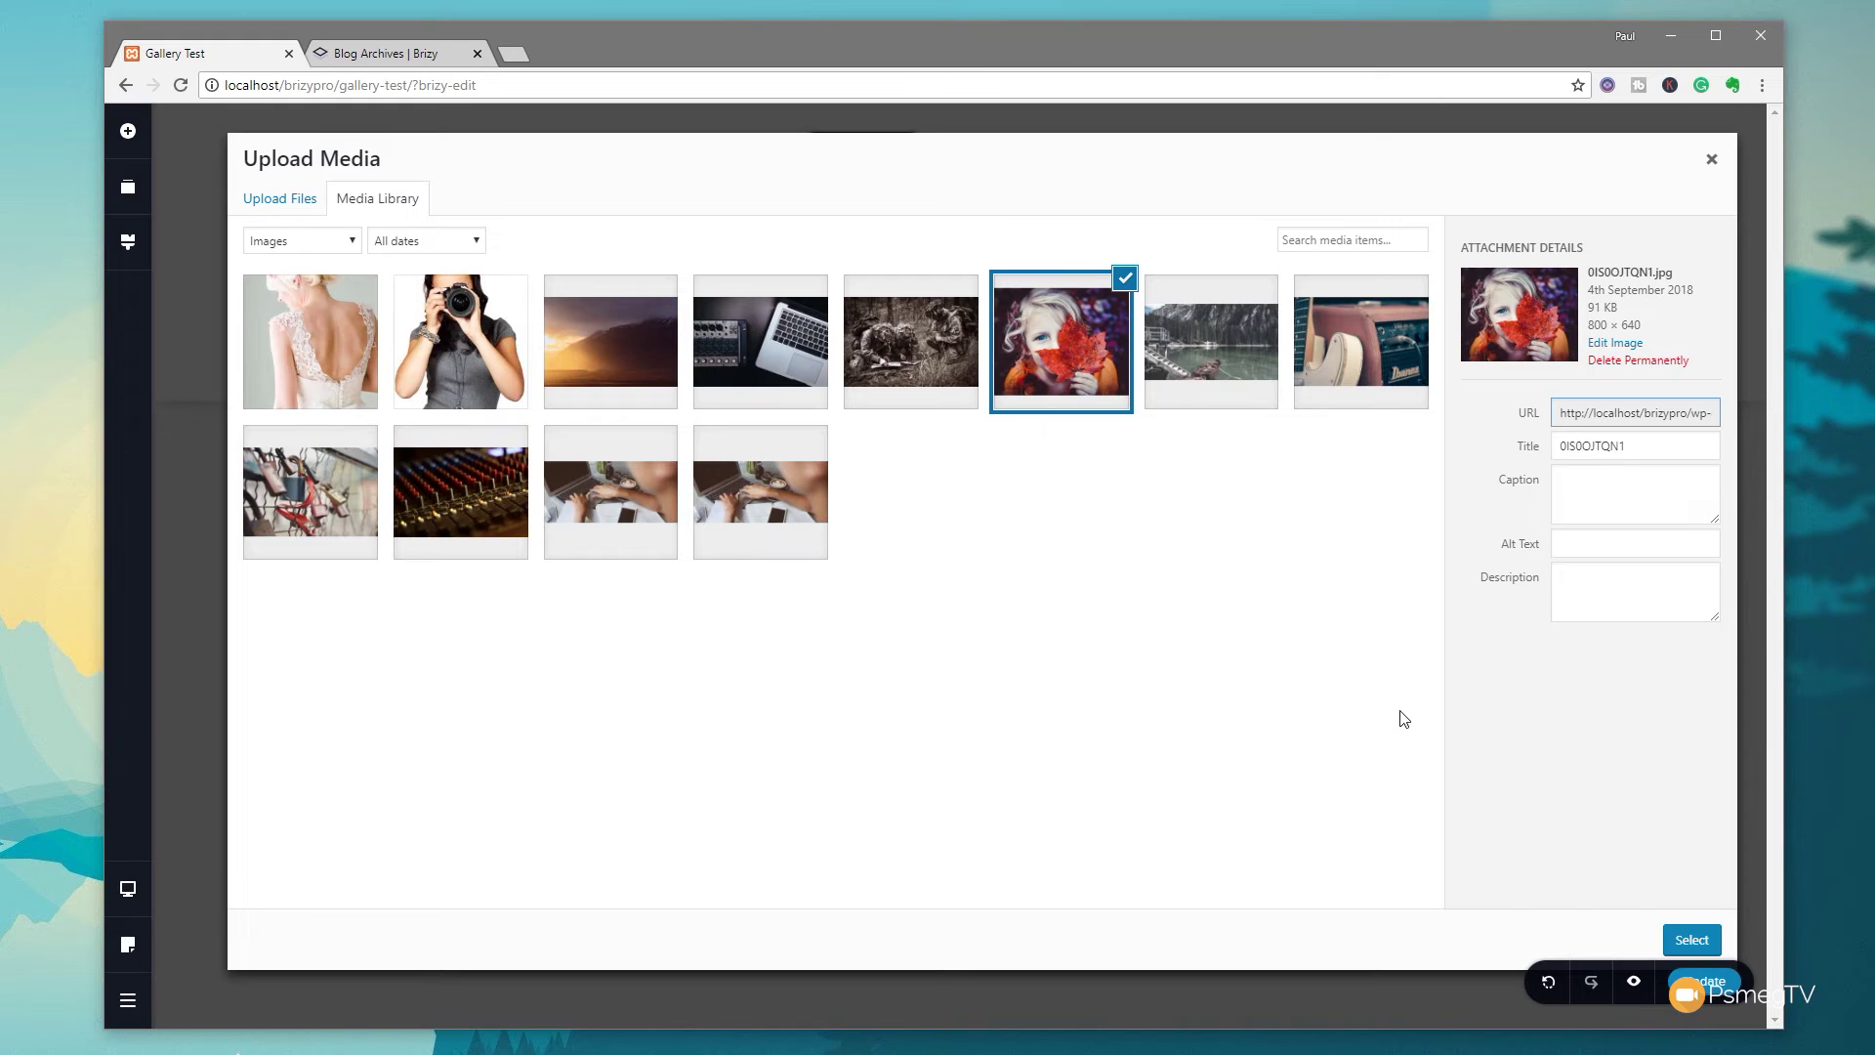
{"action": "key", "text": "Return"}
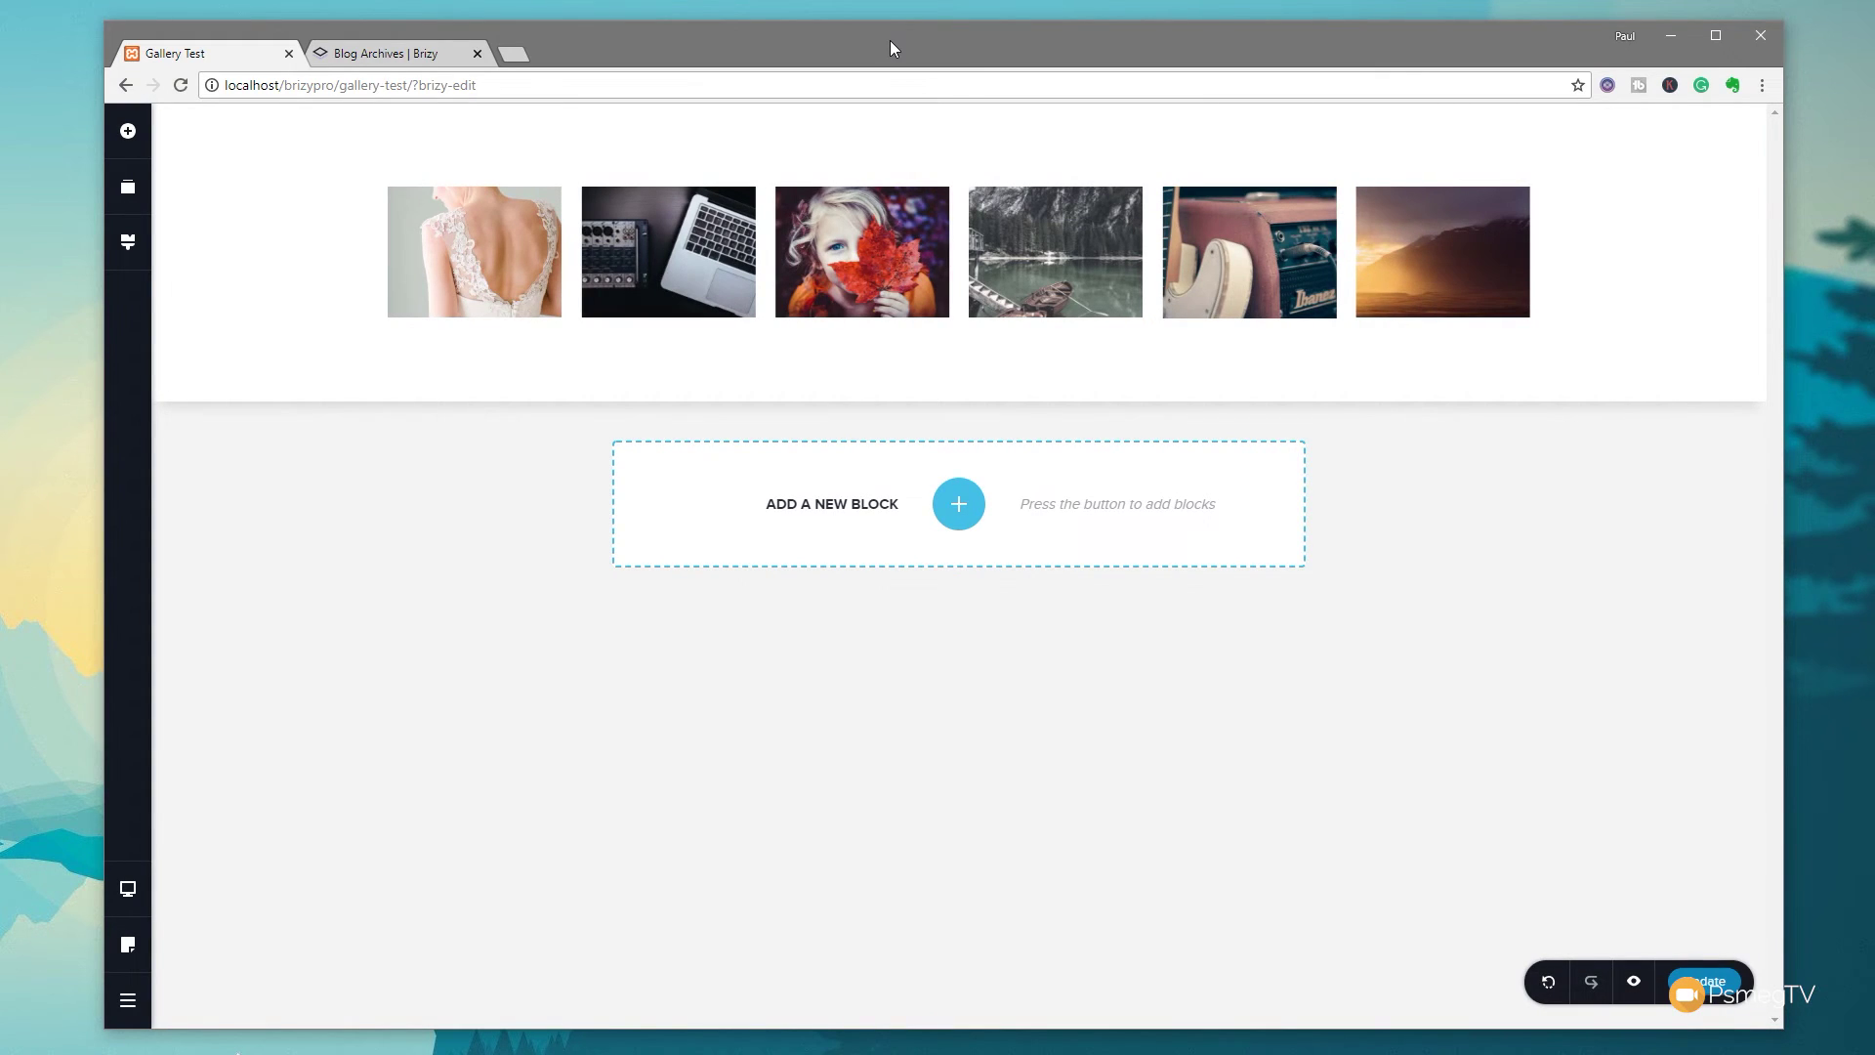
Change the gallery to 5 px spacing and 4 columns, arranging six photos four over two
{"action": "left_click", "coordinate": [1530, 200]}
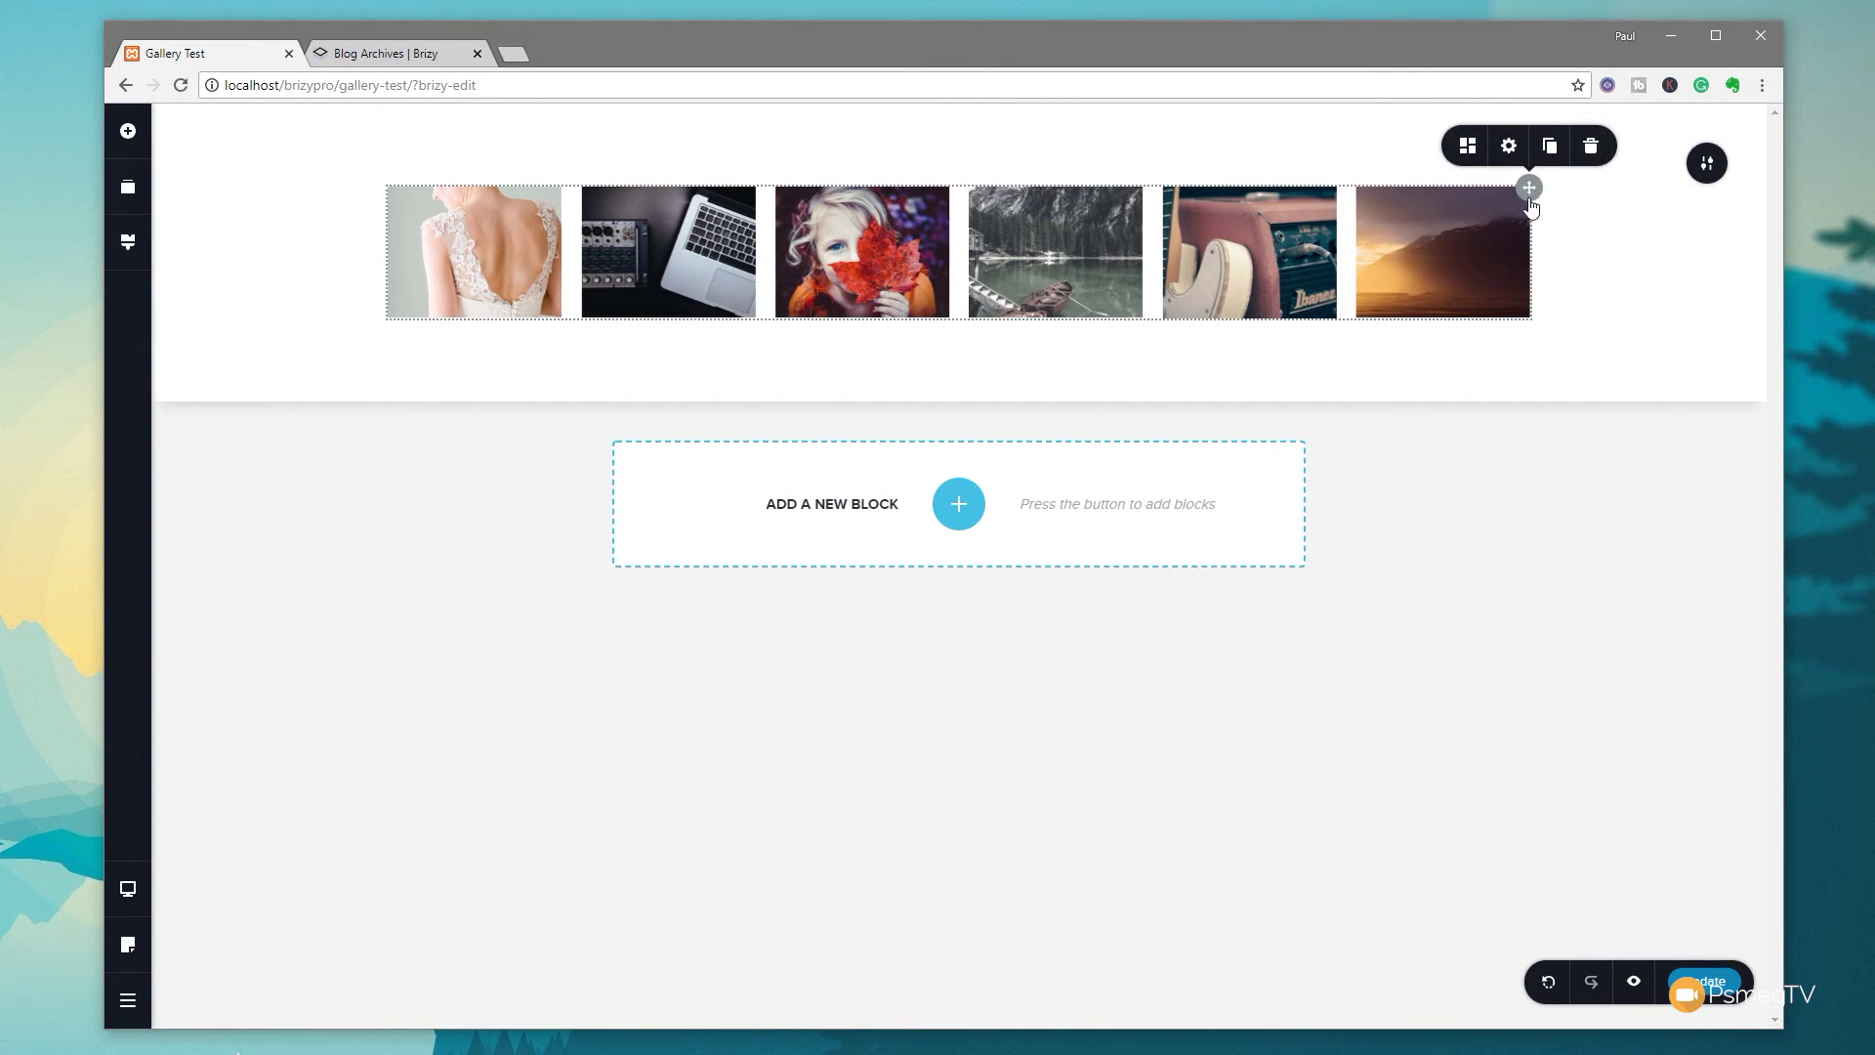
{"action": "left_click", "coordinate": [1467, 147]}
{"action": "left_click_drag", "start_coordinate": [1504, 256], "coordinate": [1451, 266]}
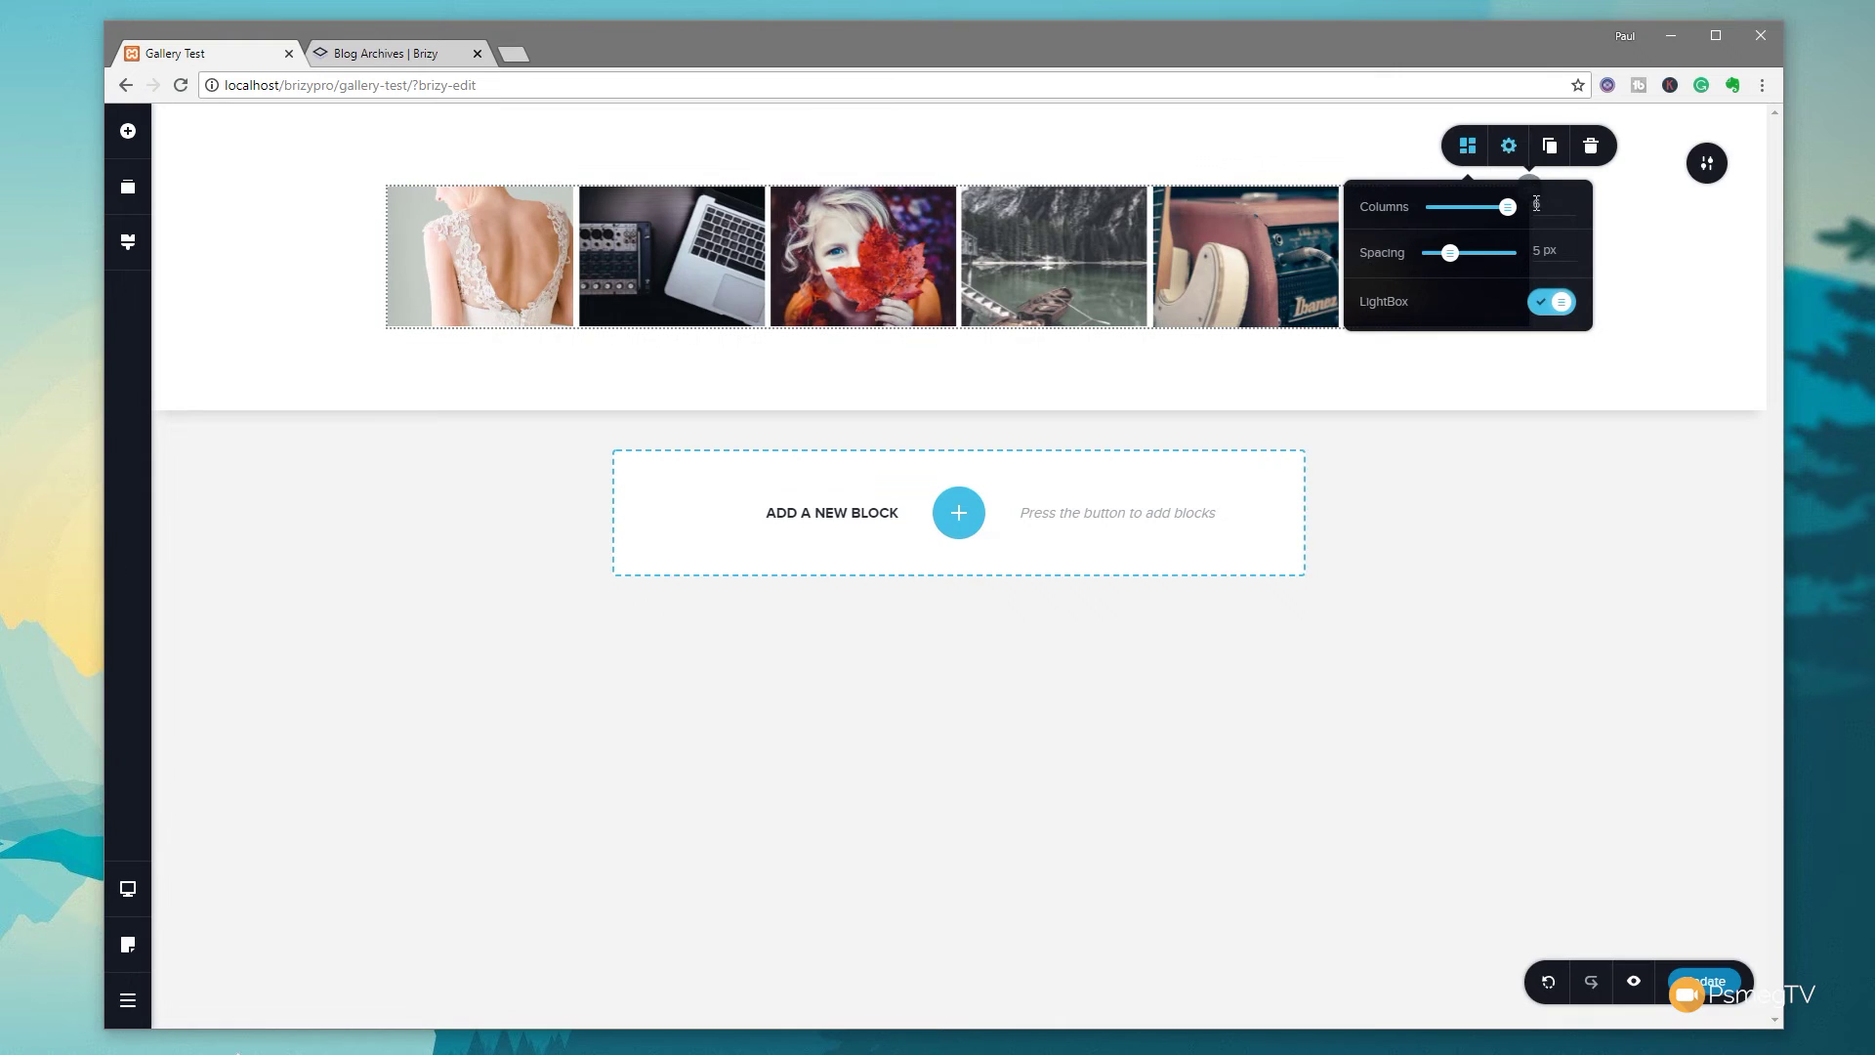
{"action": "left_click_drag", "start_coordinate": [1507, 208], "coordinate": [1474, 219]}
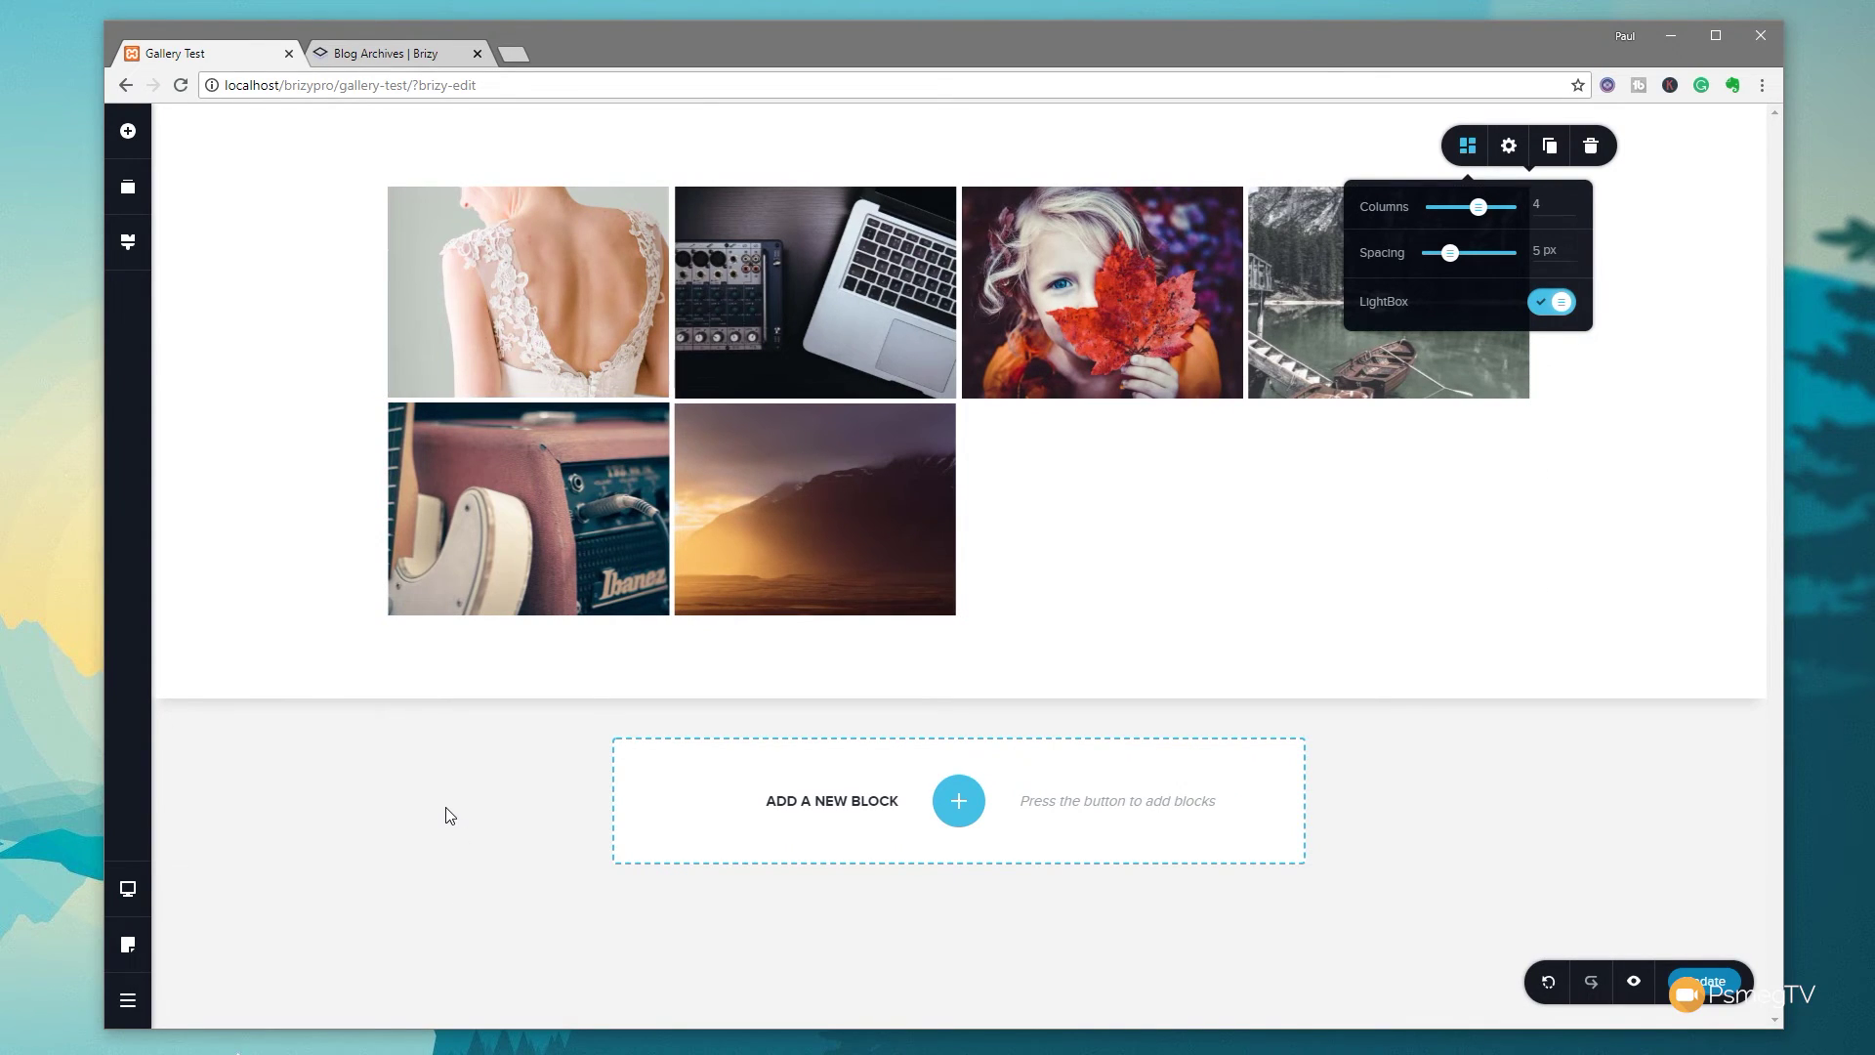
{"action": "left_click", "coordinate": [279, 734]}
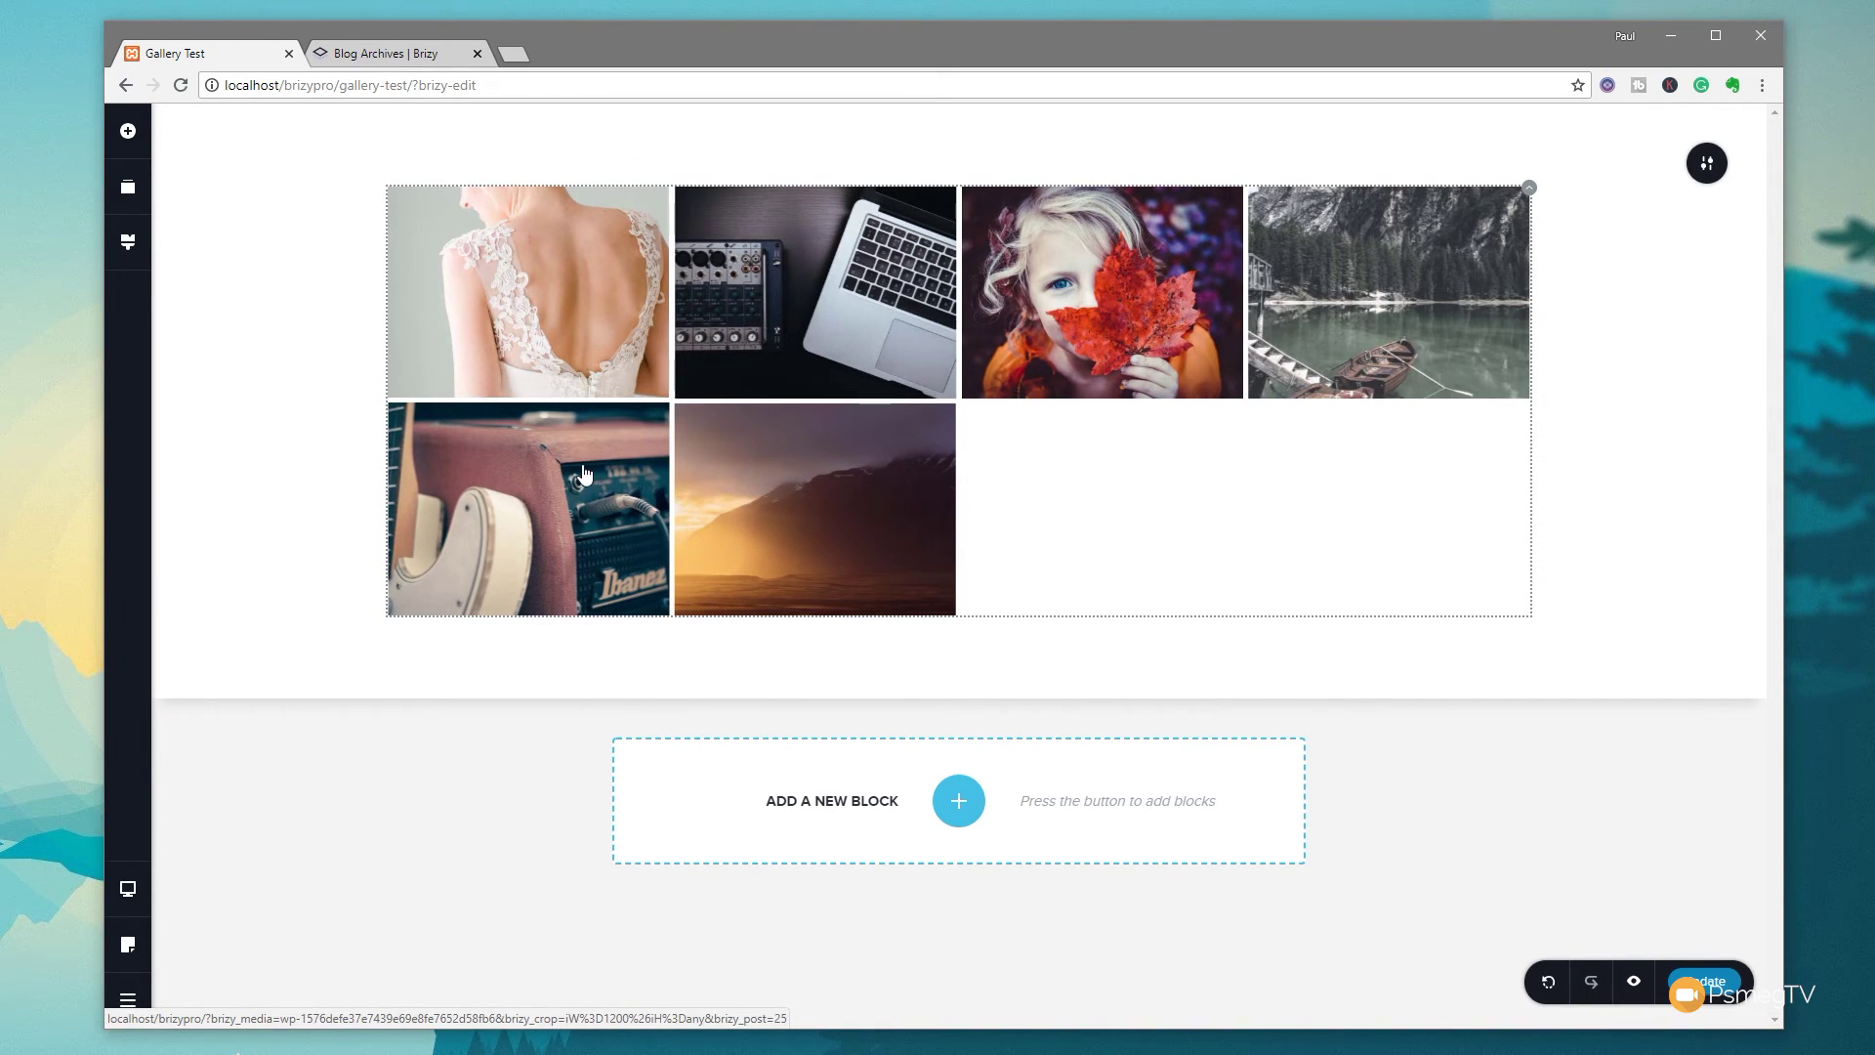
Stretch the first bride photo downward until it spans both gallery rows
{"action": "left_click", "coordinate": [510, 317]}
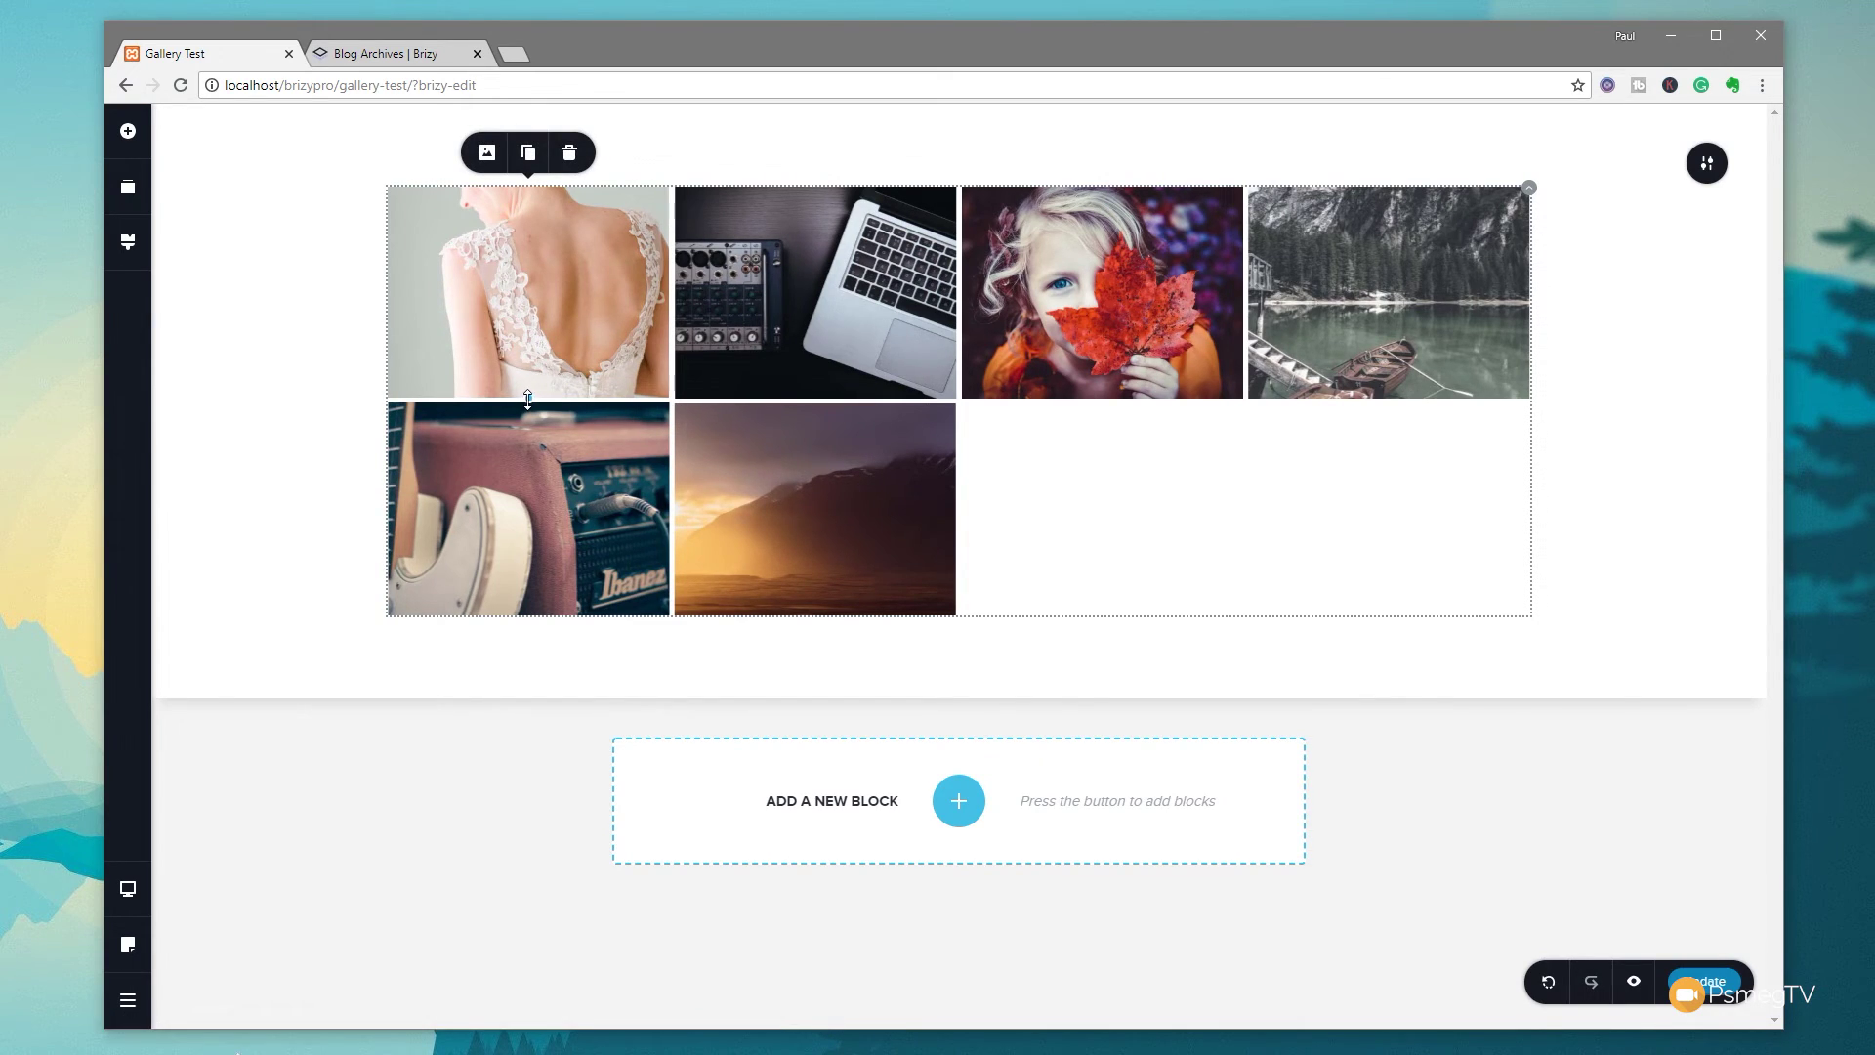
{"action": "left_click_drag", "start_coordinate": [527, 399], "coordinate": [520, 622]}
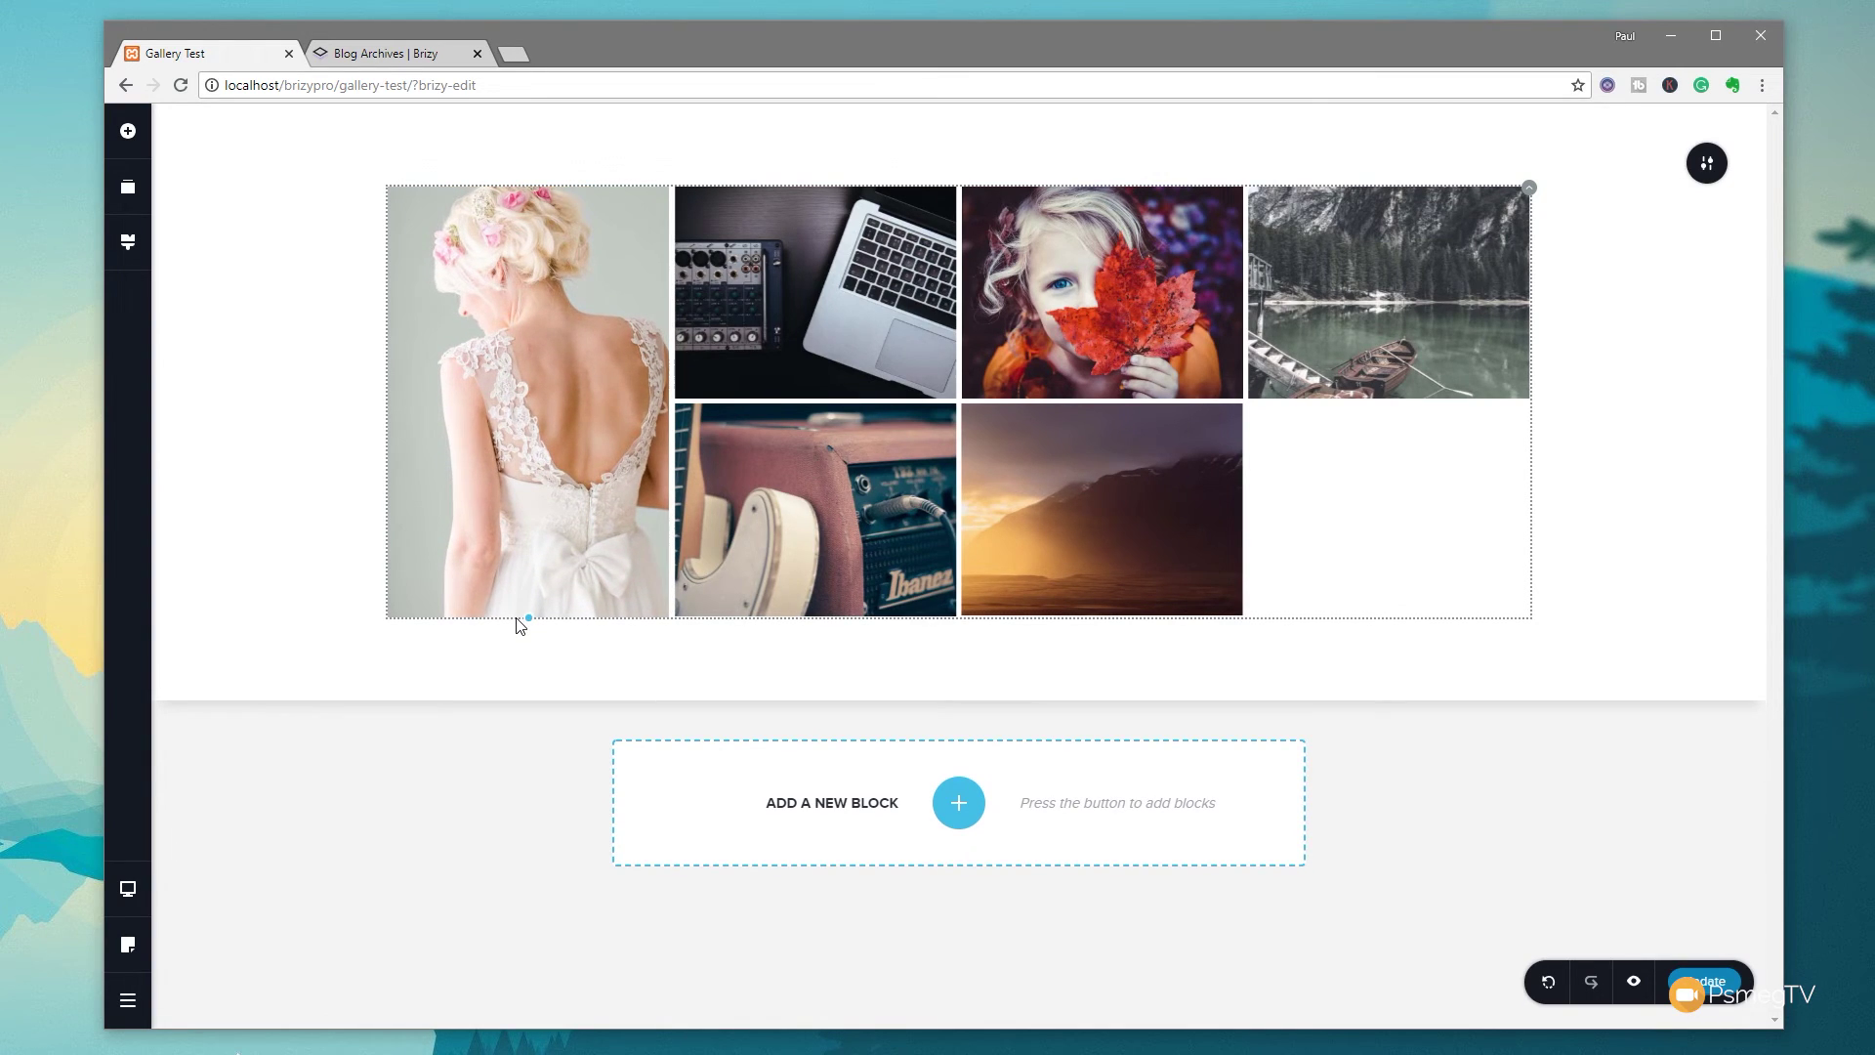
{"action": "left_click", "coordinate": [516, 615]}
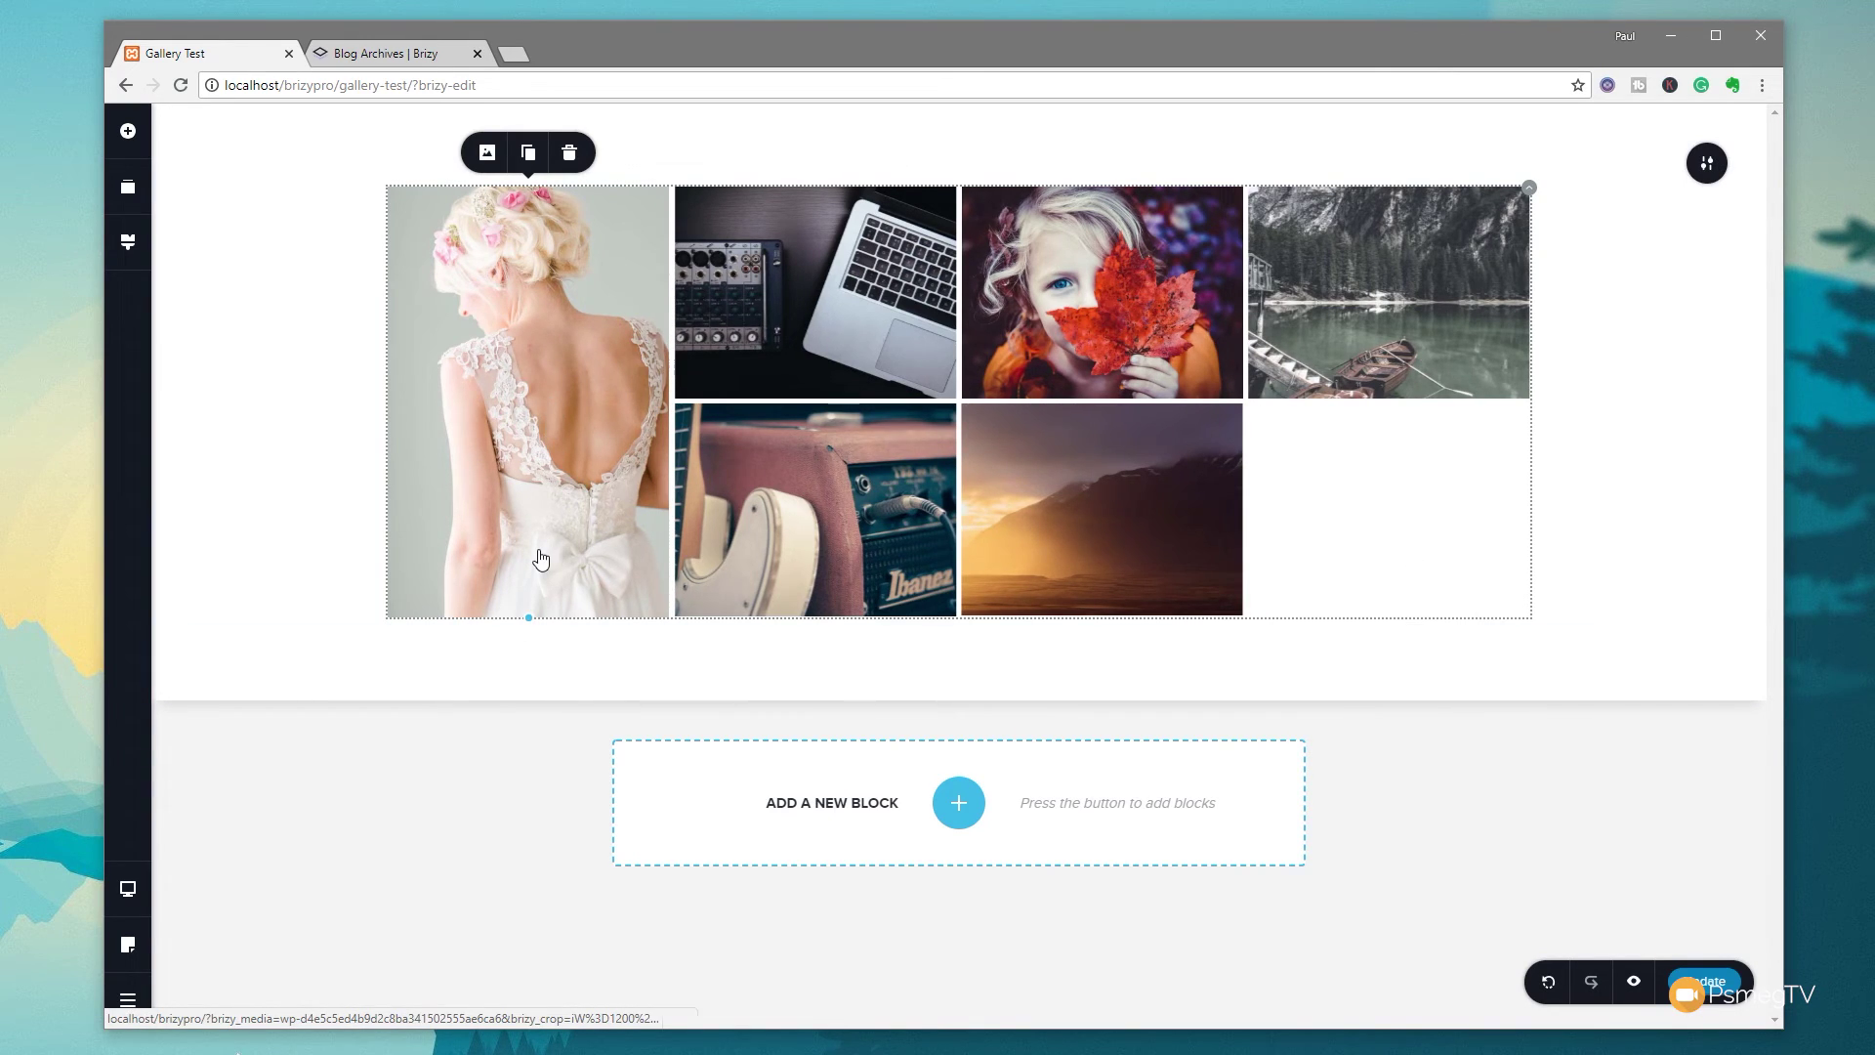
{"action": "left_click", "coordinate": [940, 312]}
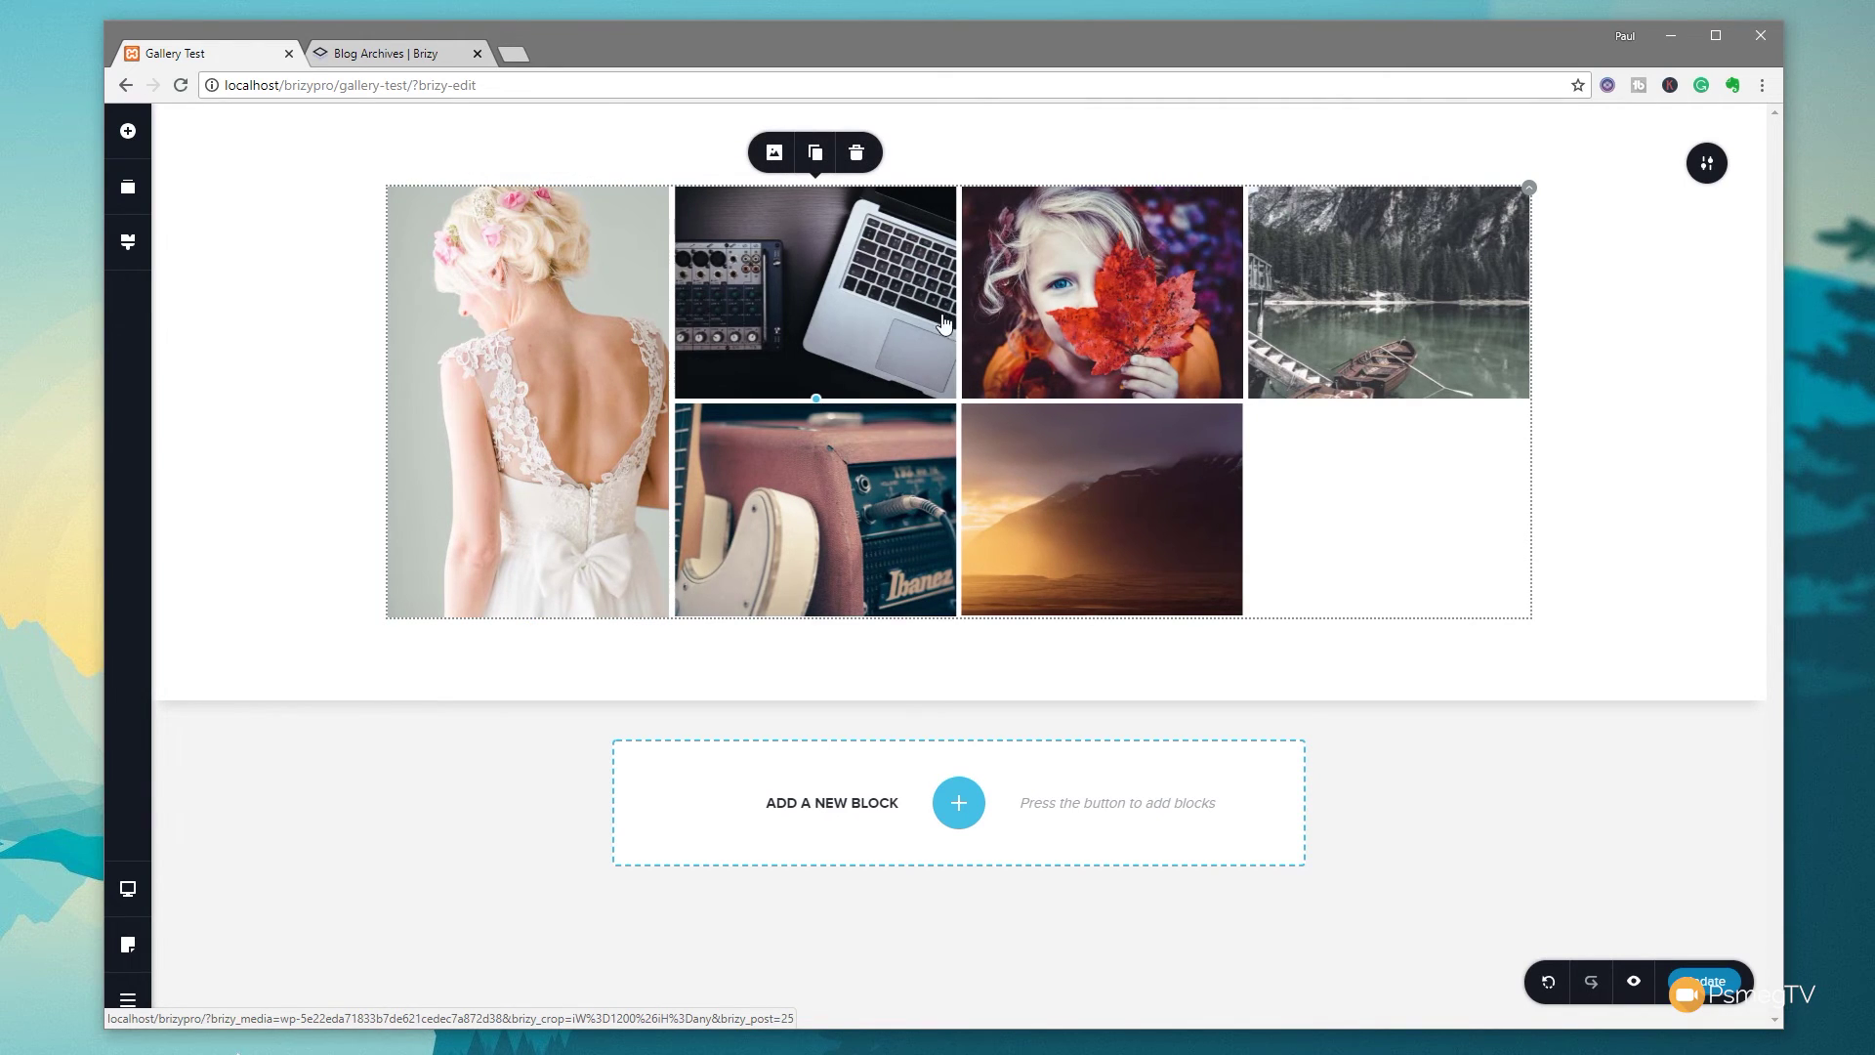
{"action": "left_click_drag", "start_coordinate": [816, 398], "coordinate": [871, 626]}
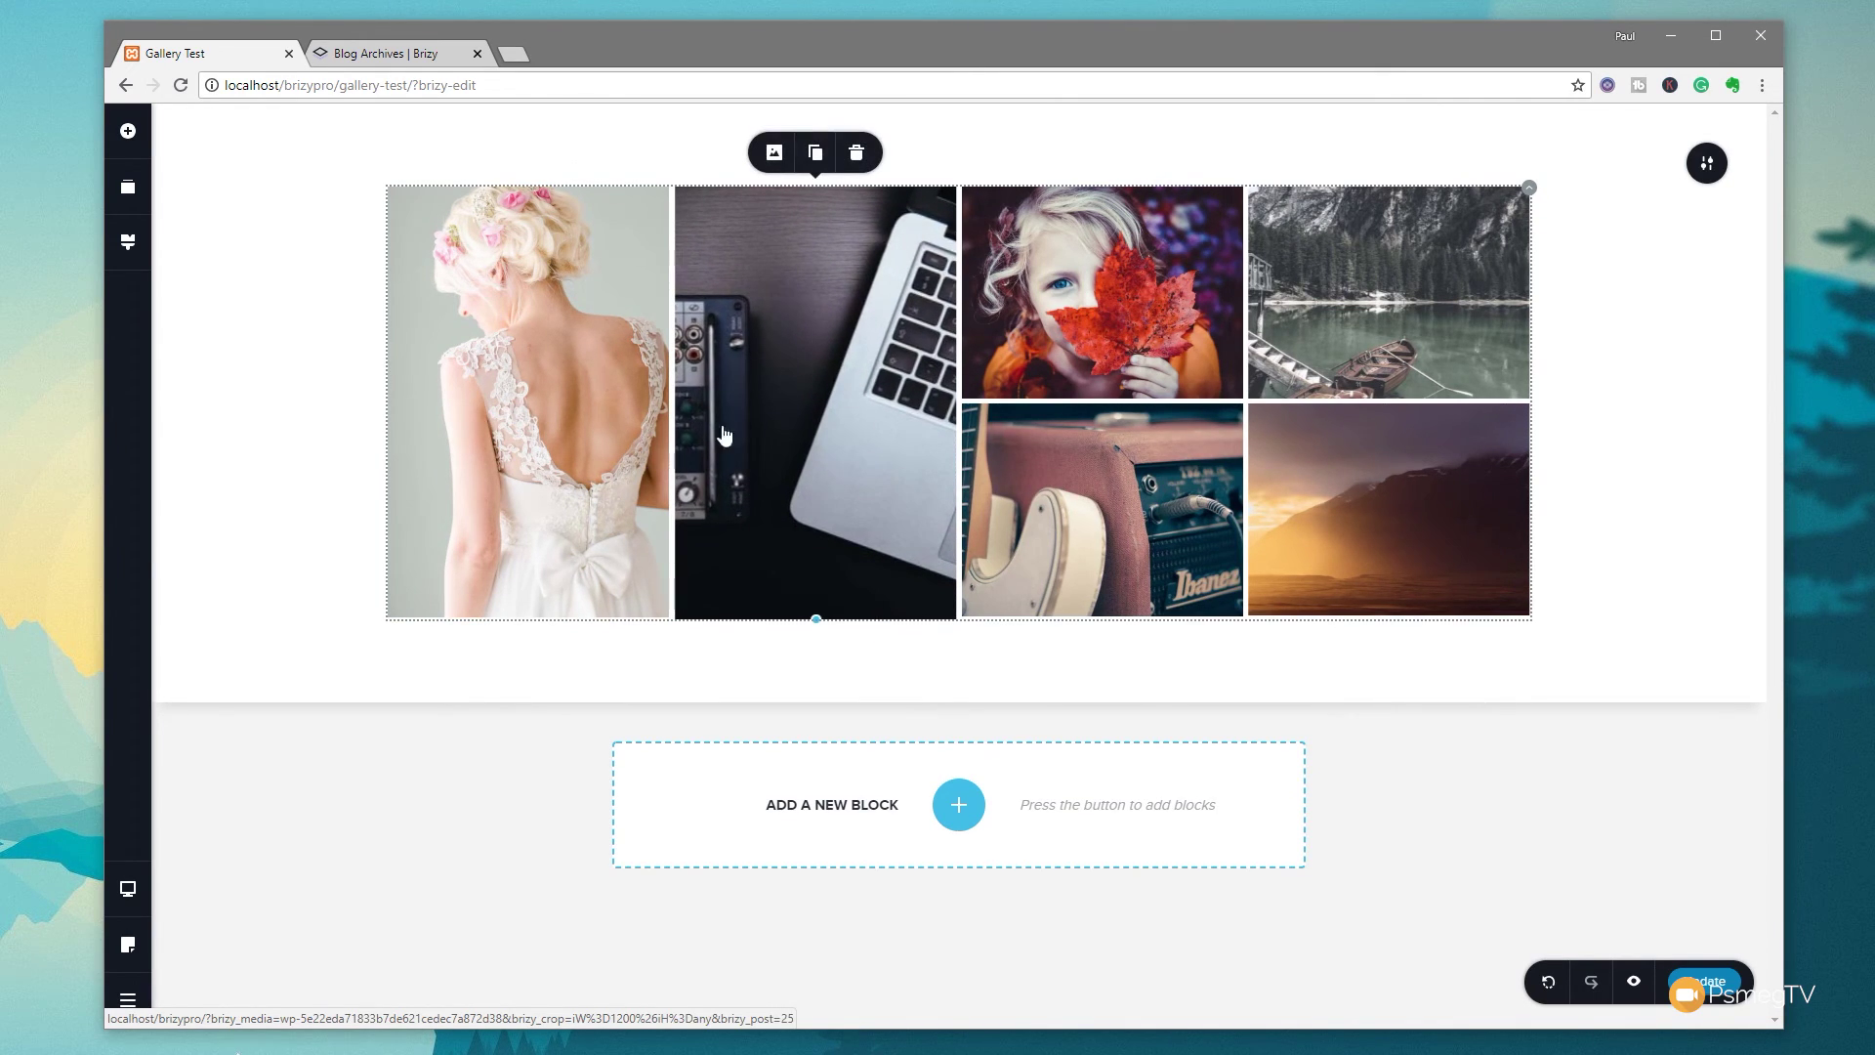
{"action": "left_click", "coordinate": [773, 153]}
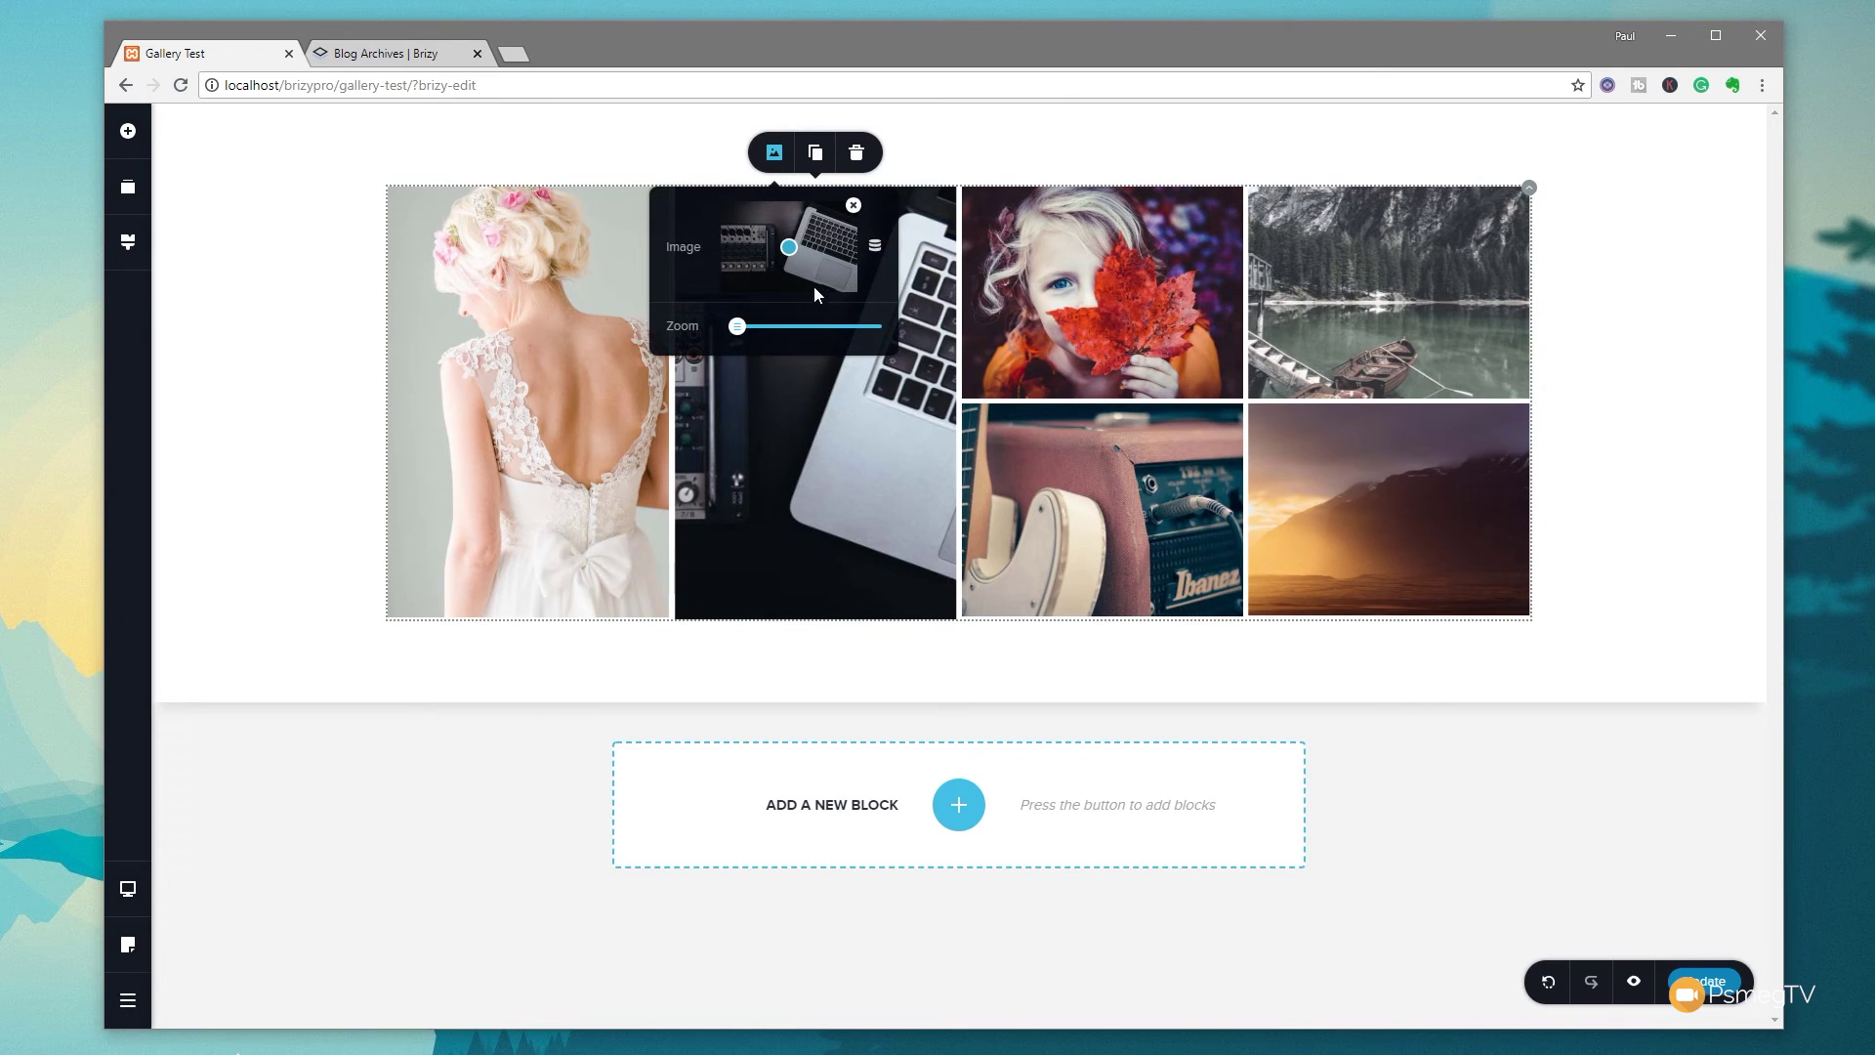
{"action": "left_click_drag", "start_coordinate": [789, 249], "coordinate": [826, 281]}
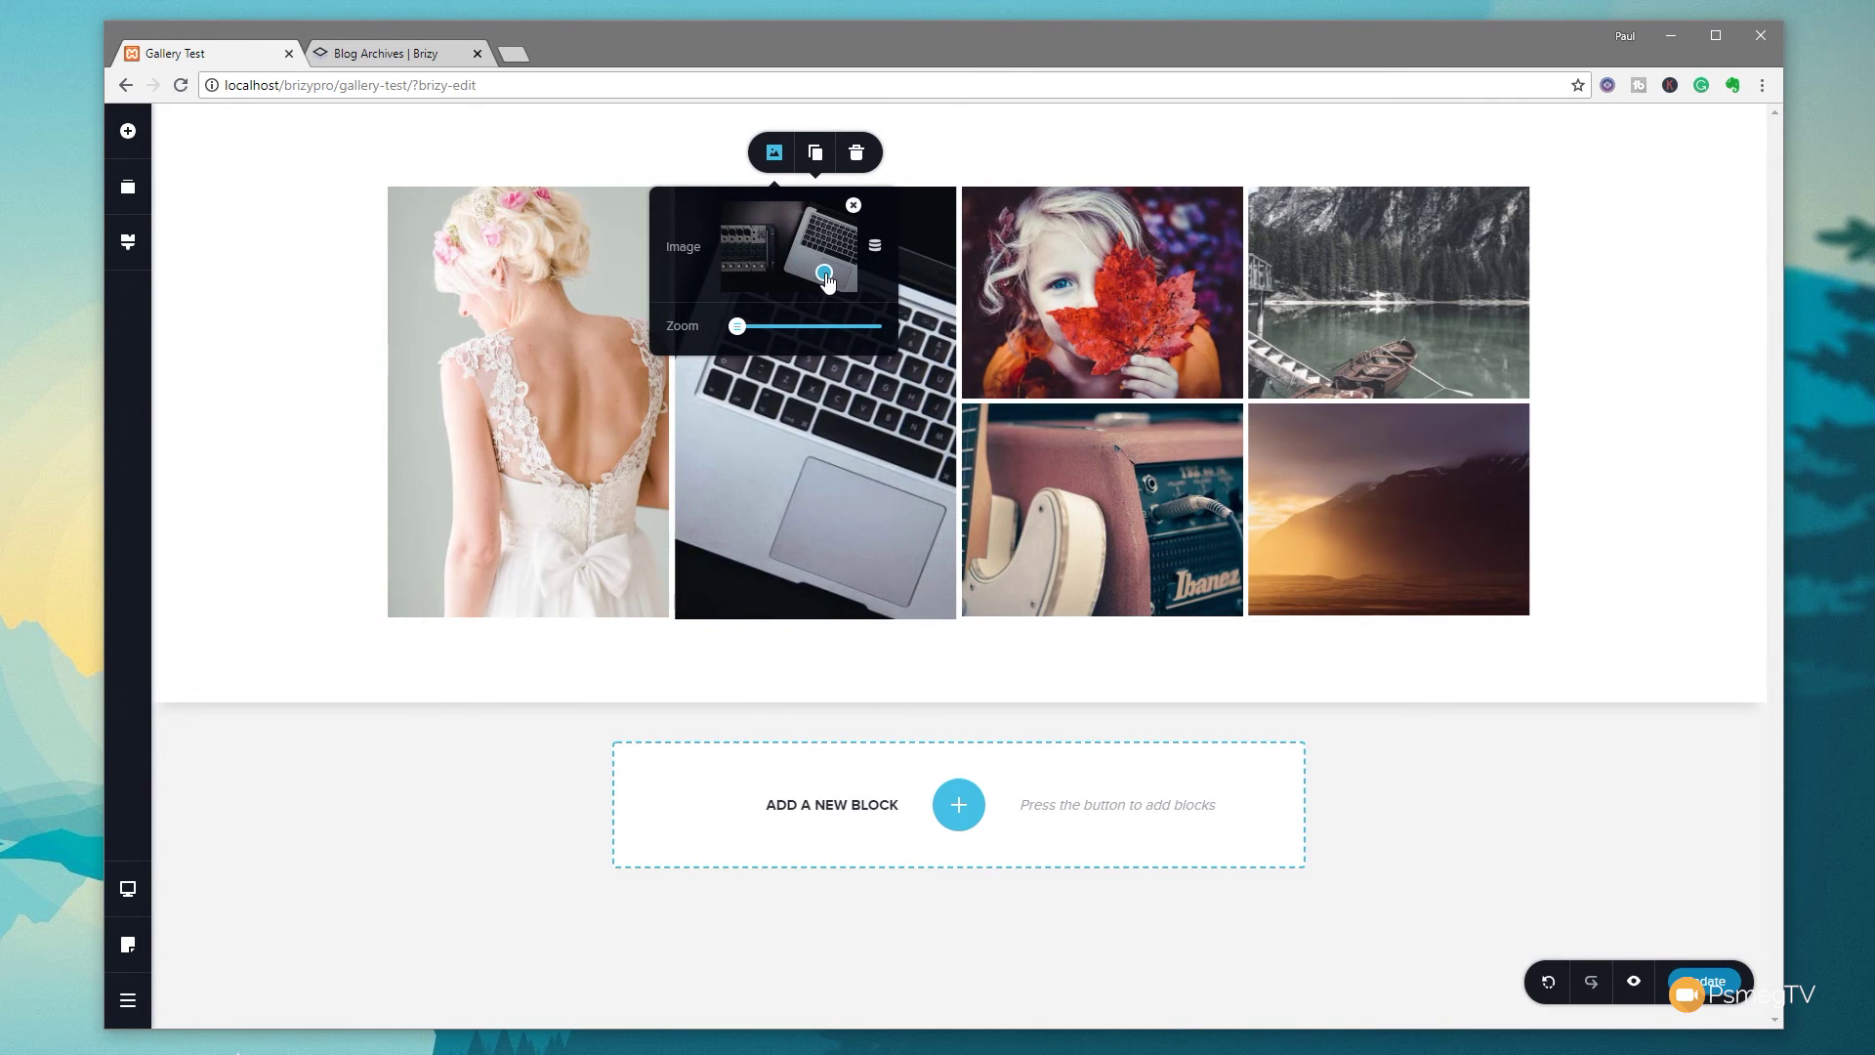
{"action": "left_click", "coordinate": [837, 625]}
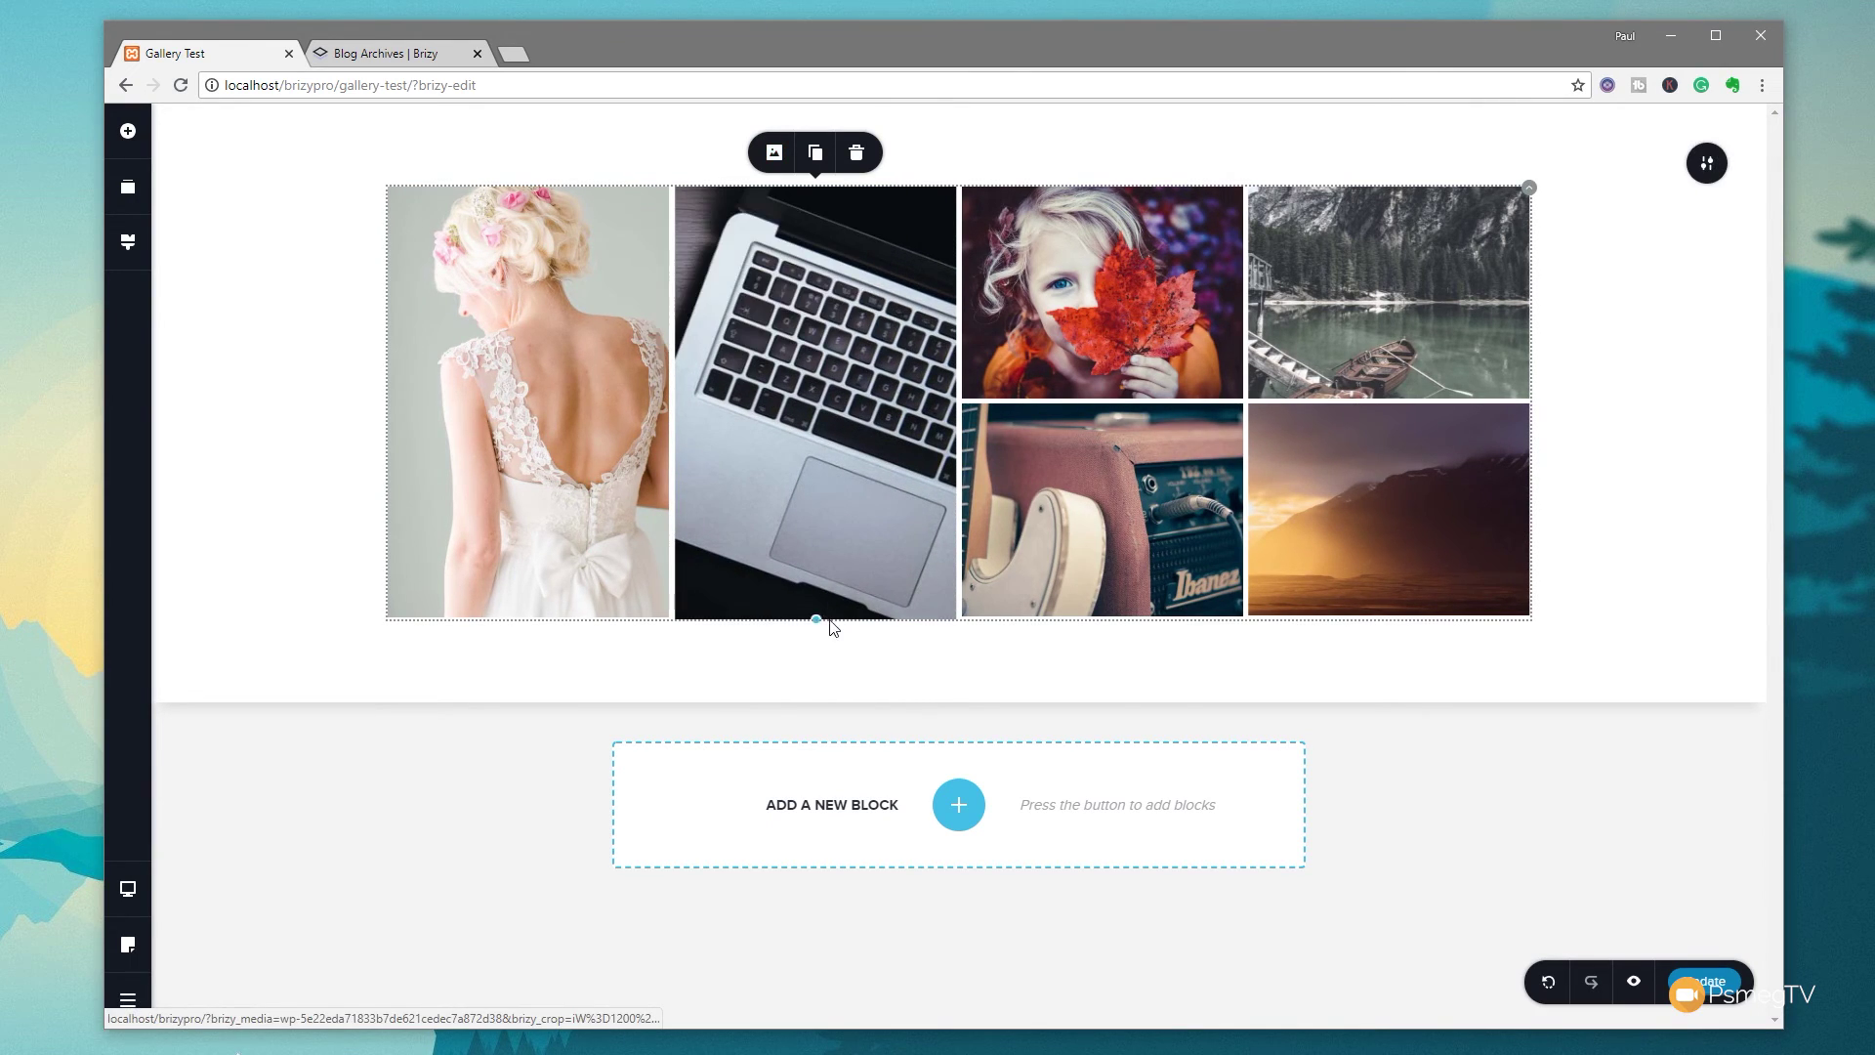
{"action": "left_click_drag", "start_coordinate": [820, 596], "coordinate": [832, 406]}
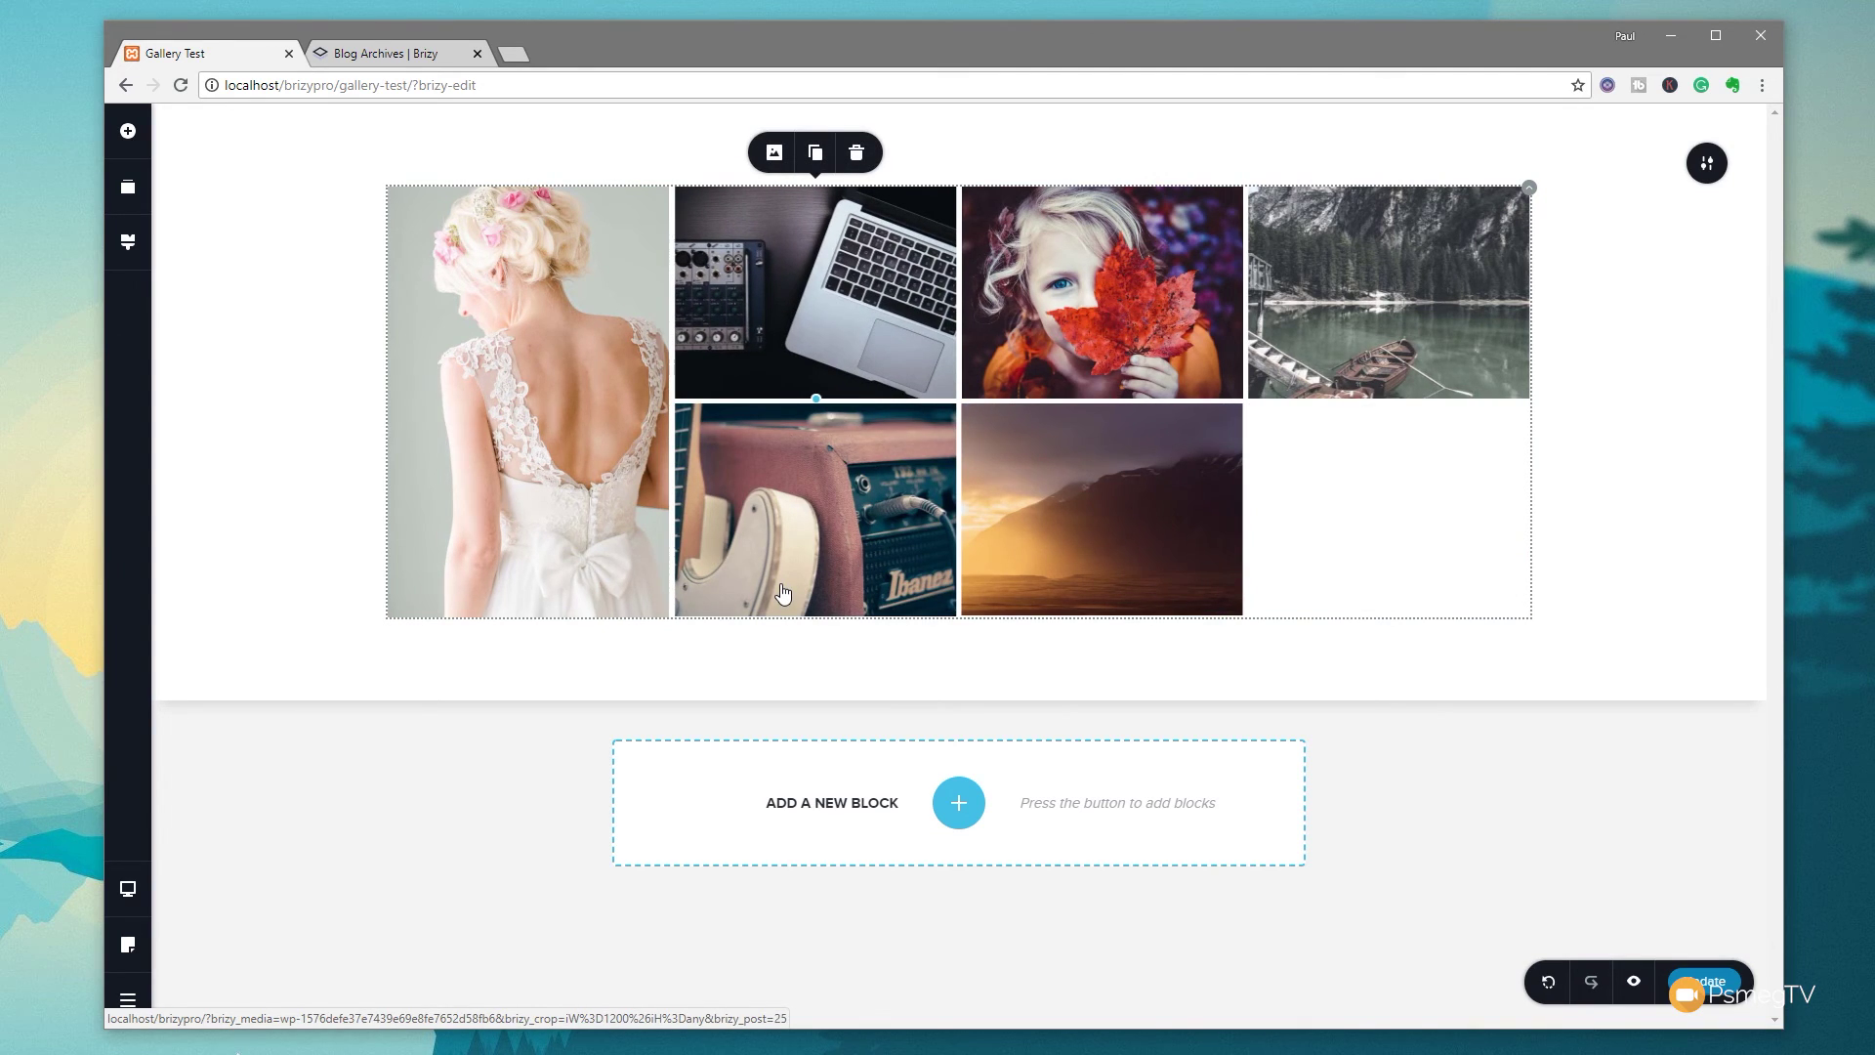
Close the 'Blog Archives | Brizy' tab and preview the Gallery Test page in a new tab
{"action": "left_click", "coordinate": [475, 52]}
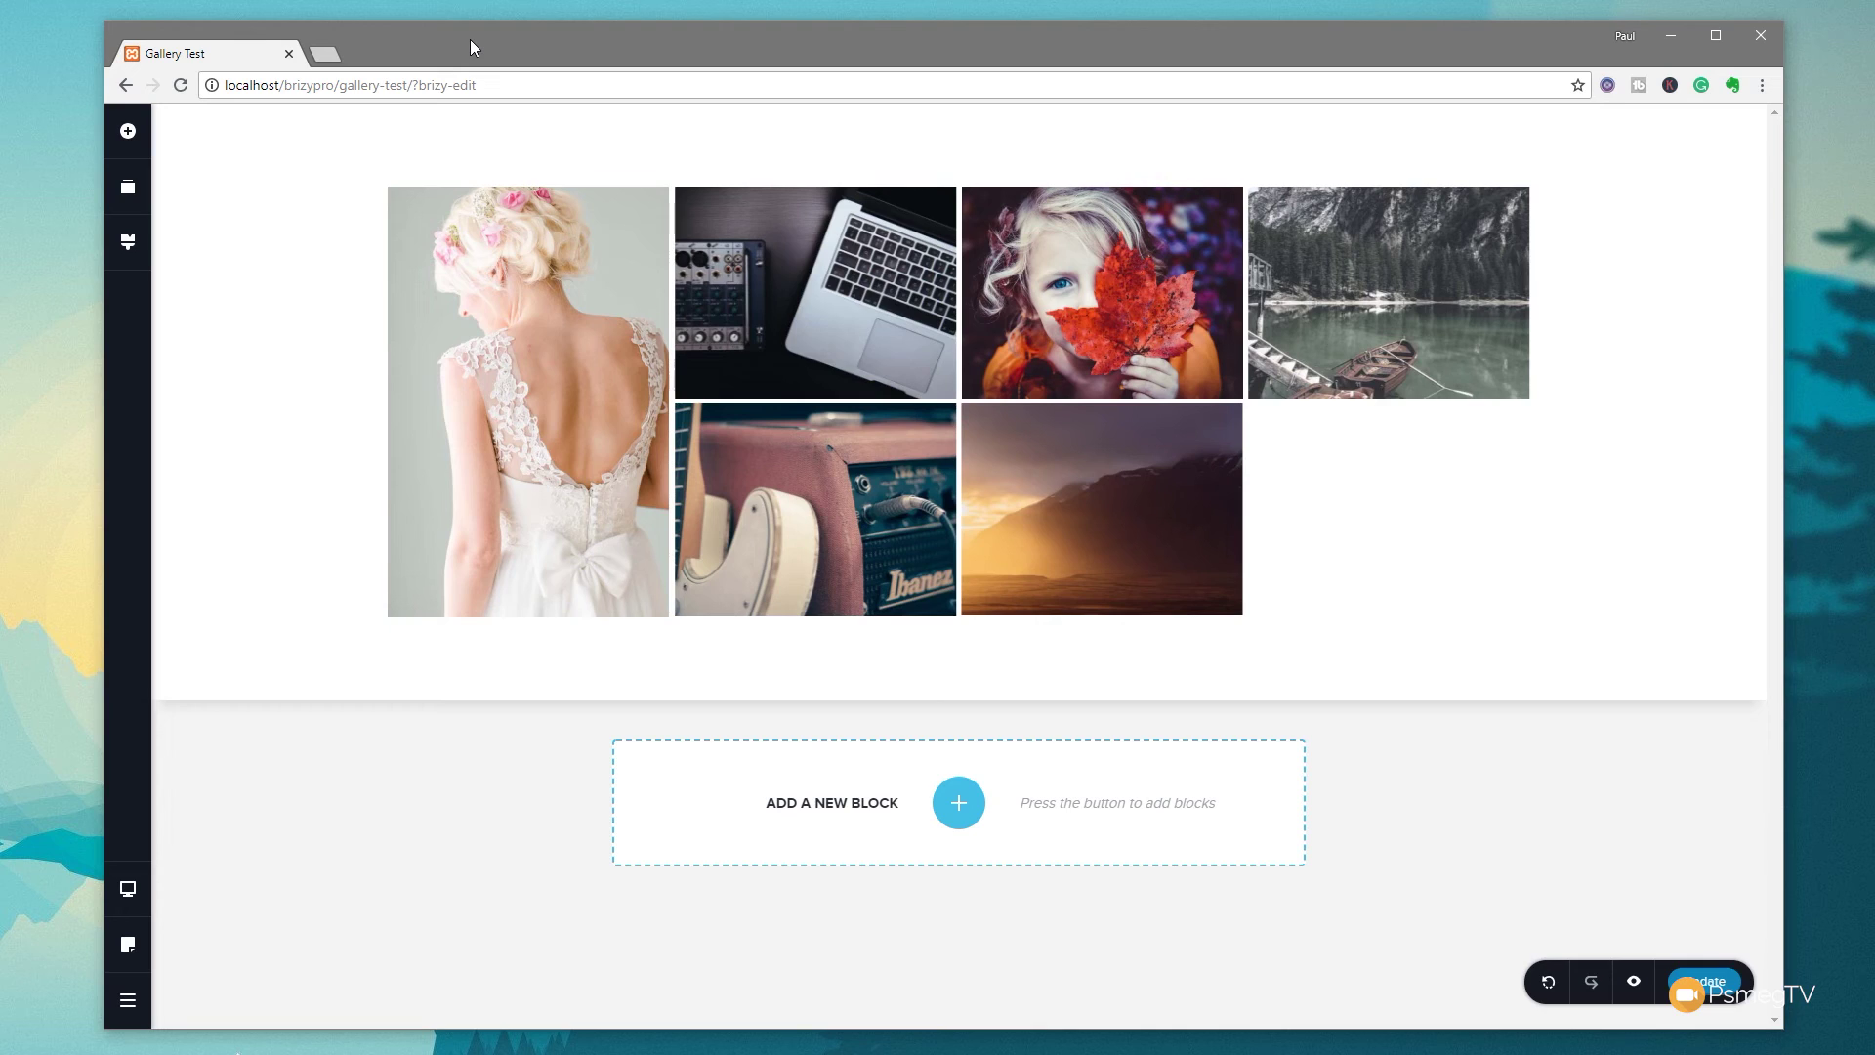
{"action": "left_click", "coordinate": [1634, 981]}
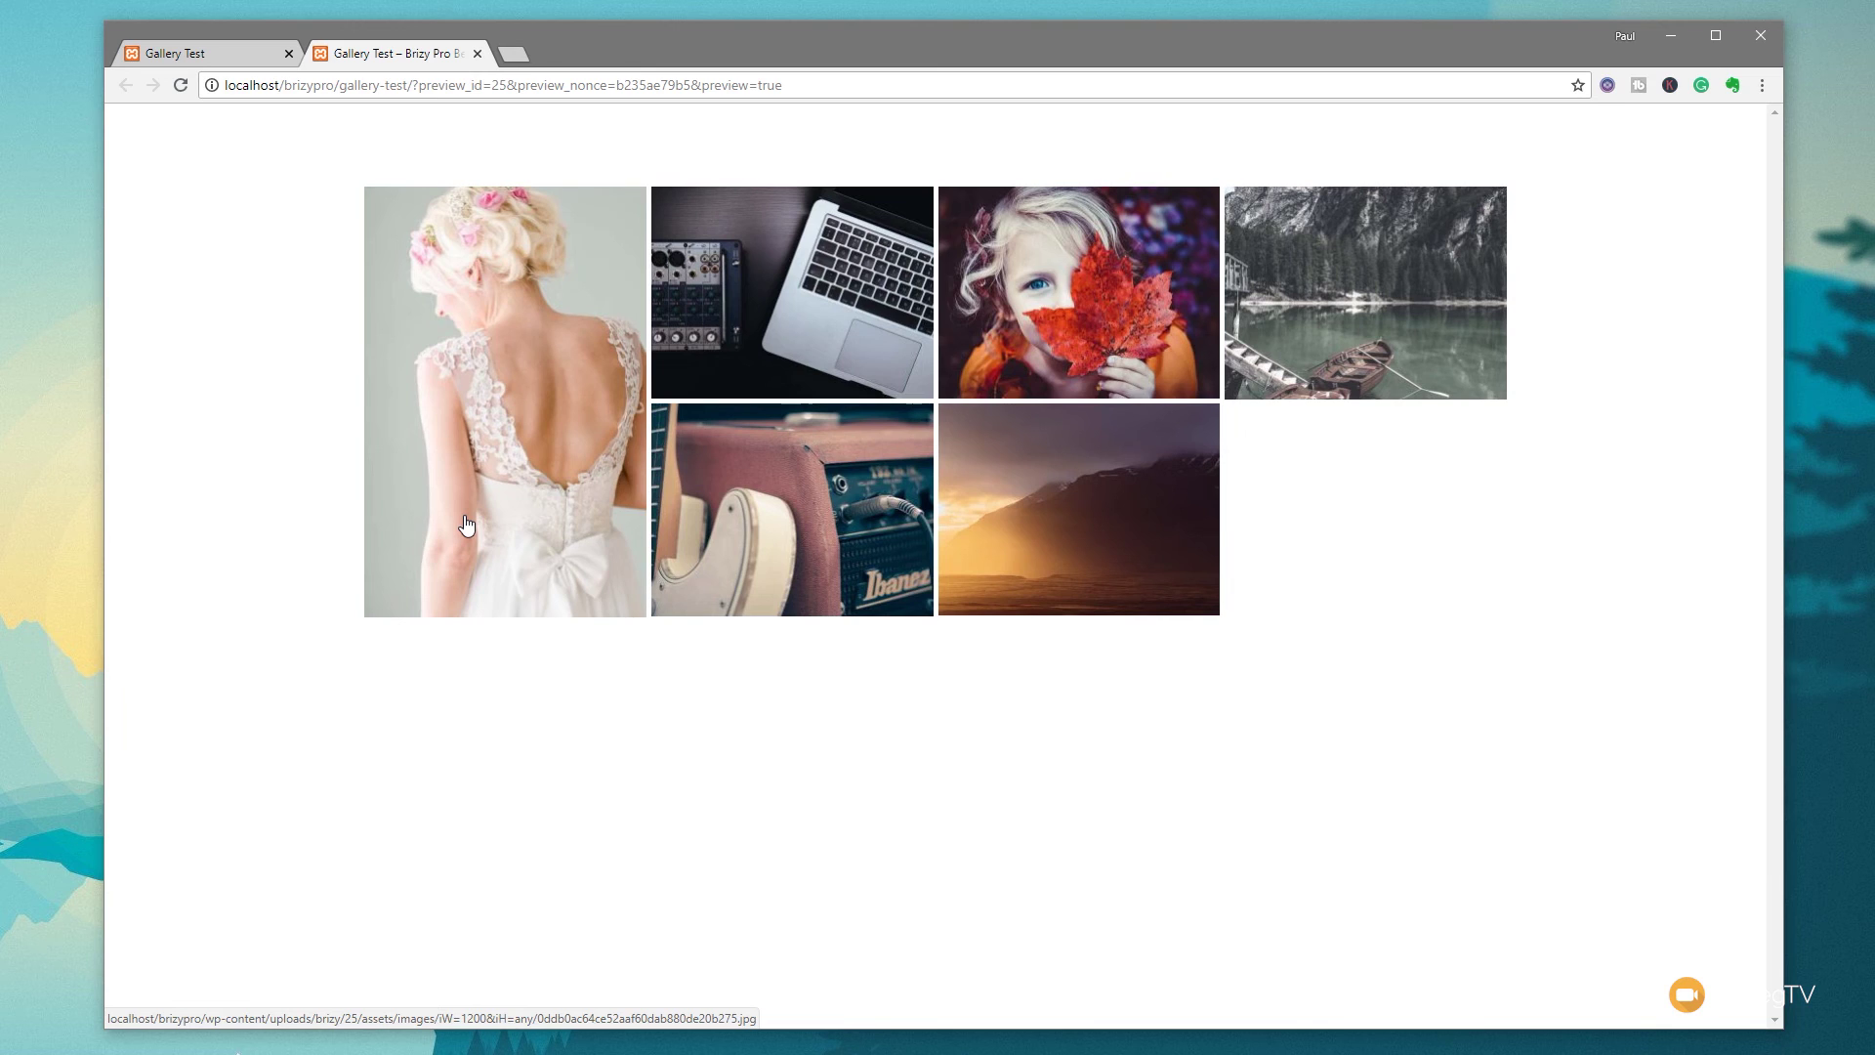
{"action": "left_click", "coordinate": [517, 451]}
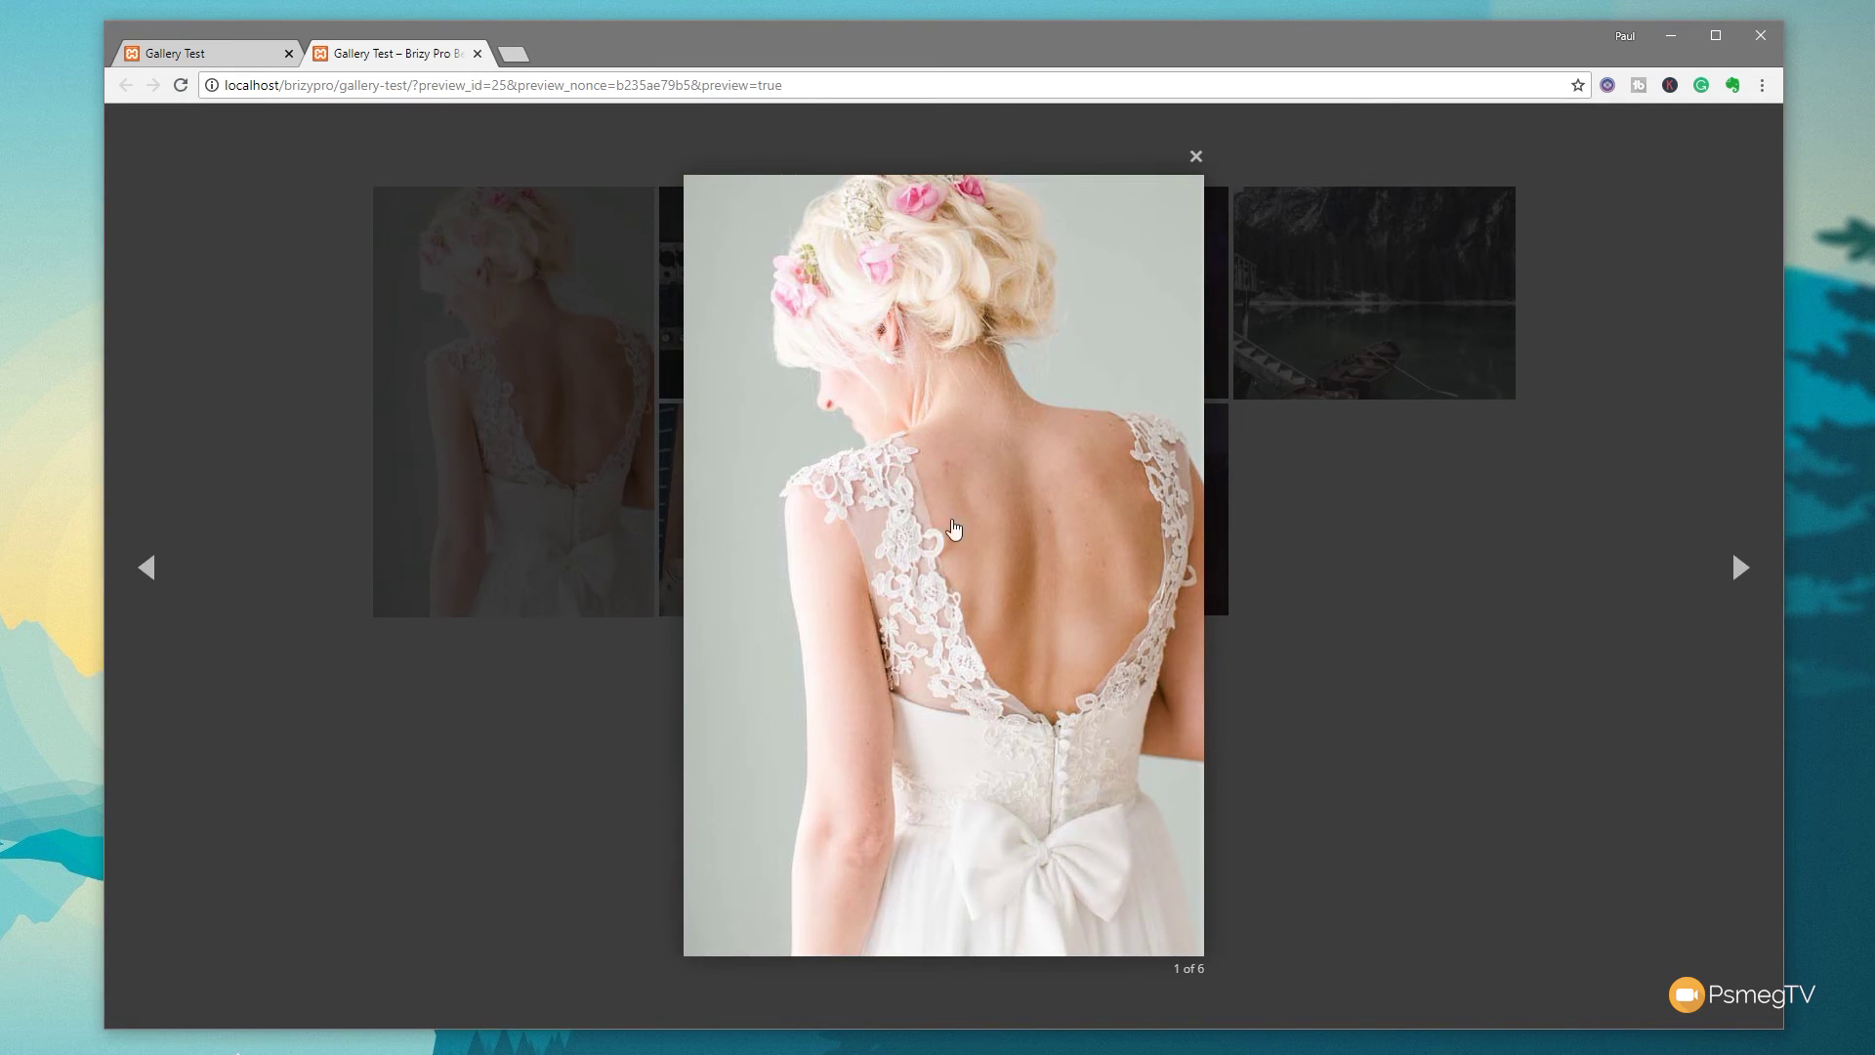
{"action": "left_click", "coordinate": [1742, 571]}
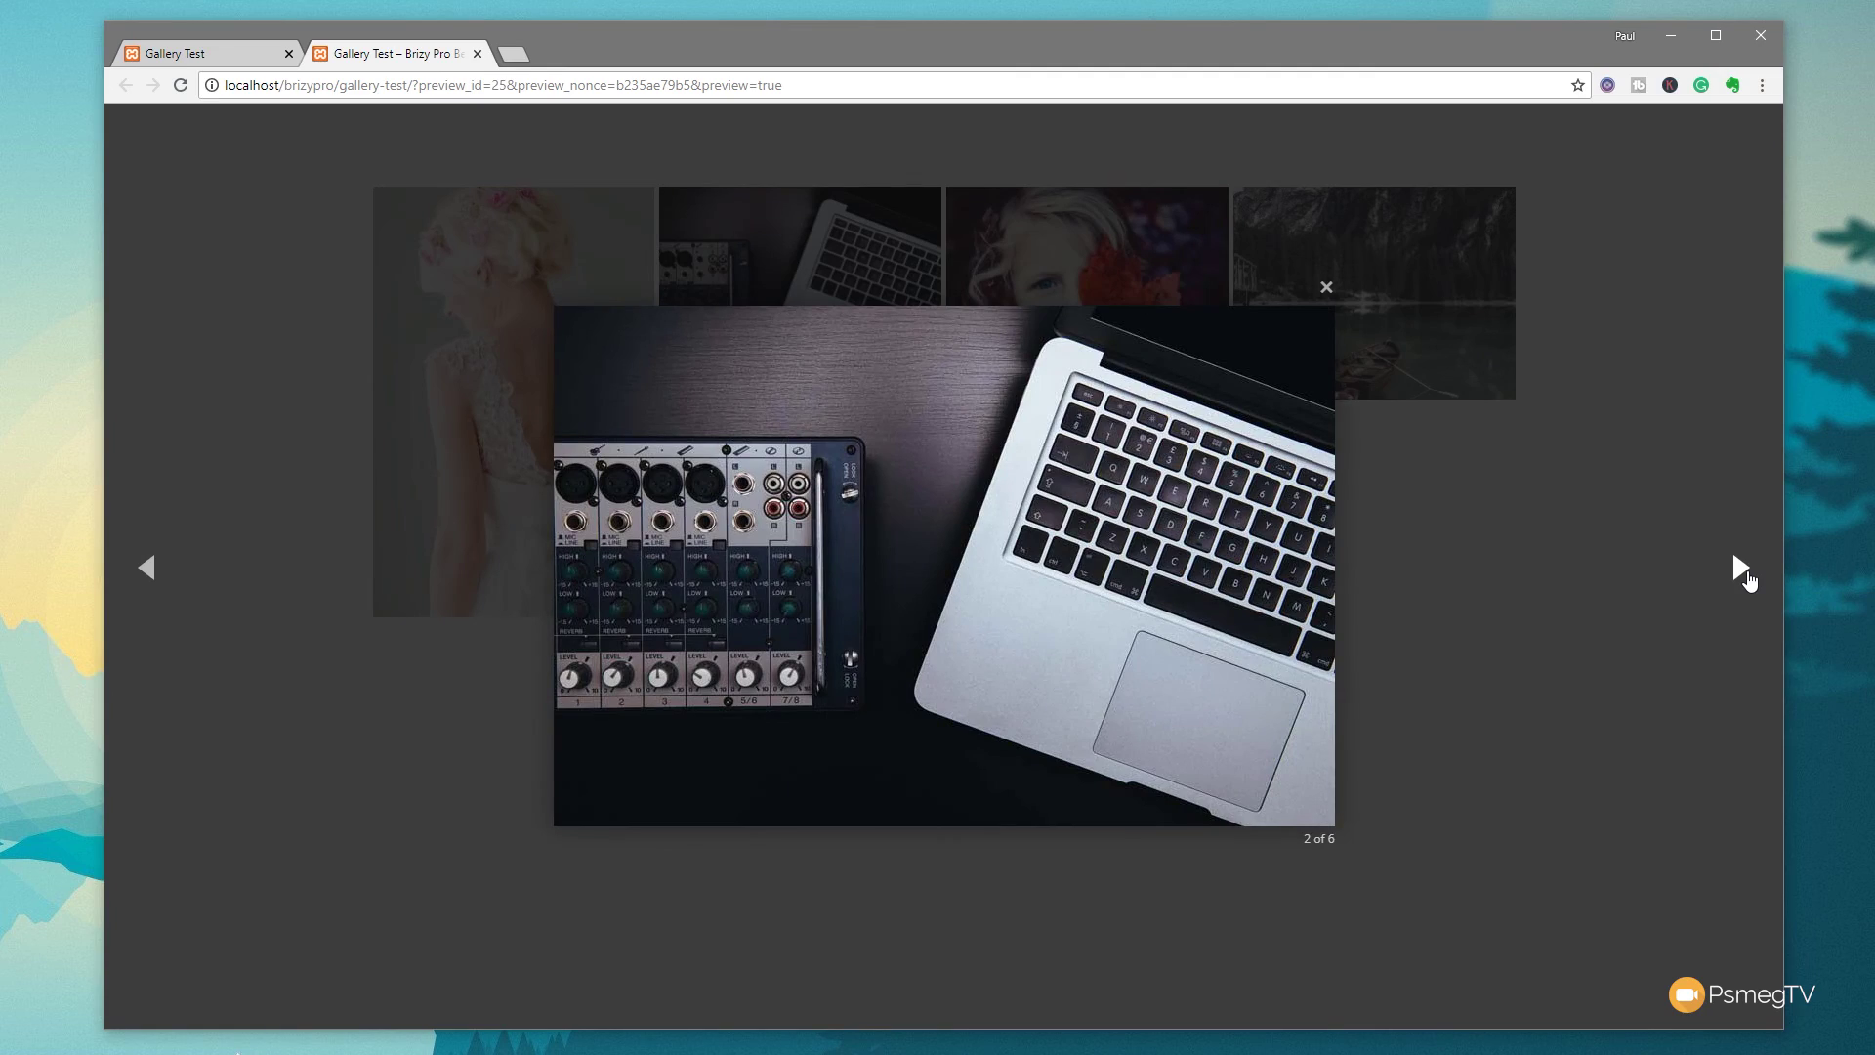
{"action": "left_click", "coordinate": [1742, 572]}
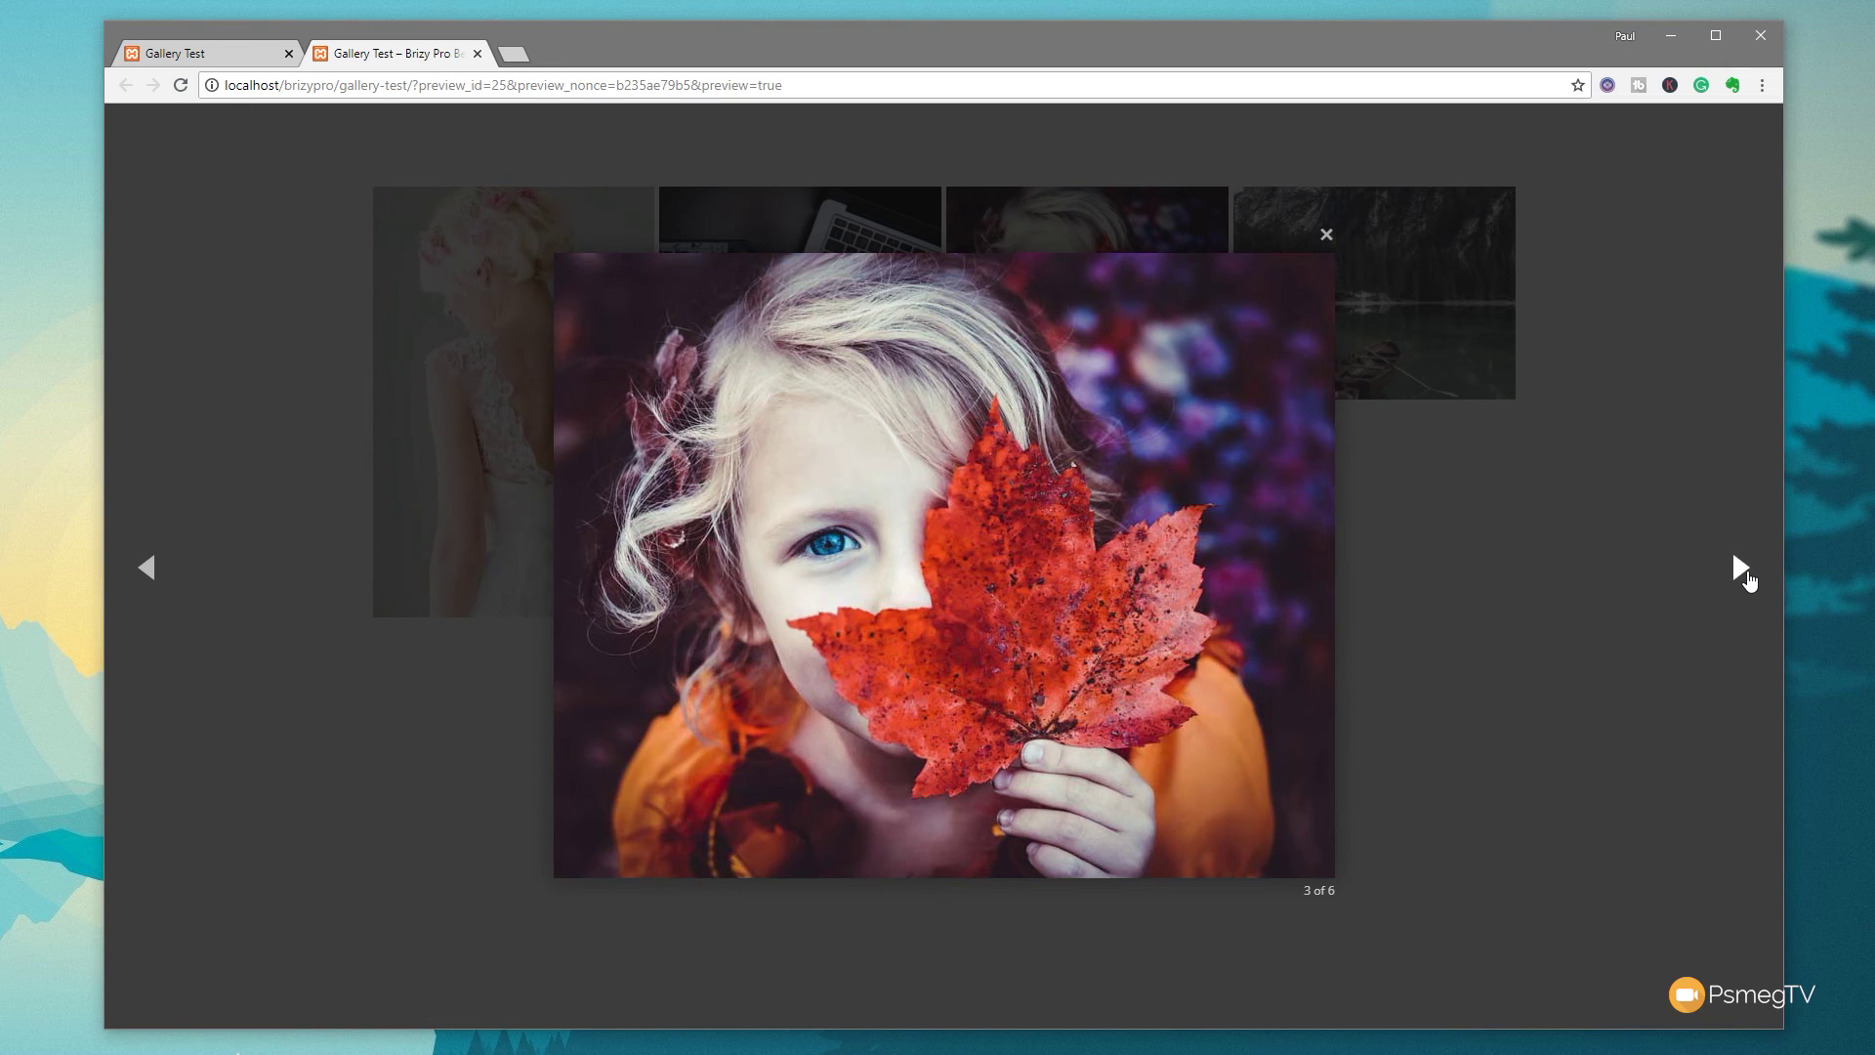
{"action": "left_click", "coordinate": [1741, 569]}
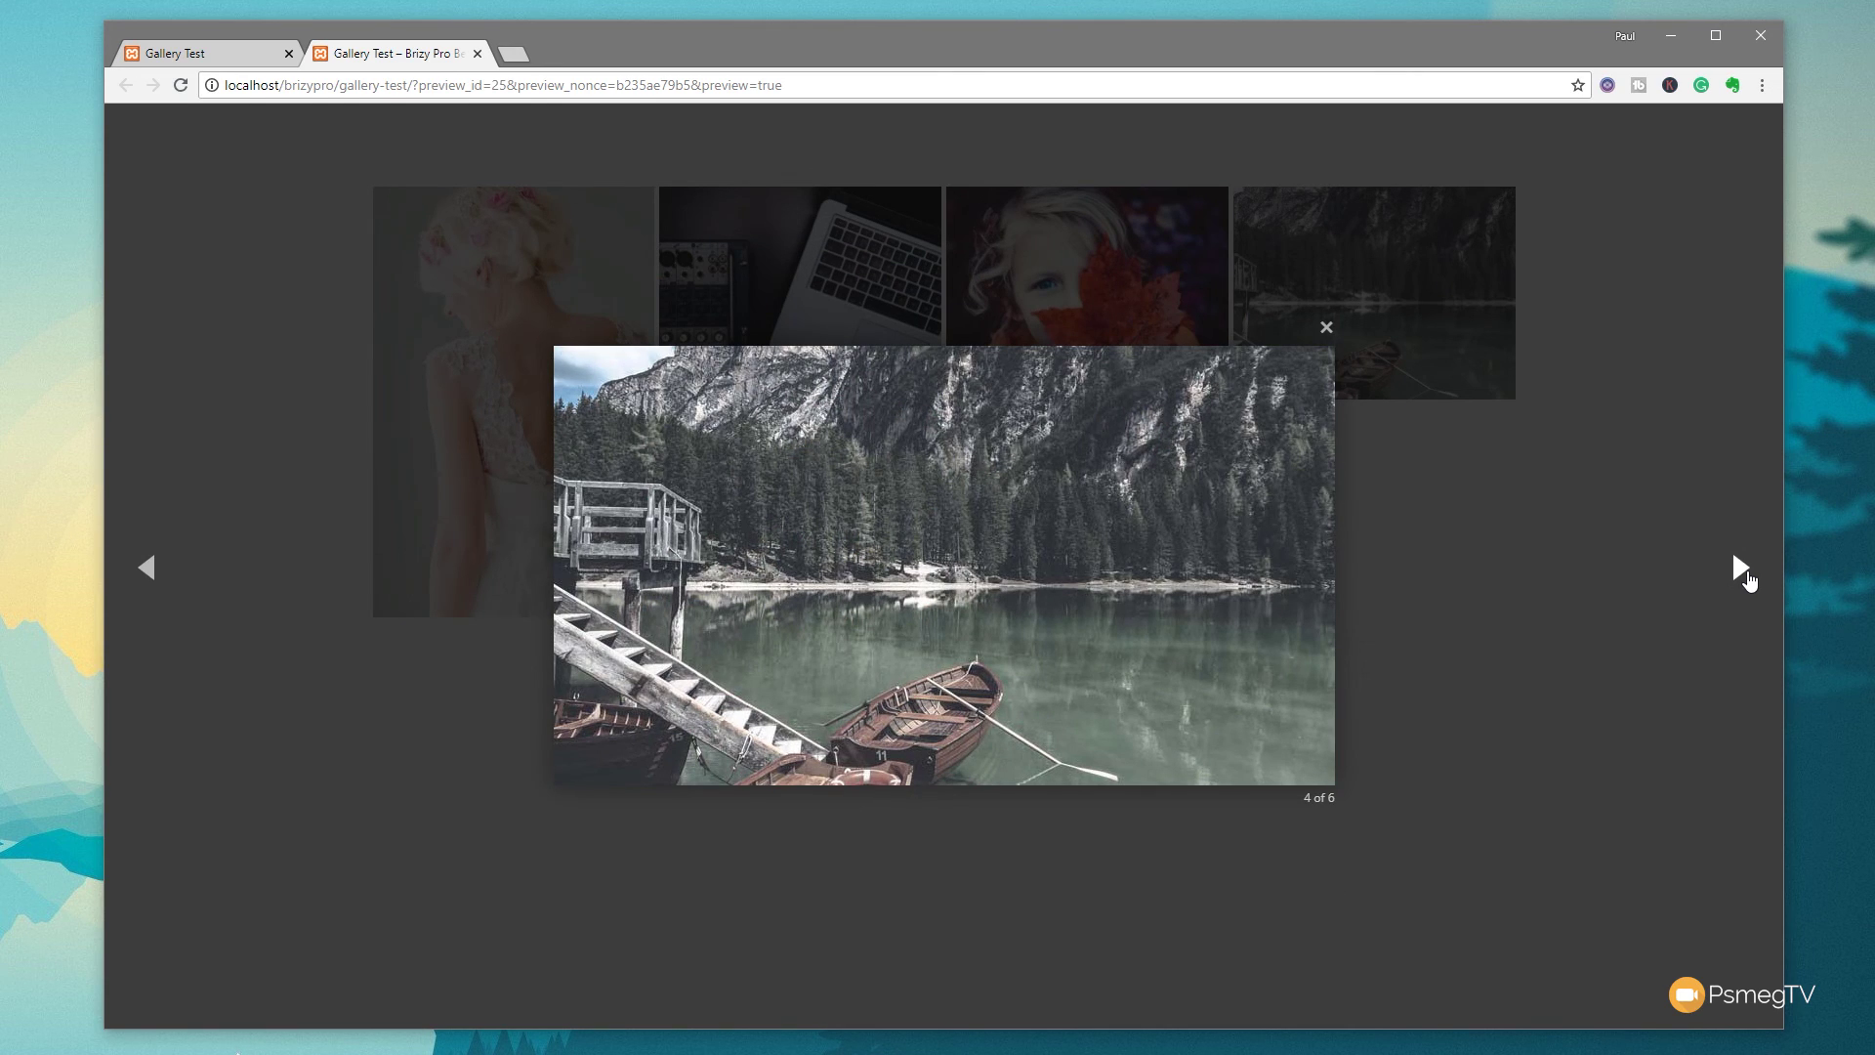
{"action": "left_click", "coordinate": [1743, 576]}
{"action": "left_click", "coordinate": [1743, 576]}
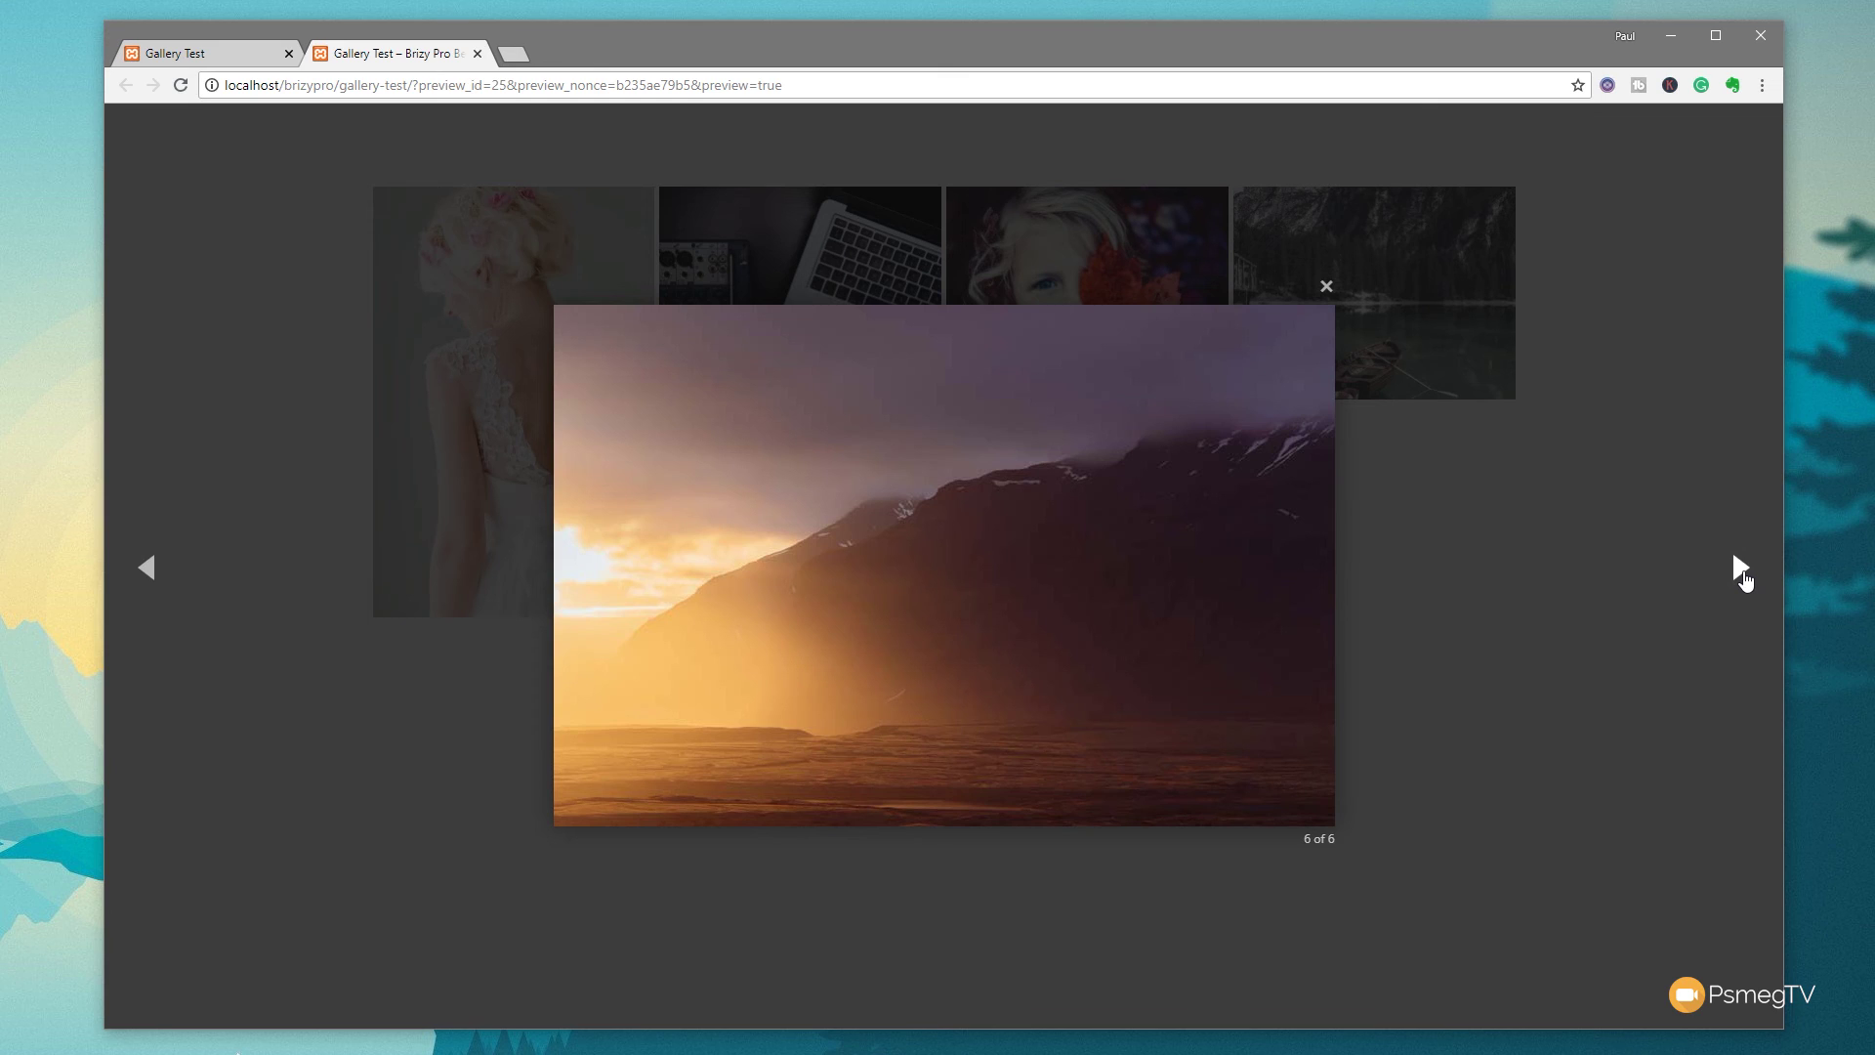
{"action": "left_click", "coordinate": [1743, 576]}
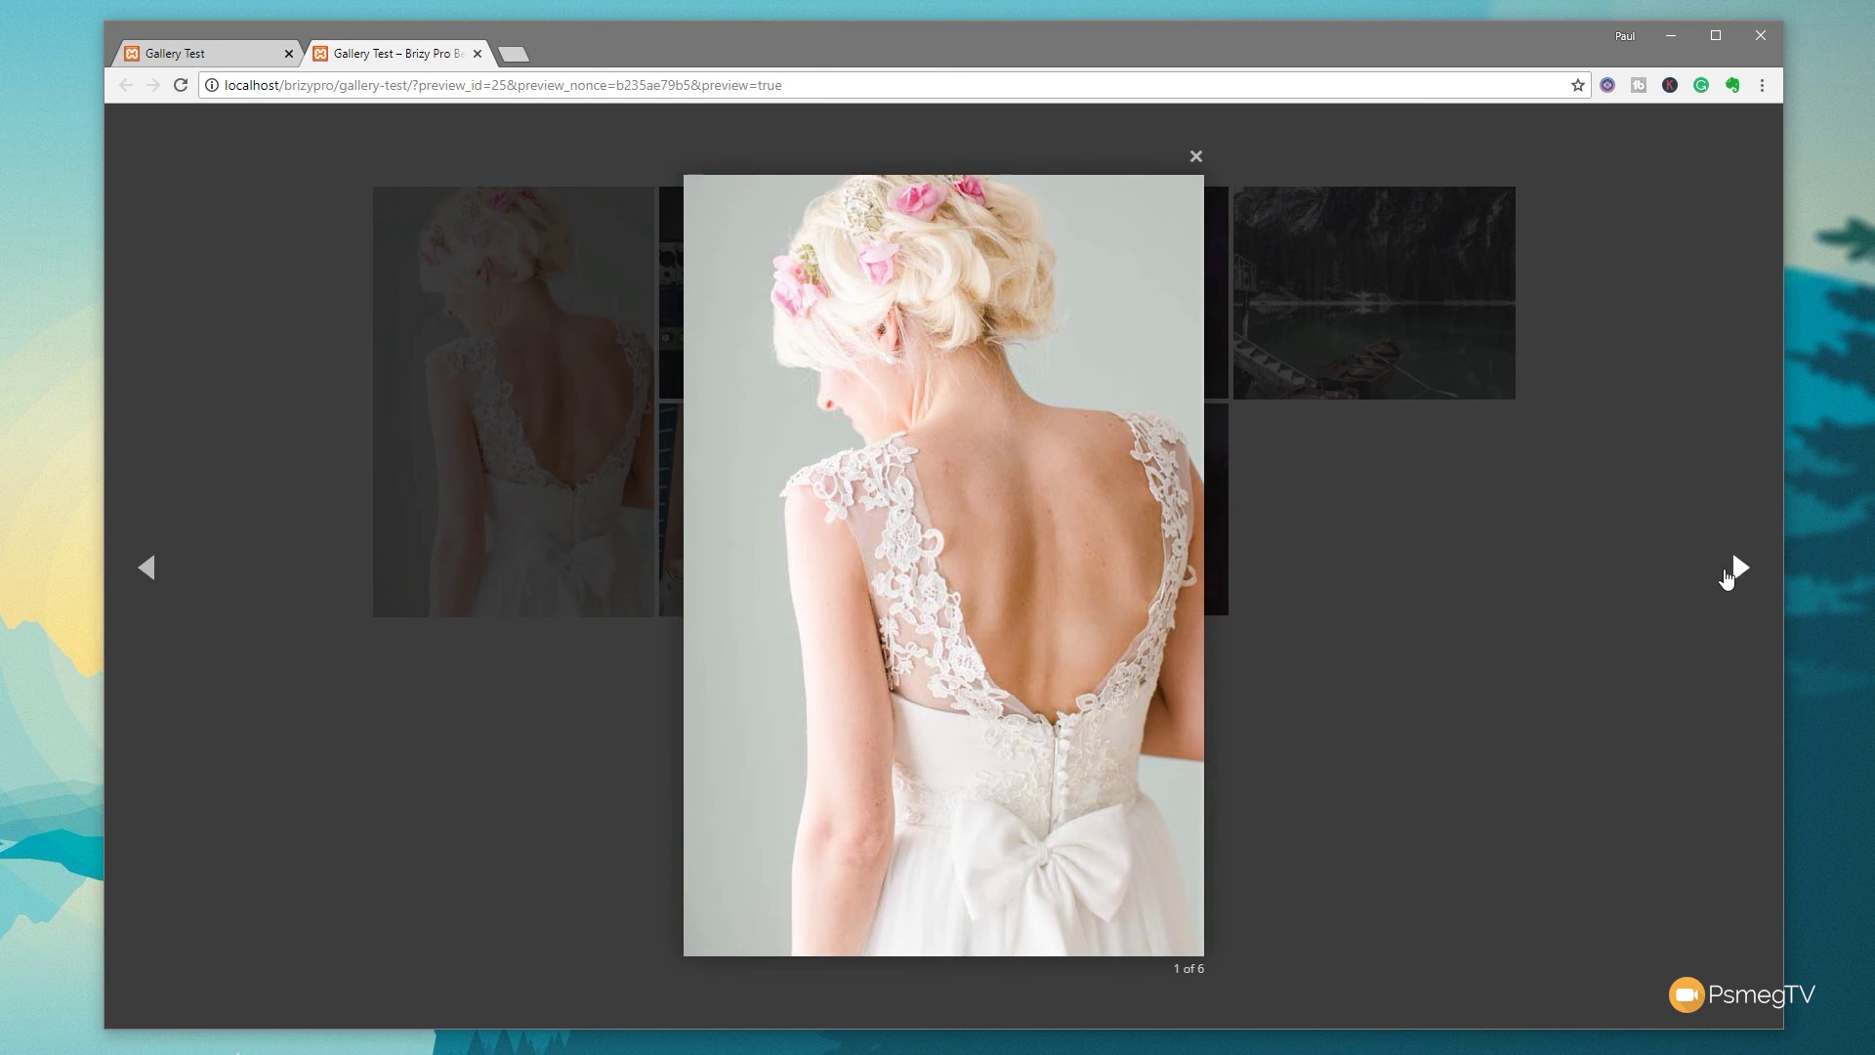
{"action": "left_click", "coordinate": [1196, 156]}
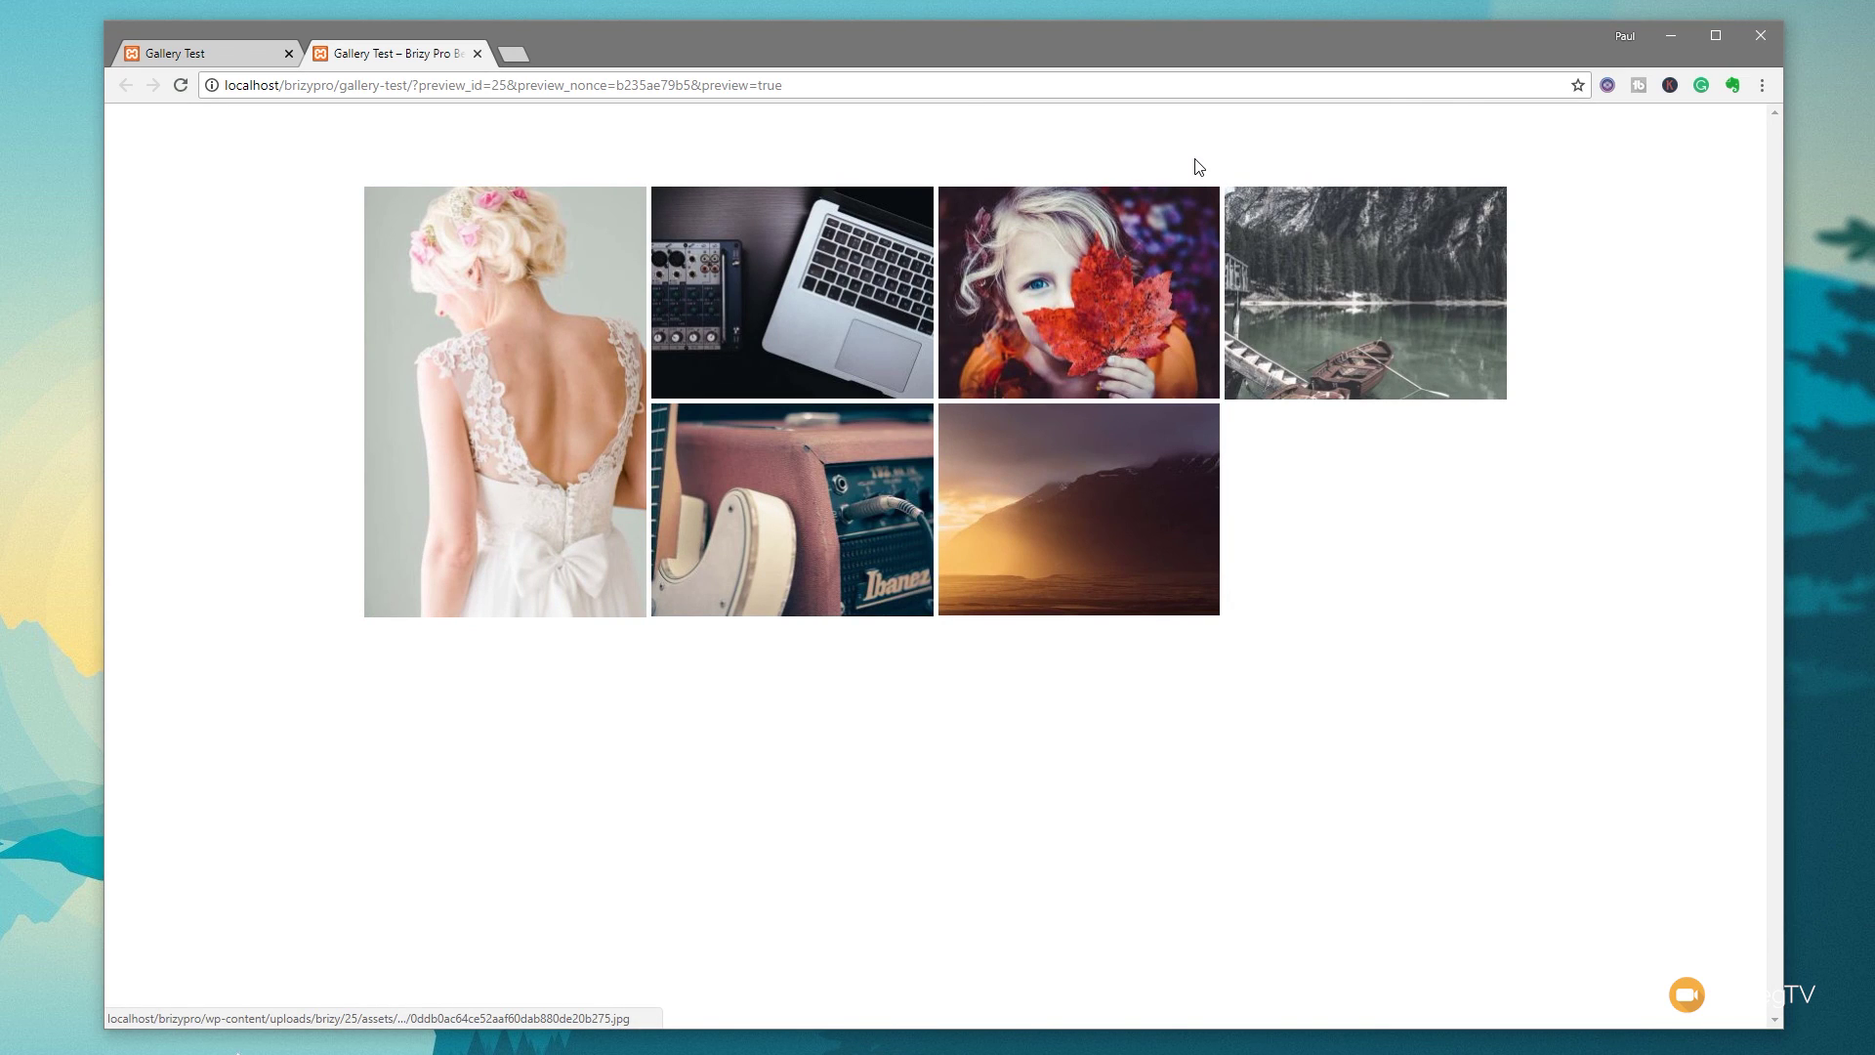
Switch from the preview back to the Gallery Test editor tab
{"action": "key", "text": "ctrl+Tab"}
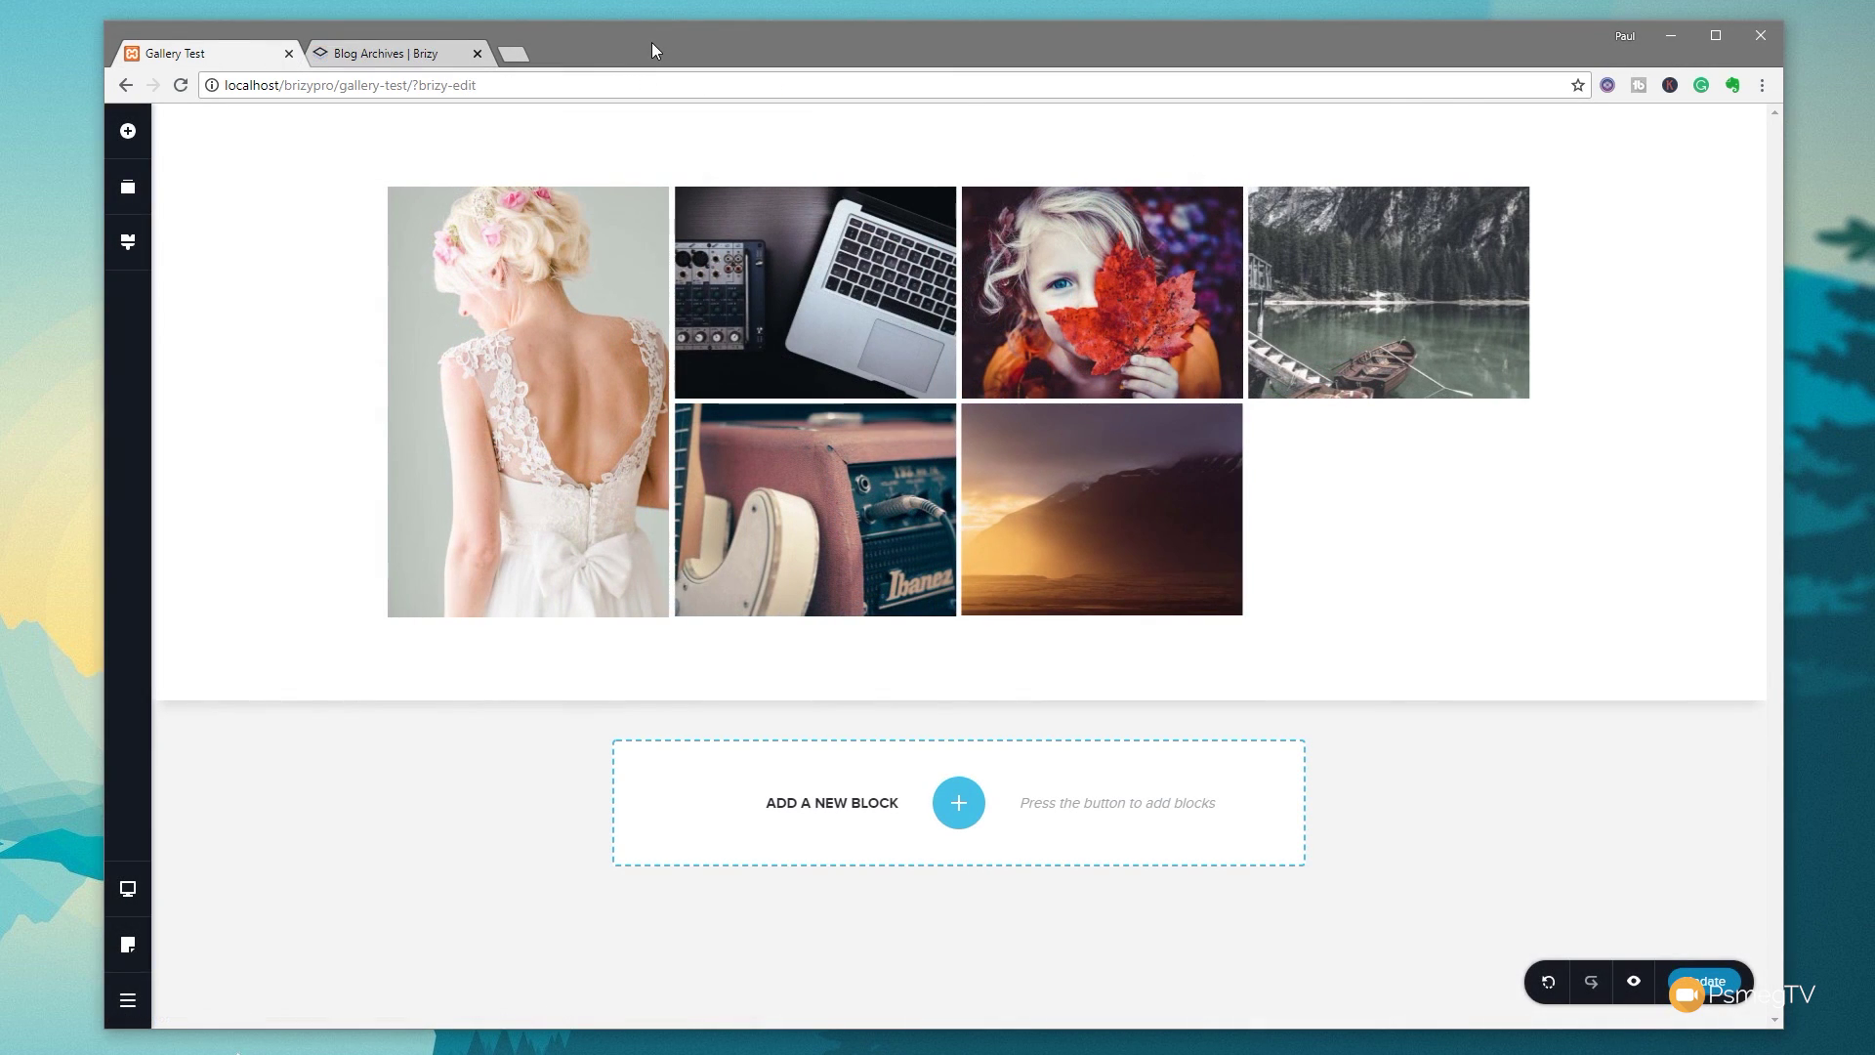